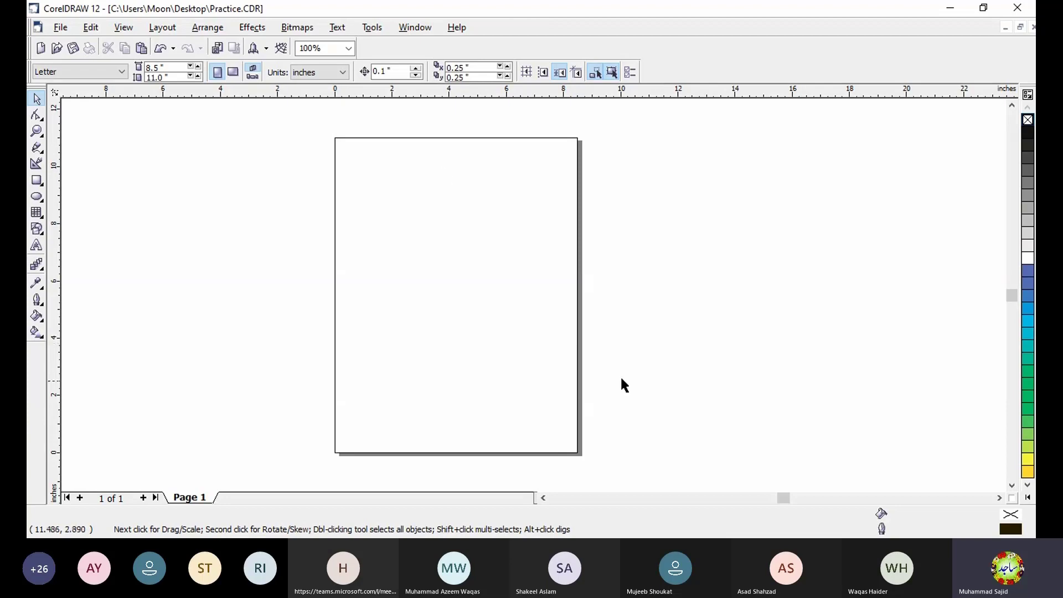
Open the Insert Character docker and look through its character grid
left_click(338, 27)
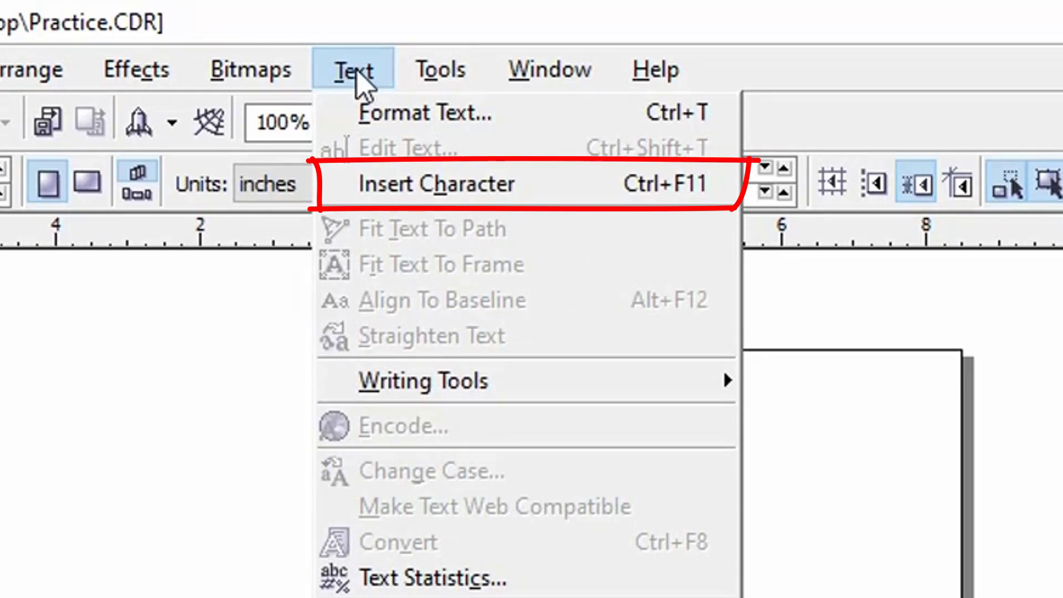
left_click(567, 191)
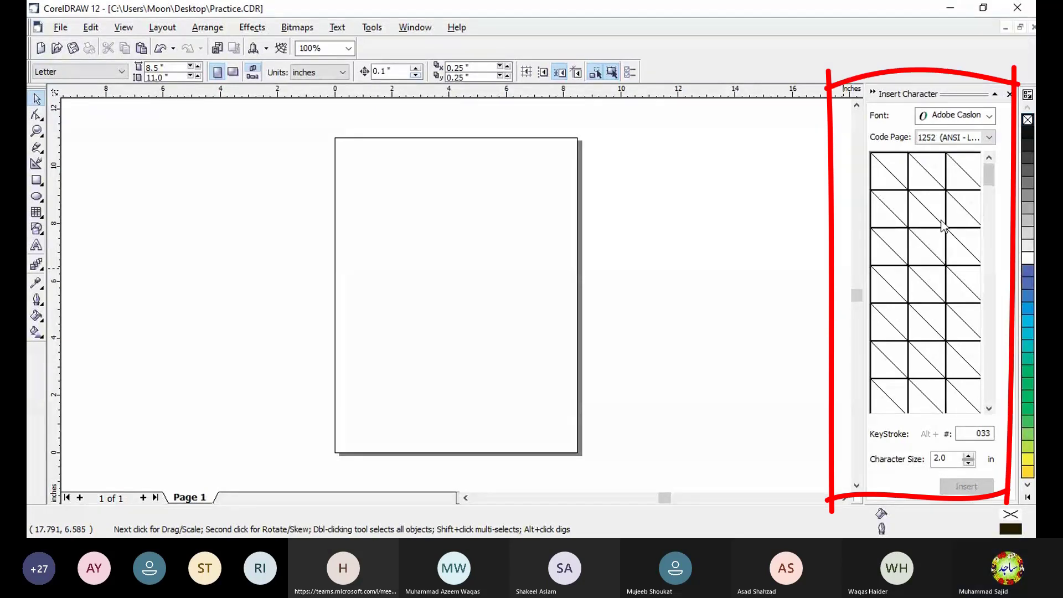
left_click_drag(988, 174, 992, 230)
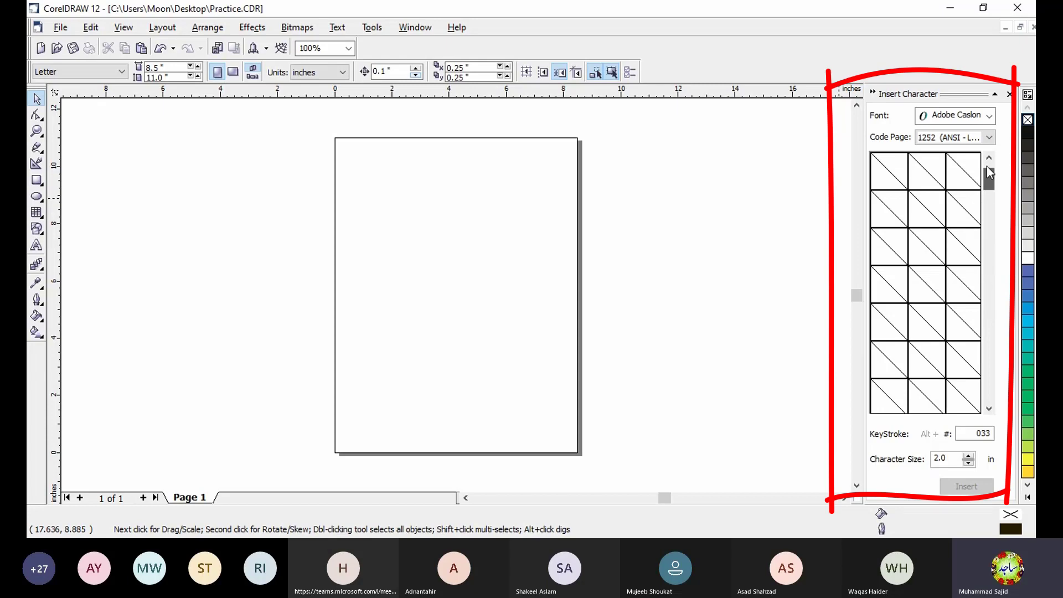
Set the character font to Arial
left_click(990, 116)
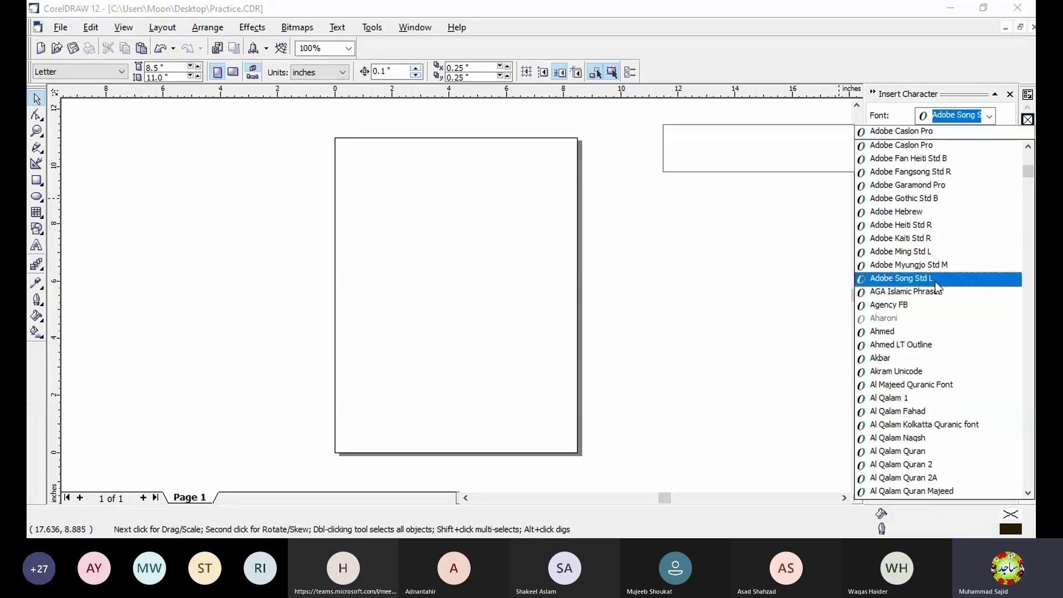
scroll(934, 347, "down", 7)
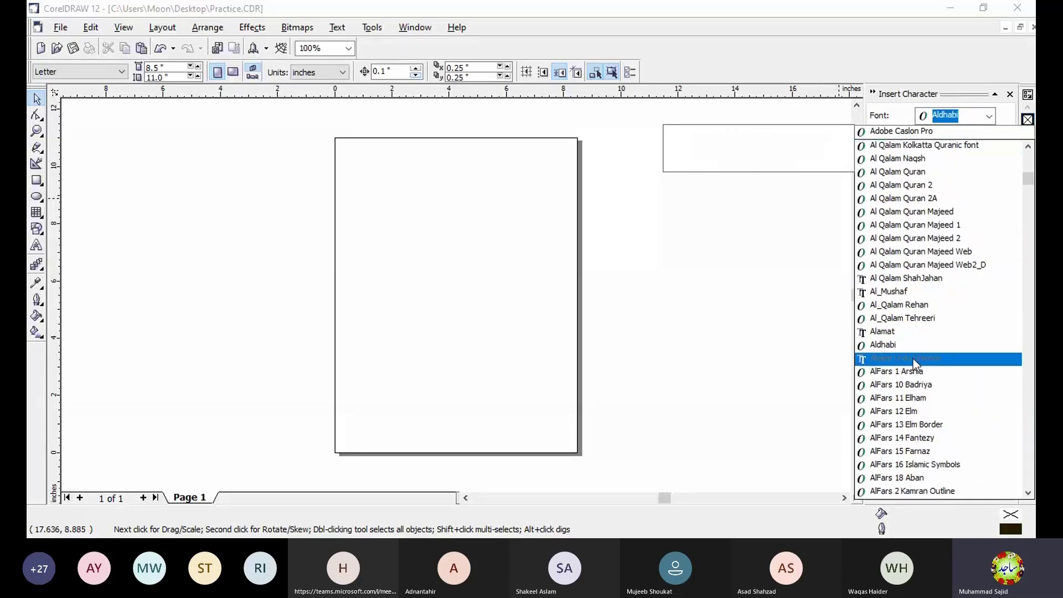
scroll(915, 310, "down", 11)
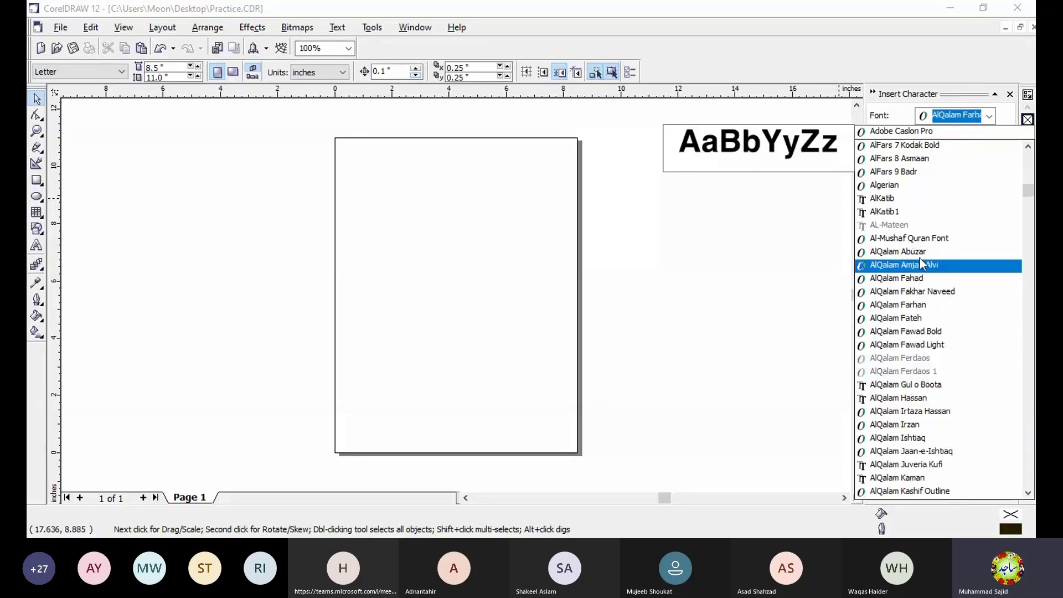
scroll(924, 377, "down", 3)
scroll(925, 378, "down", 8)
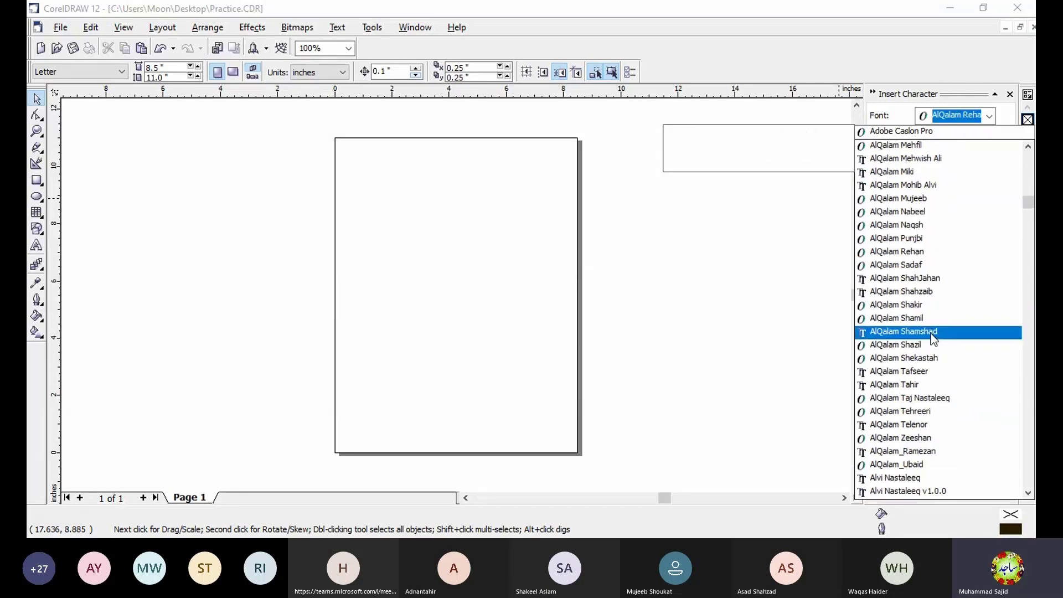
scroll(935, 338, "down", 5)
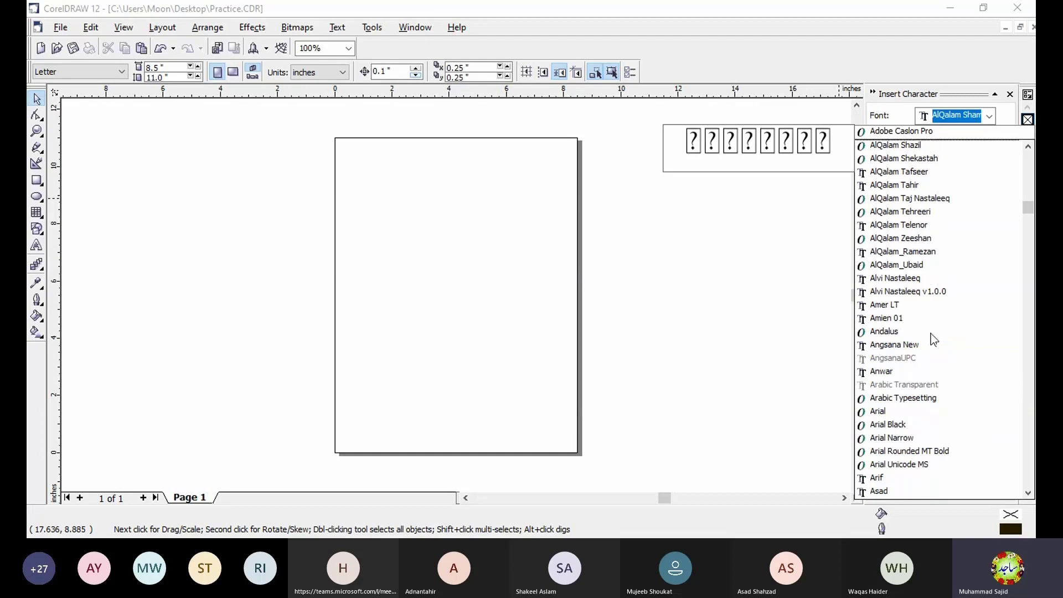
scroll(929, 331, "down", 1)
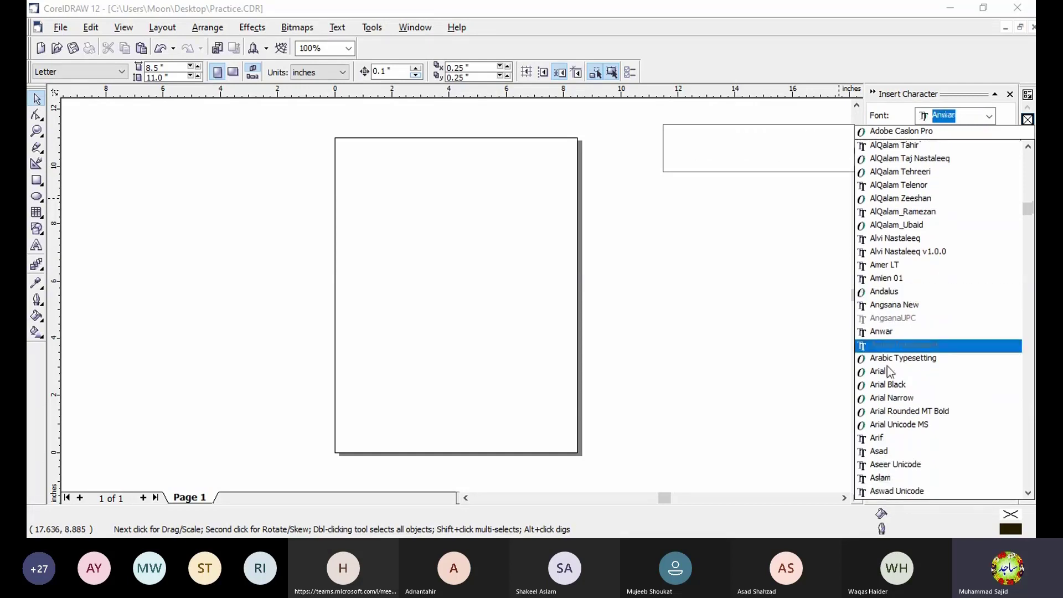
left_click(889, 375)
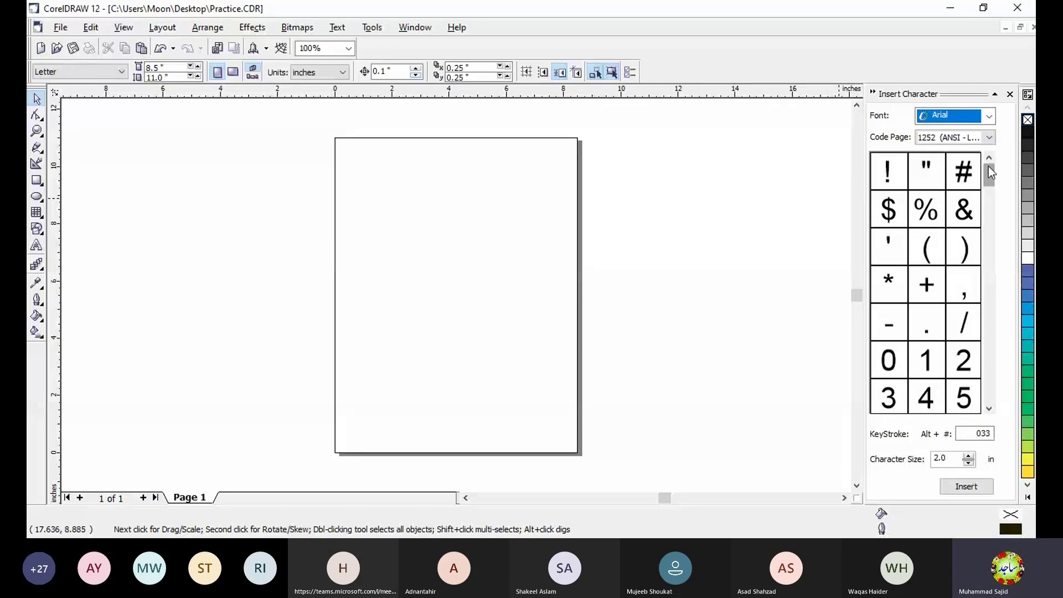
Set the code page to All Characters for the Arial symbols
left_click_drag(988, 166, 986, 266)
left_click(988, 138)
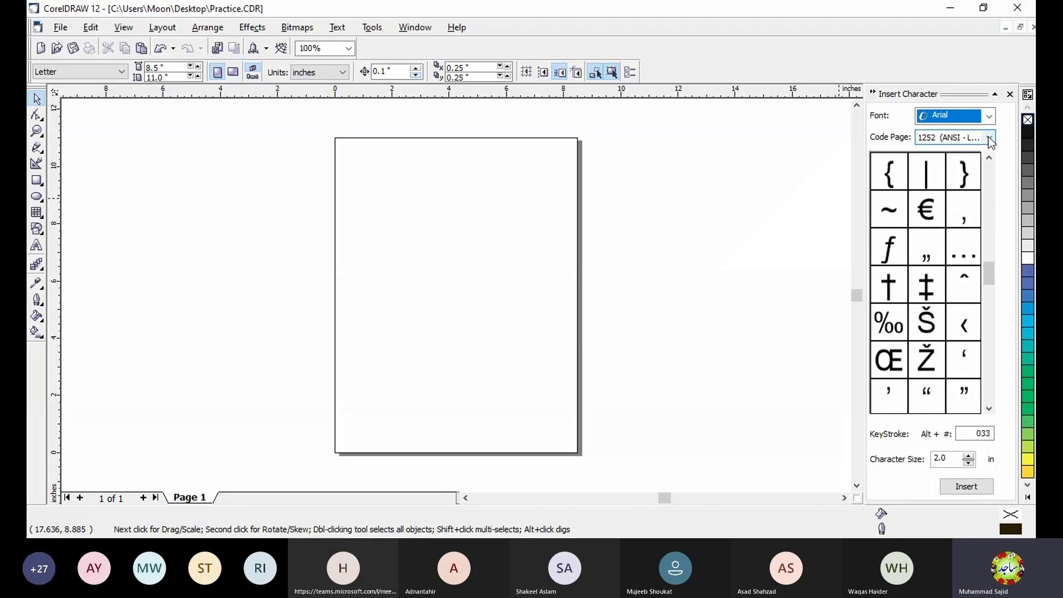
scroll(977, 188, "up", 10)
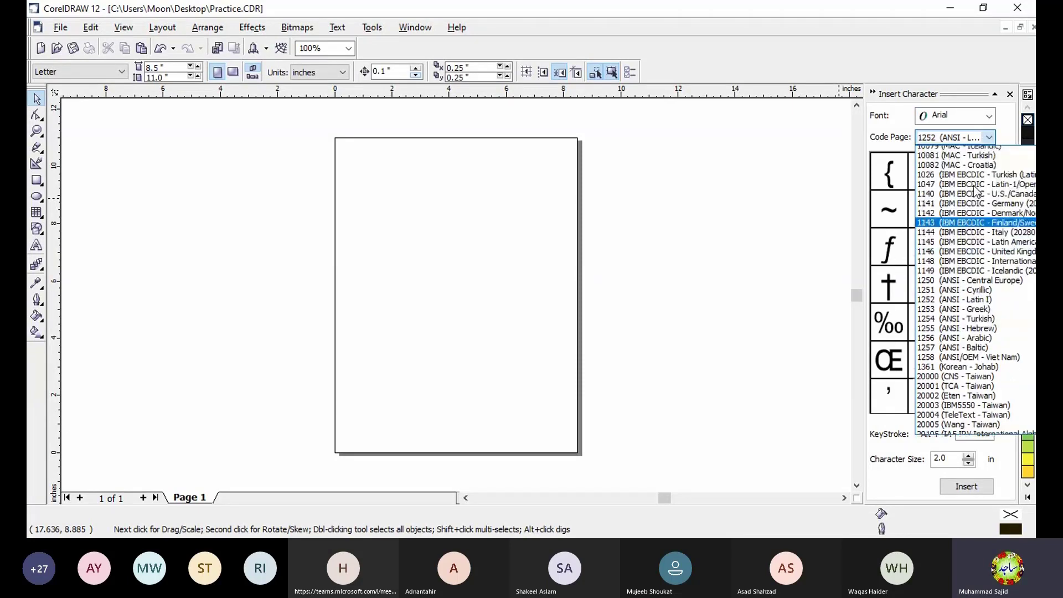
left_click(963, 152)
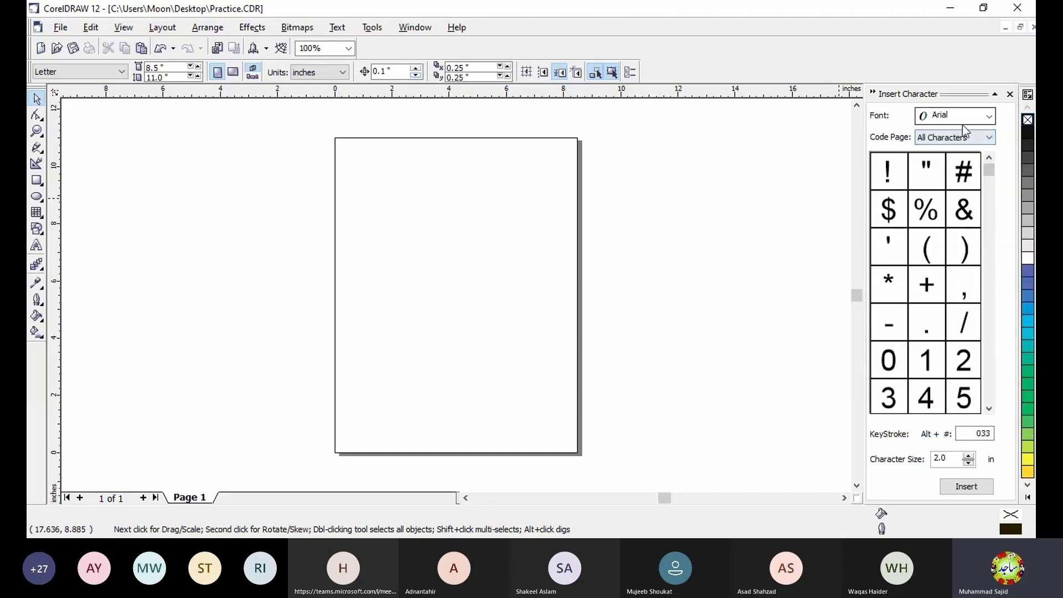
Insert the outlined smiley face character at the page's left side and enlarge it to about 5.35 inches wide
left_click_drag(990, 172, 989, 187)
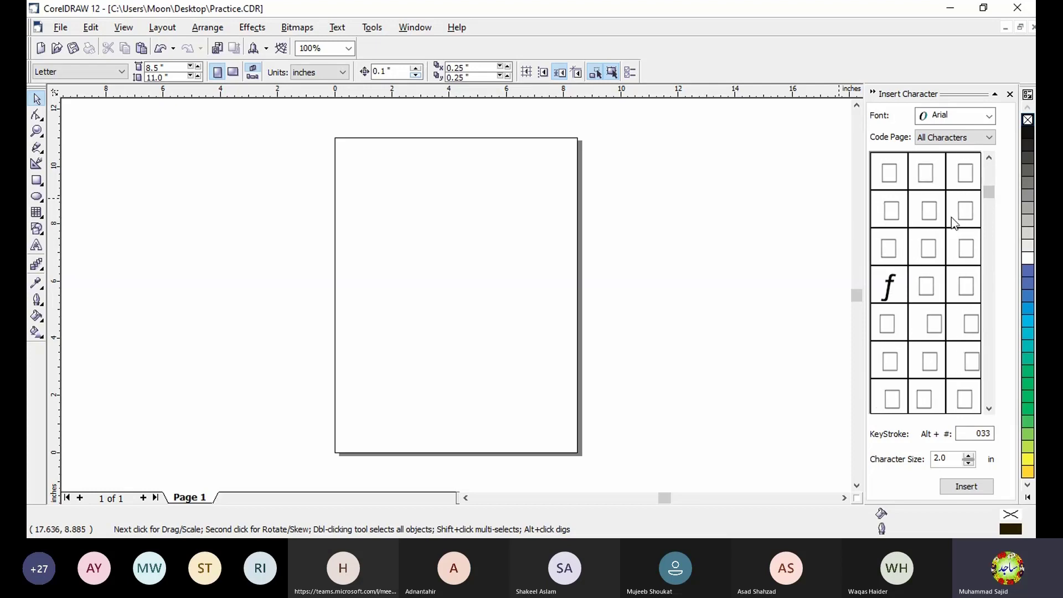
left_click_drag(989, 192, 987, 352)
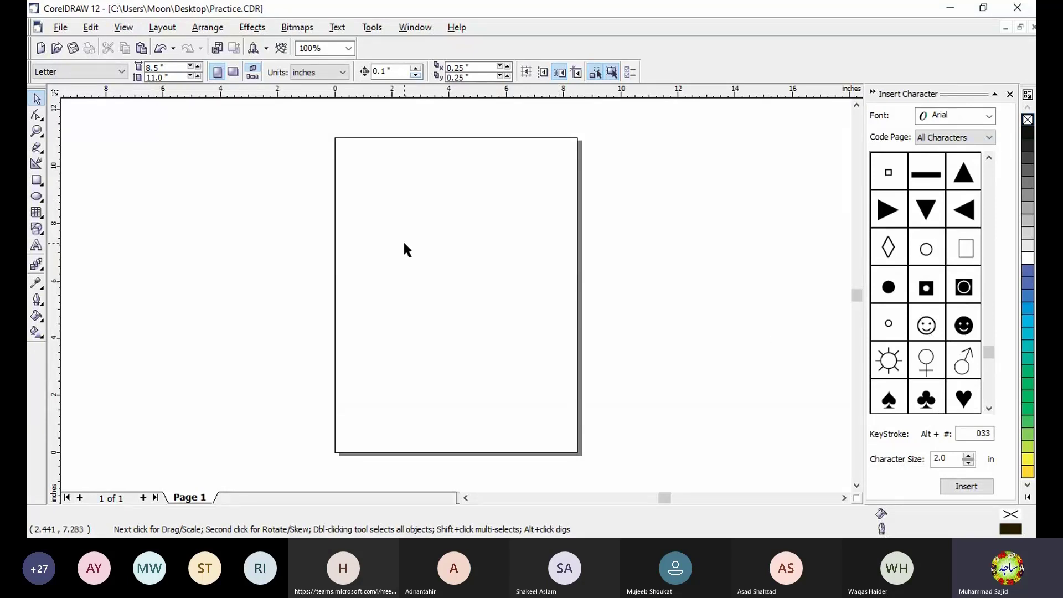
left_click(923, 328)
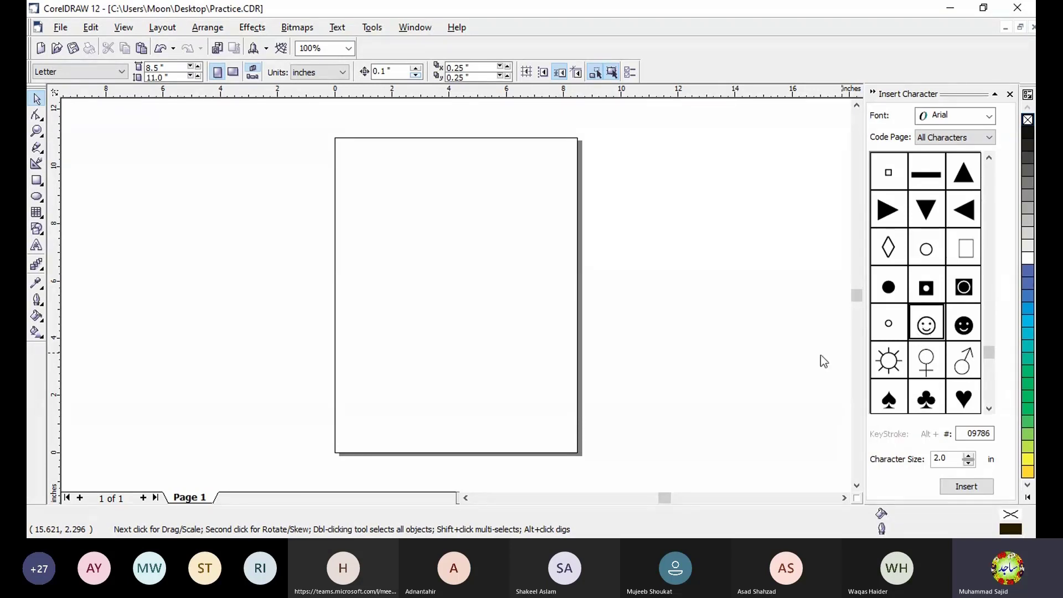
left_click_drag(750, 357, 354, 234)
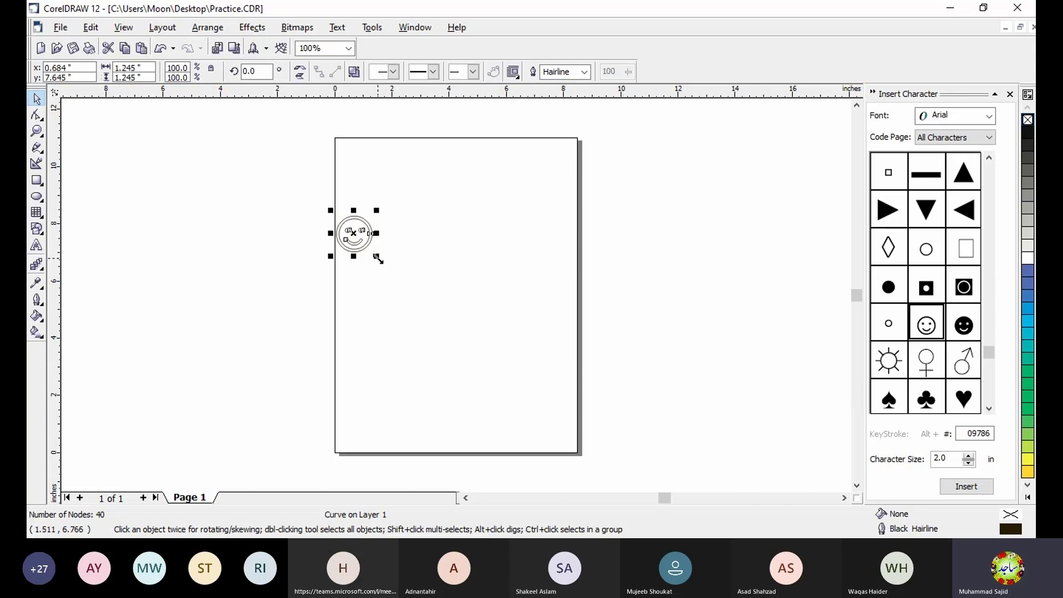
left_click_drag(376, 257, 543, 377)
left_click(540, 311)
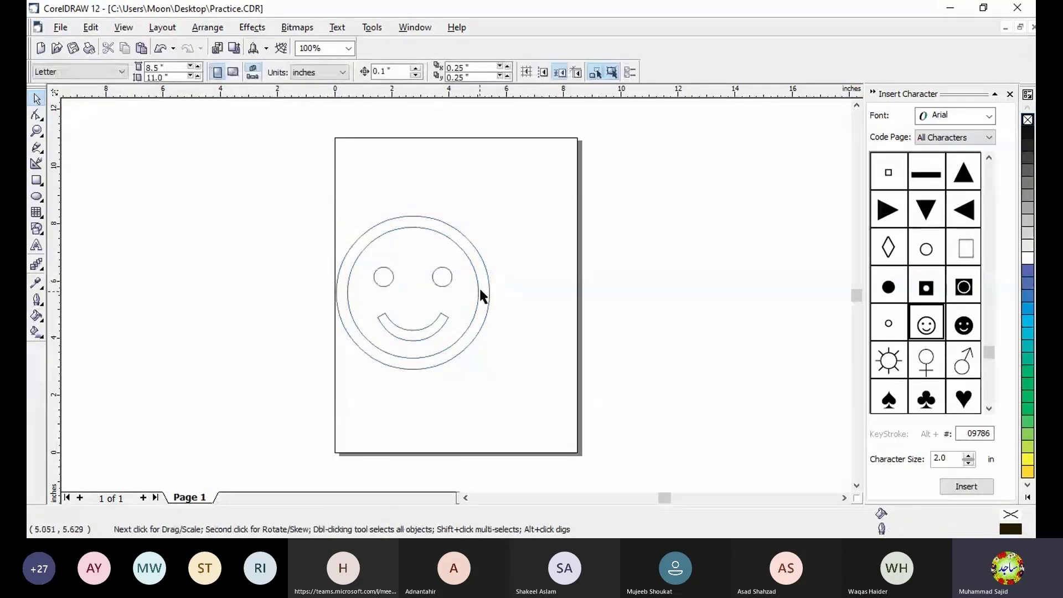
Fill the smiley face with blue and leave it deselected
left_click(482, 294)
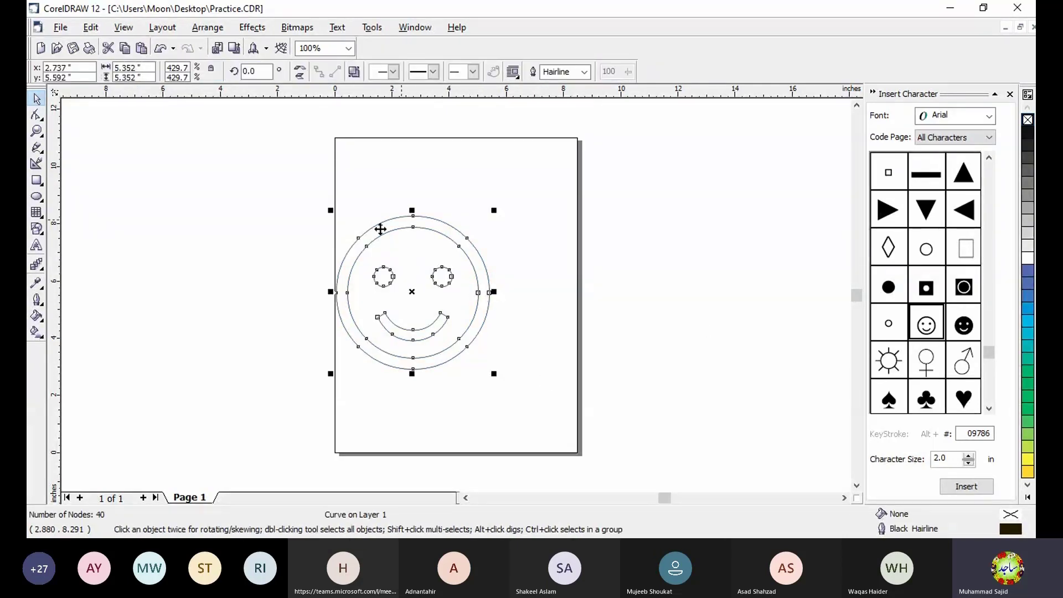
left_click(1029, 273)
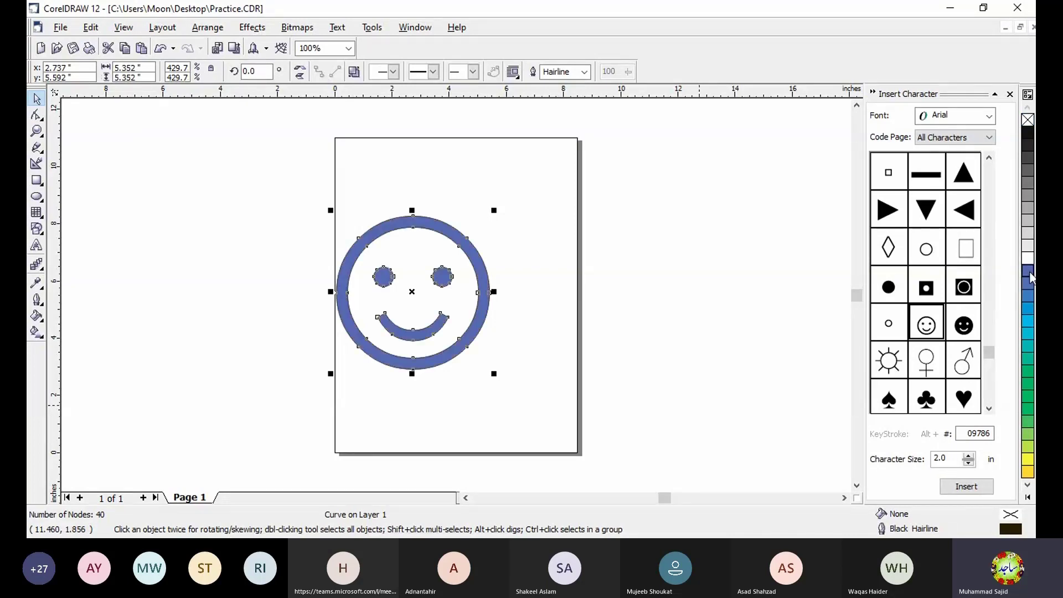
left_click(542, 302)
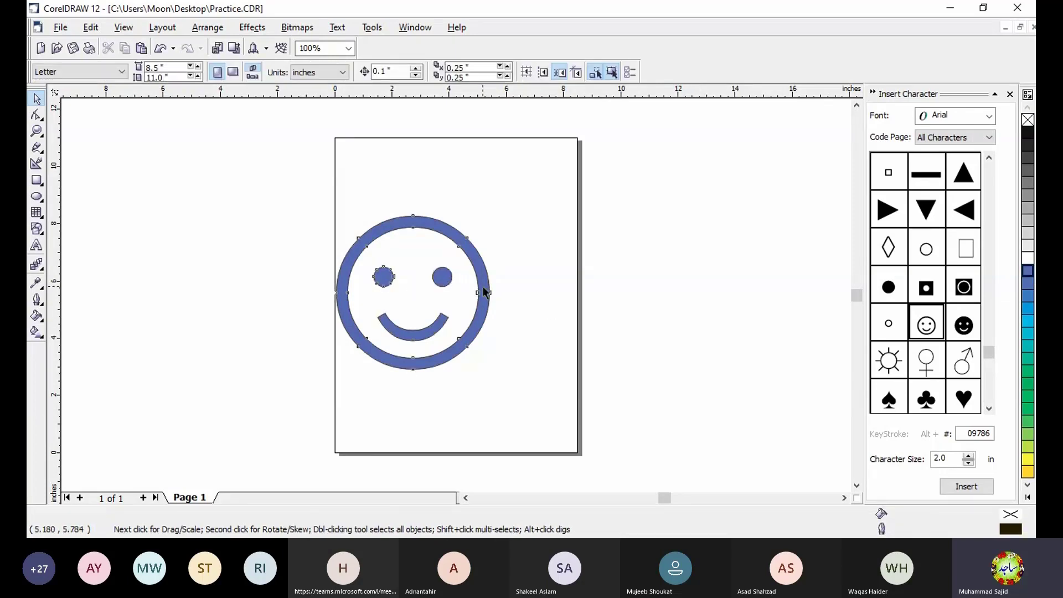
left_click(483, 292)
left_click(493, 281)
left_click(482, 277)
left_click(525, 268)
Place the hollow diamond character across the page's right edge, about 2.36 by 3.64 inches, and fill it with RGB 100% black
left_click_drag(889, 246, 676, 297)
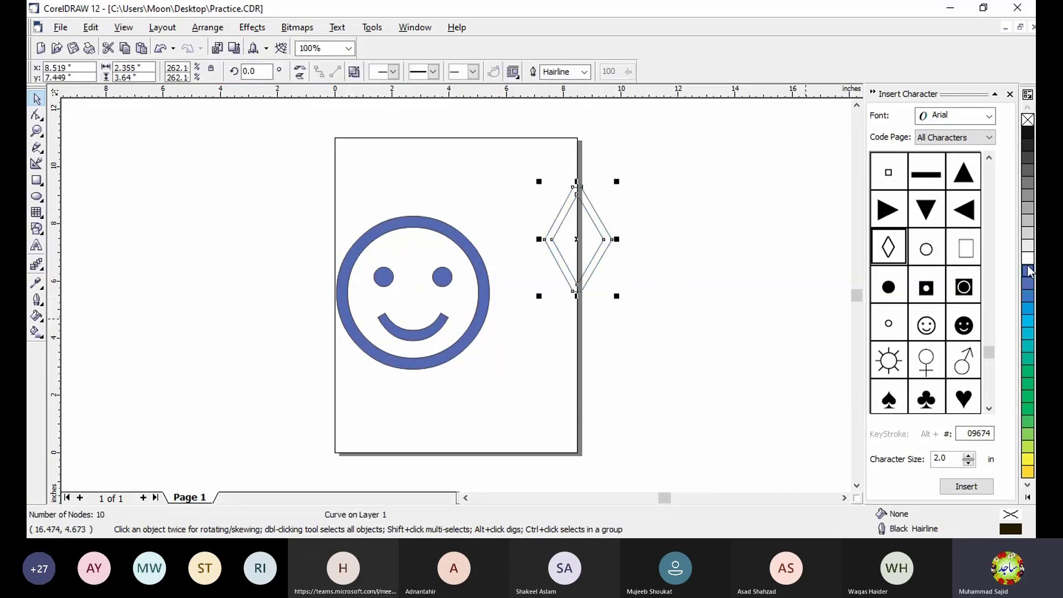
left_click(1028, 274)
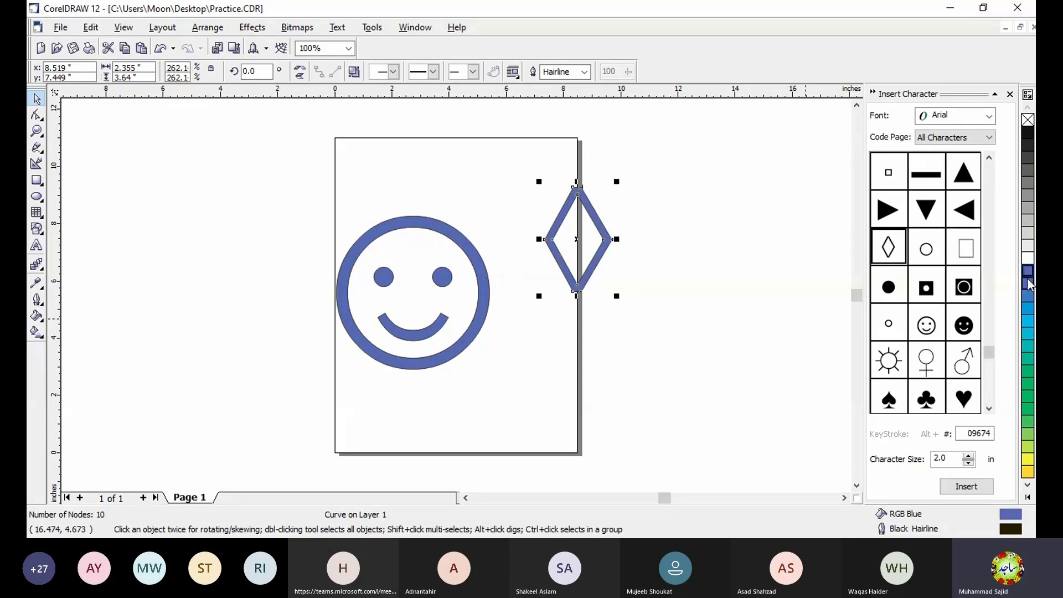
left_click(1028, 134)
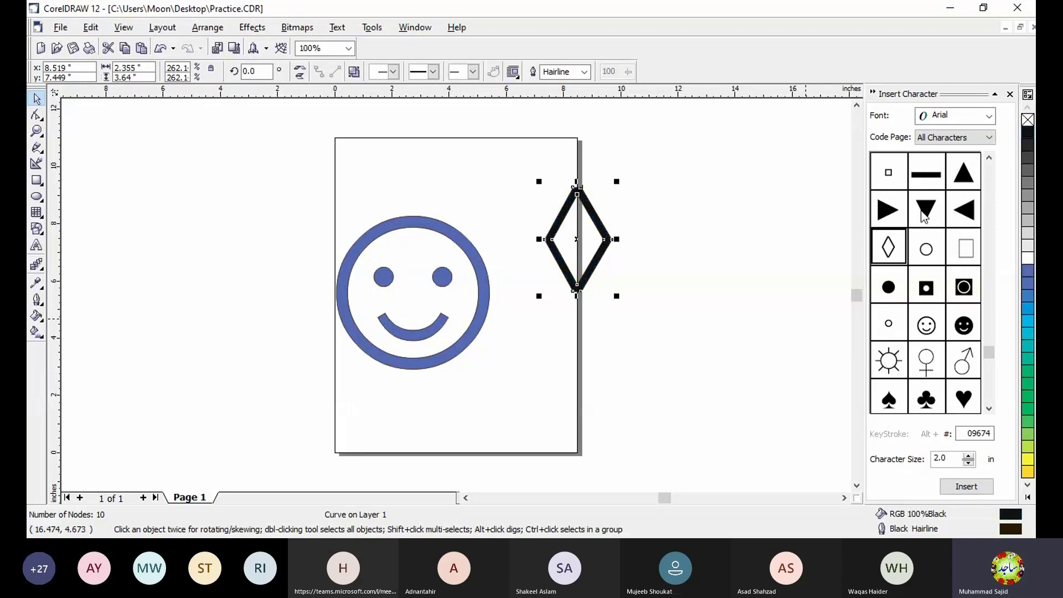
Place the solid circle character beyond the page's upper left, fill it with RGB 100% black and enlarge it to about 1.72 inches
left_click(889, 288)
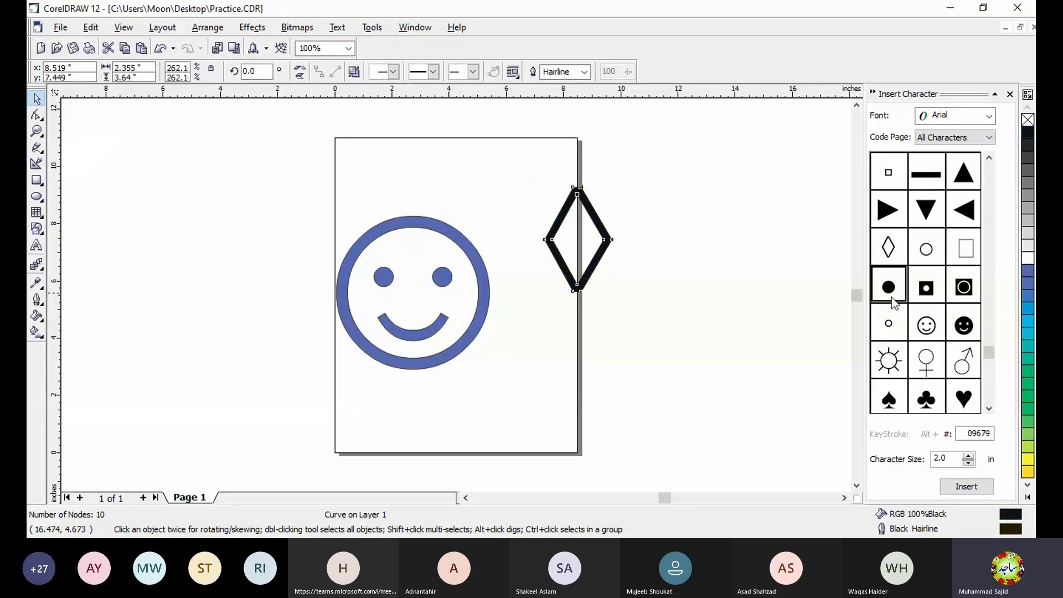
left_click_drag(889, 288, 327, 215)
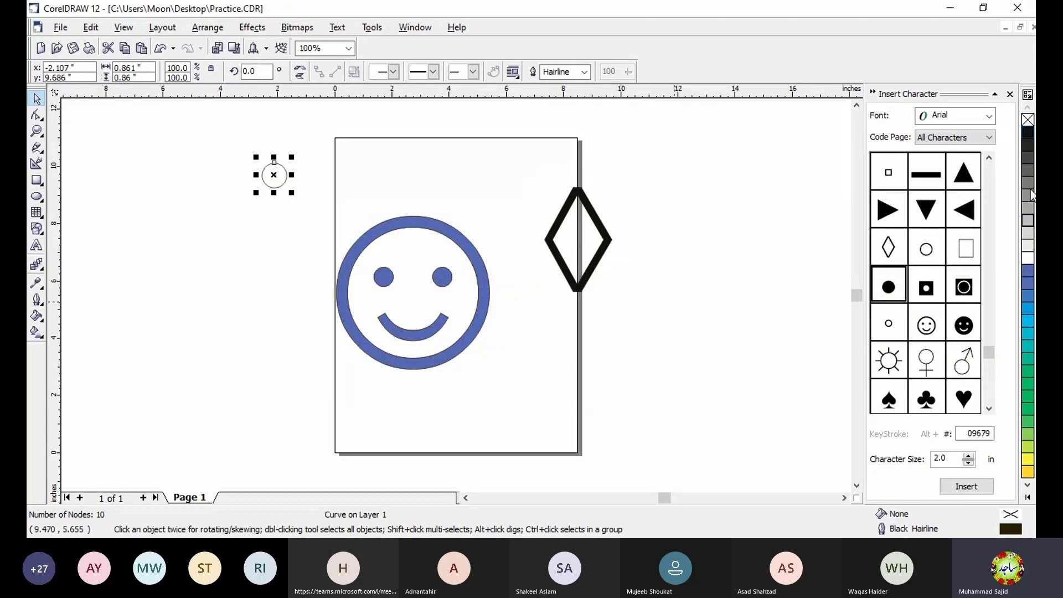
left_click(1028, 144)
left_click_drag(293, 193, 317, 217)
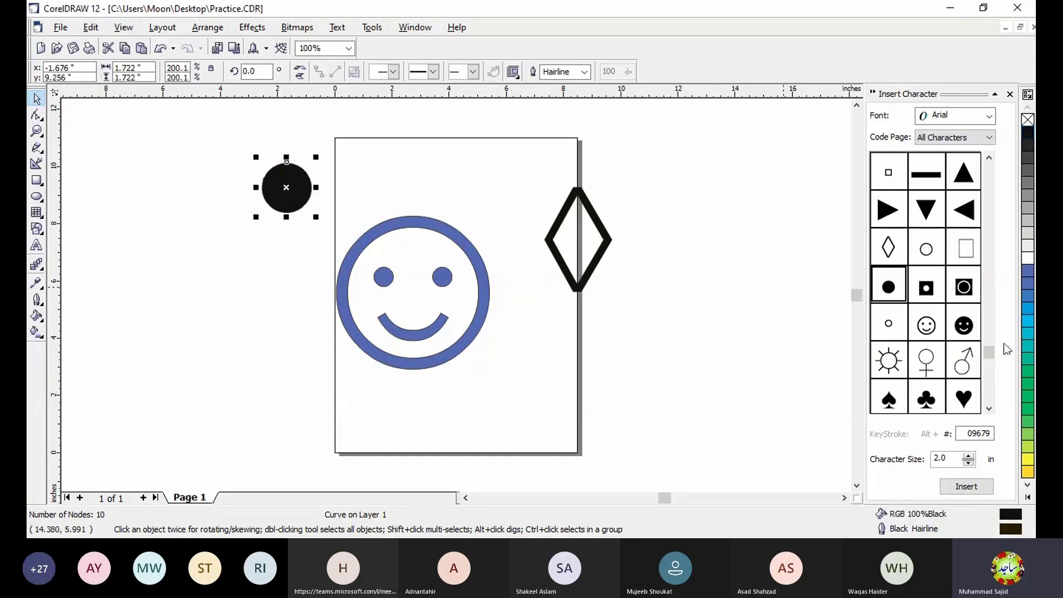
Insert the beamed double music note character to the lower right of the smiley face, about 1.22 by 1.61 inches
left_click(989, 409)
left_click(990, 409)
left_click(990, 409)
left_click_drag(964, 324, 563, 367)
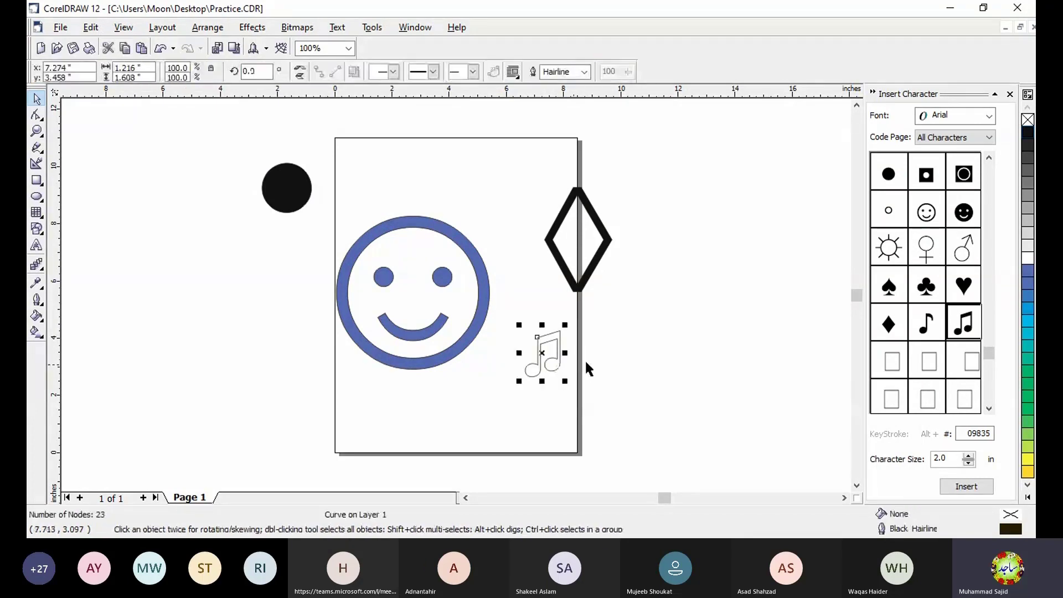
left_click(588, 354)
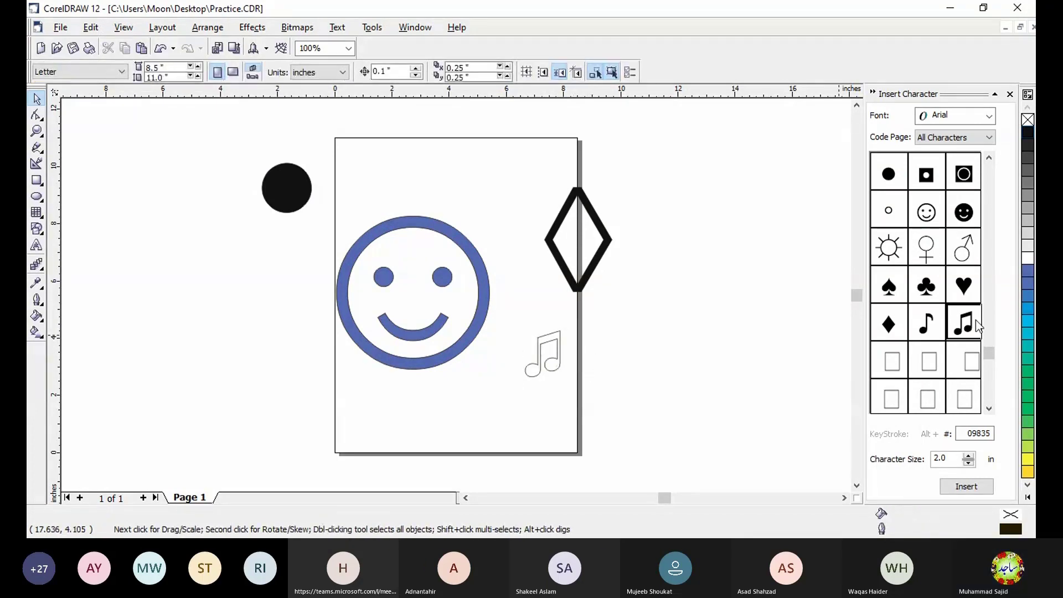
Change the character font to Webdings
scroll(991, 413, "down", 2)
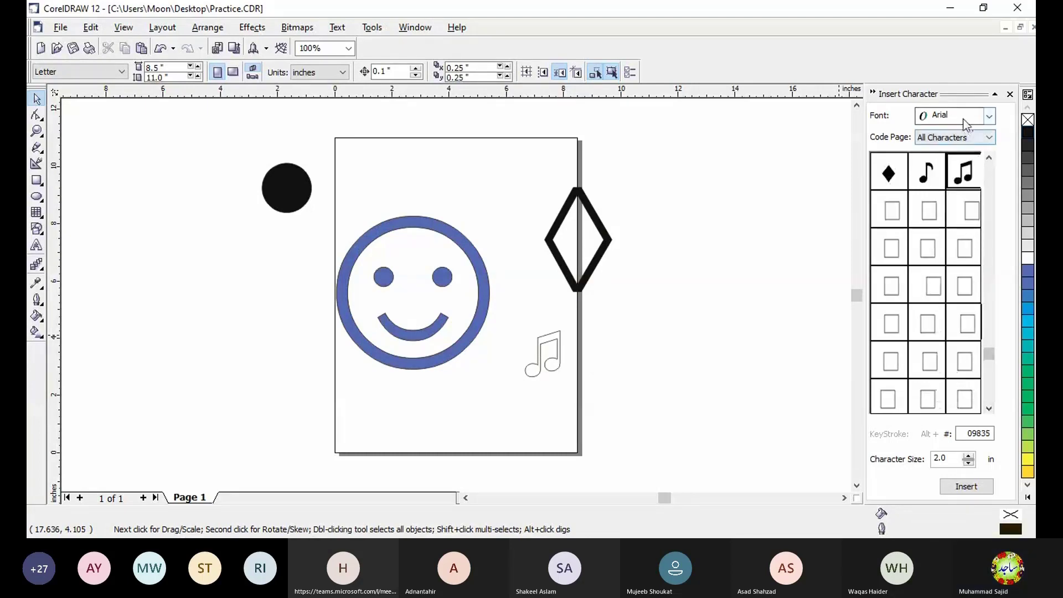
left_click(969, 116)
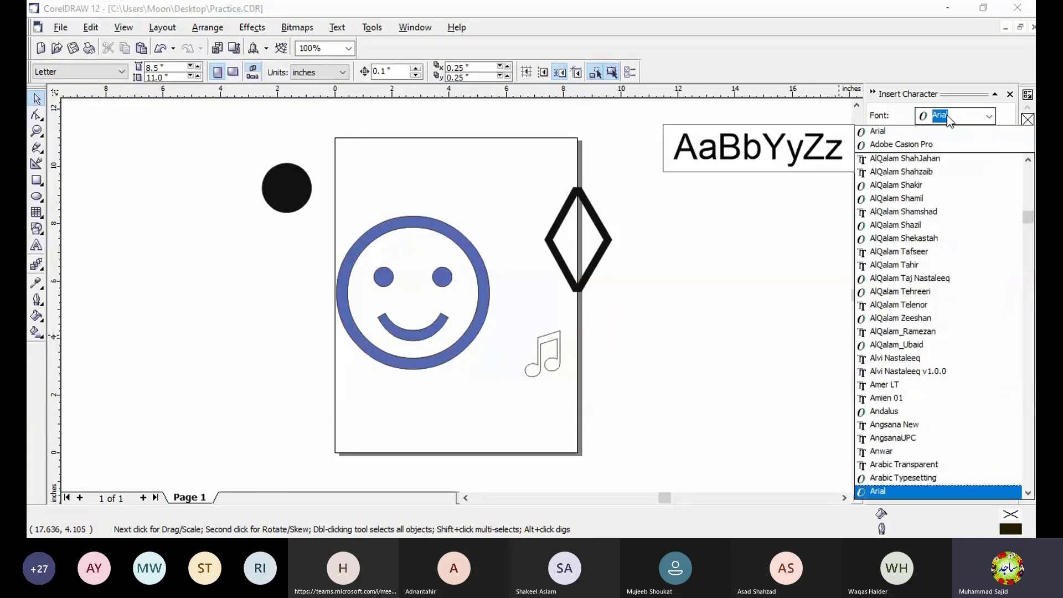
type("Webdings")
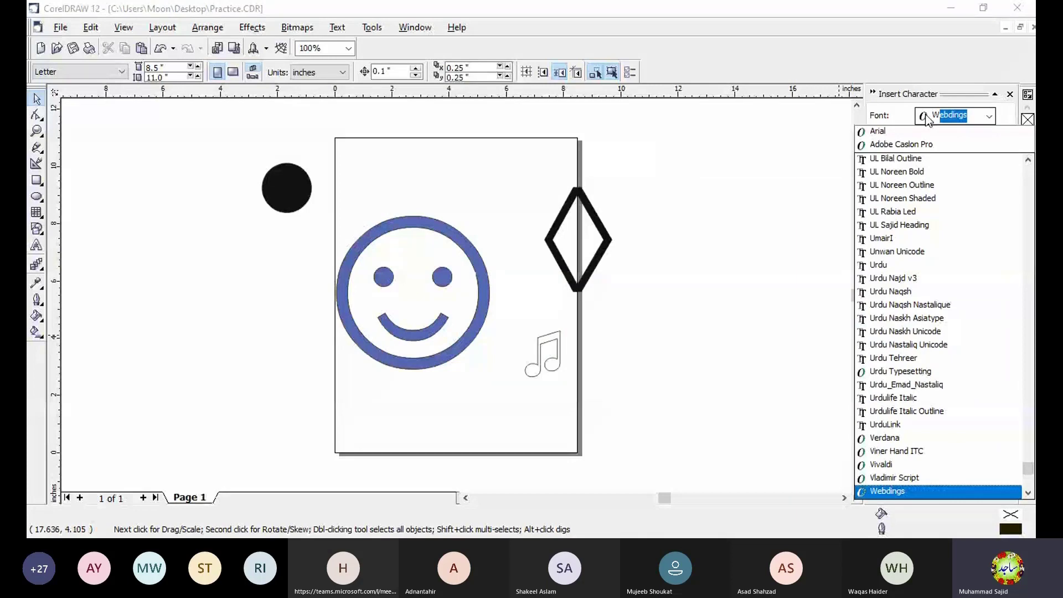
key("Return")
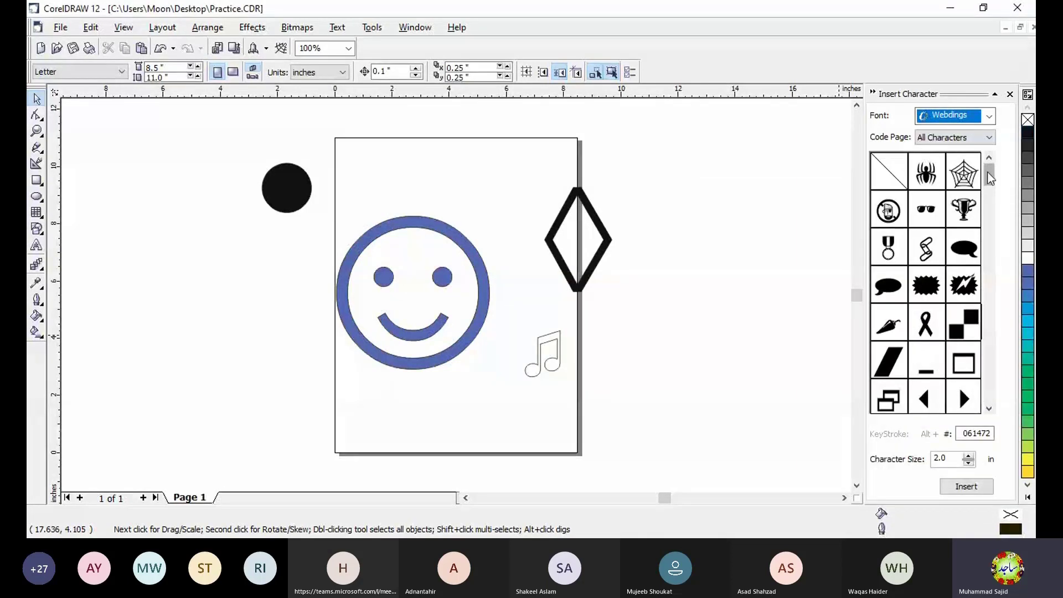
Place the speech bubble with its tail at the lower left above the smiley face, about 2.23 by 1.43 inches
left_click_drag(889, 285, 439, 199)
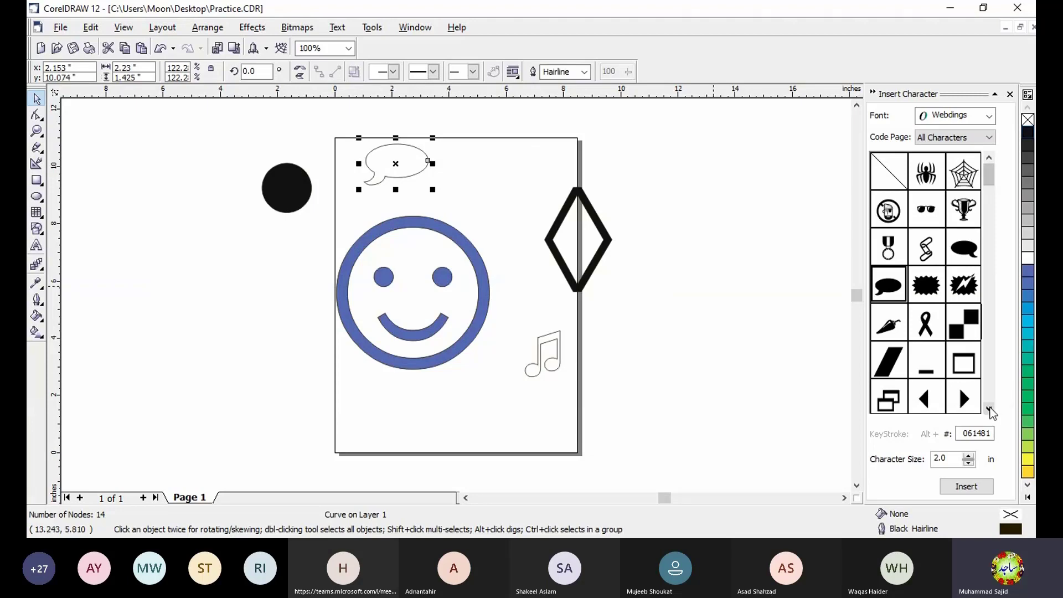
scroll(989, 409, "down", 5)
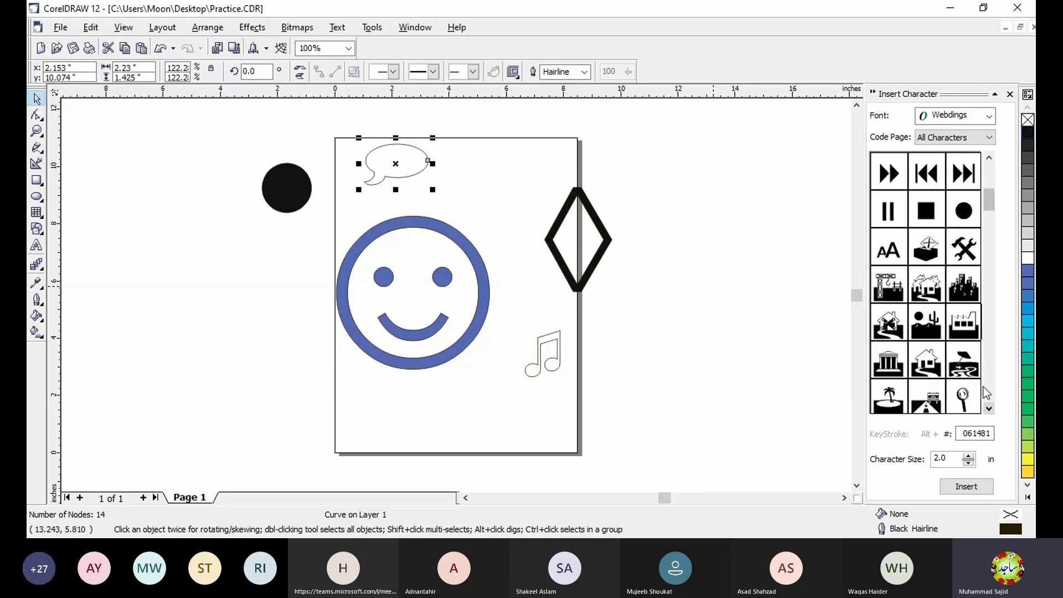
Place the desert scene character with sun and cactus to the left of the smiley face, about 4.37 by 4.06 inches
left_click_drag(926, 326, 190, 261)
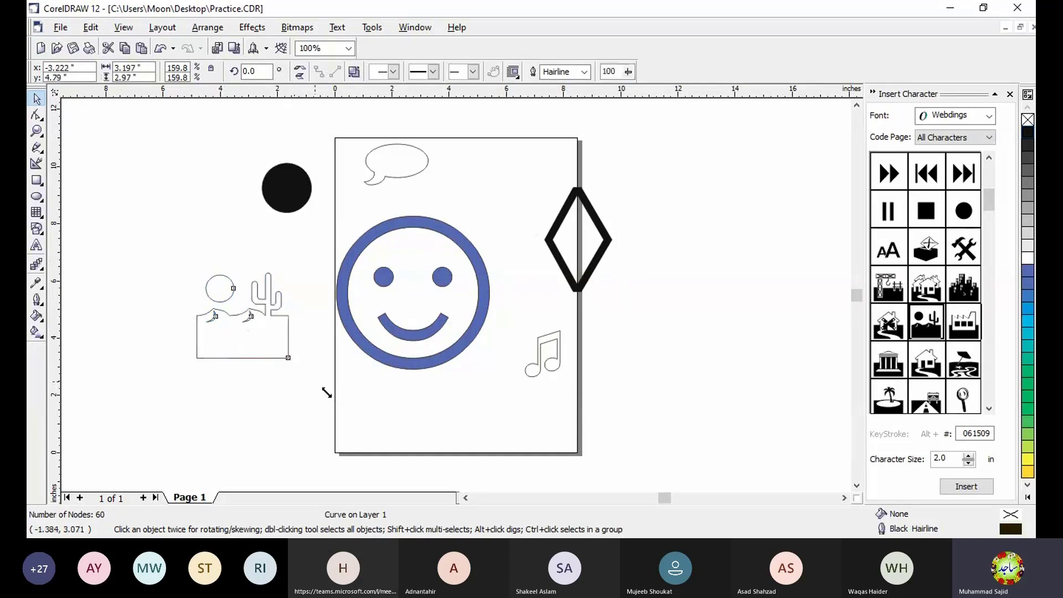
left_click_drag(327, 393, 327, 394)
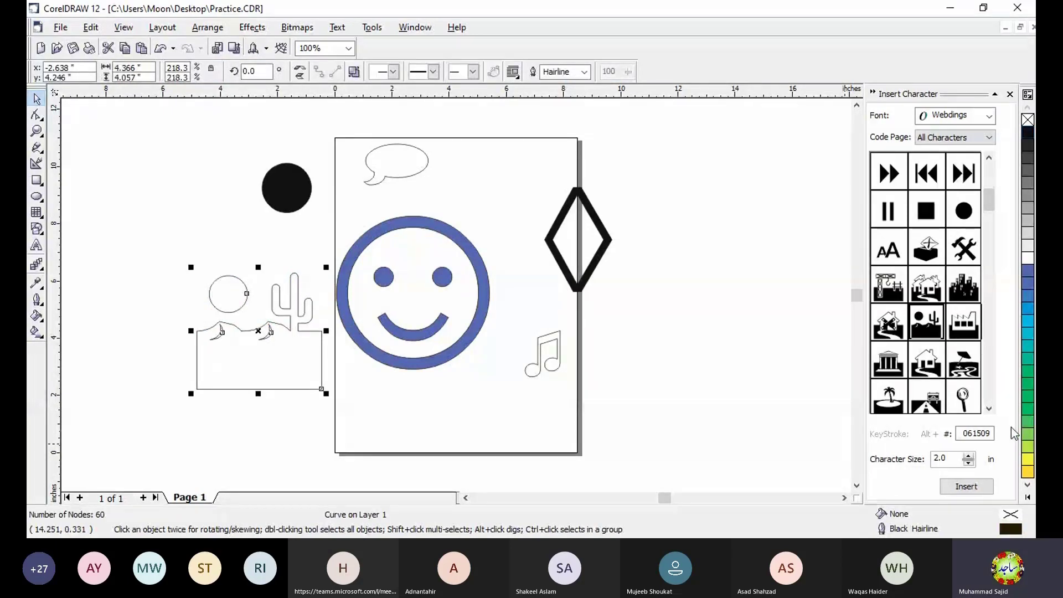
Place the Webdings trophy character beyond the page's right edge below the diamond, enlarged to about 3.18 by 2.79 inches
left_click(990, 159)
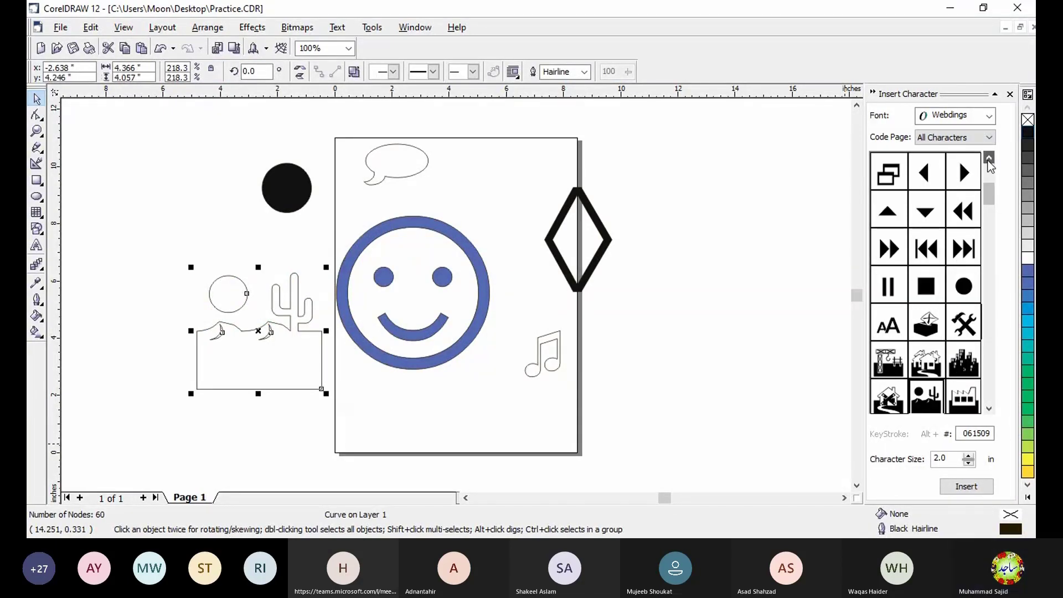
left_click(989, 159)
left_click(990, 159)
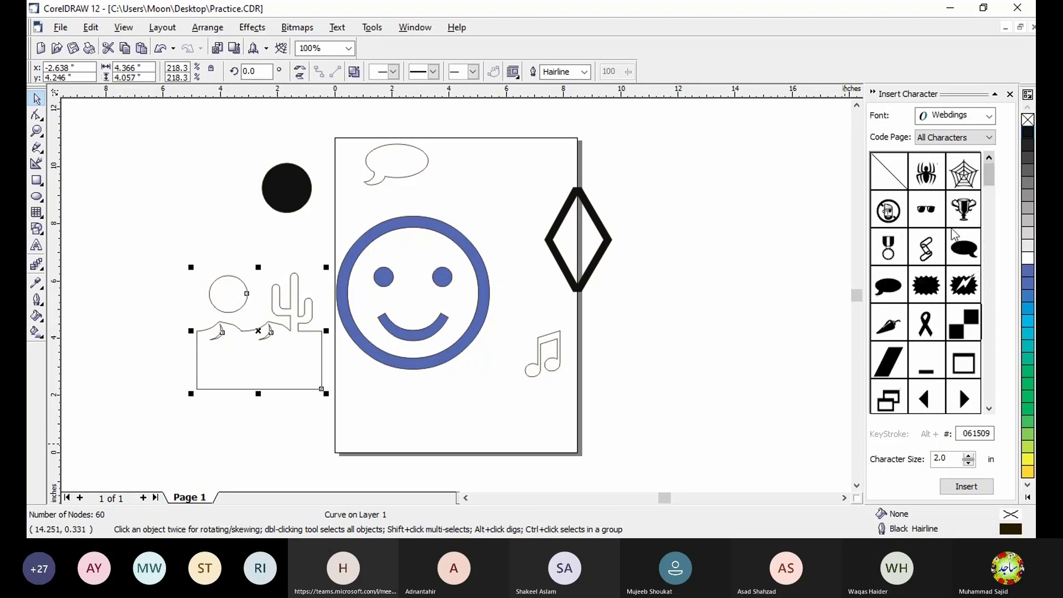
left_click_drag(964, 210, 653, 357)
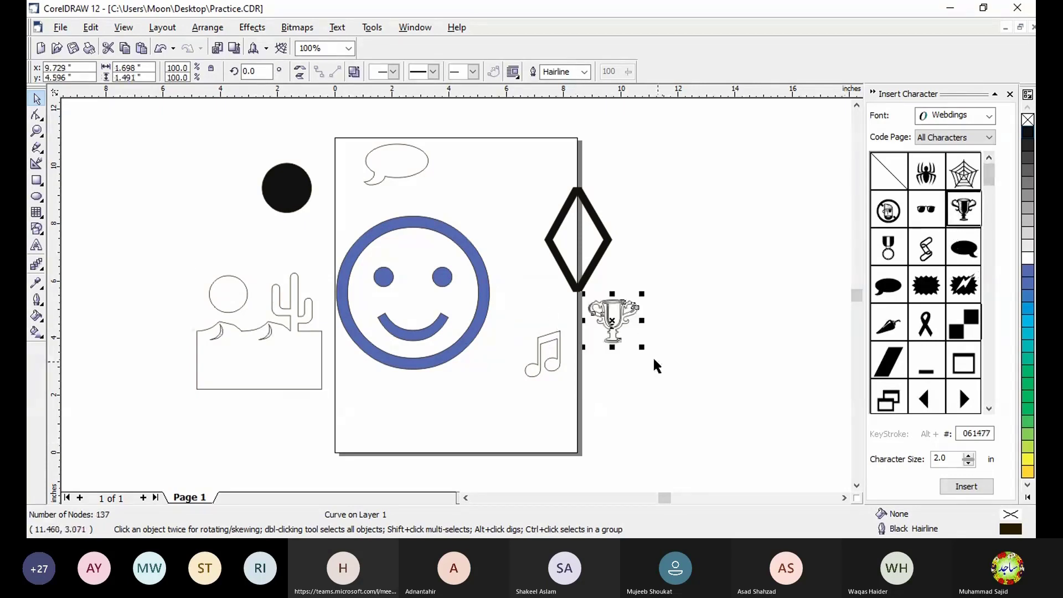
left_click(750, 344)
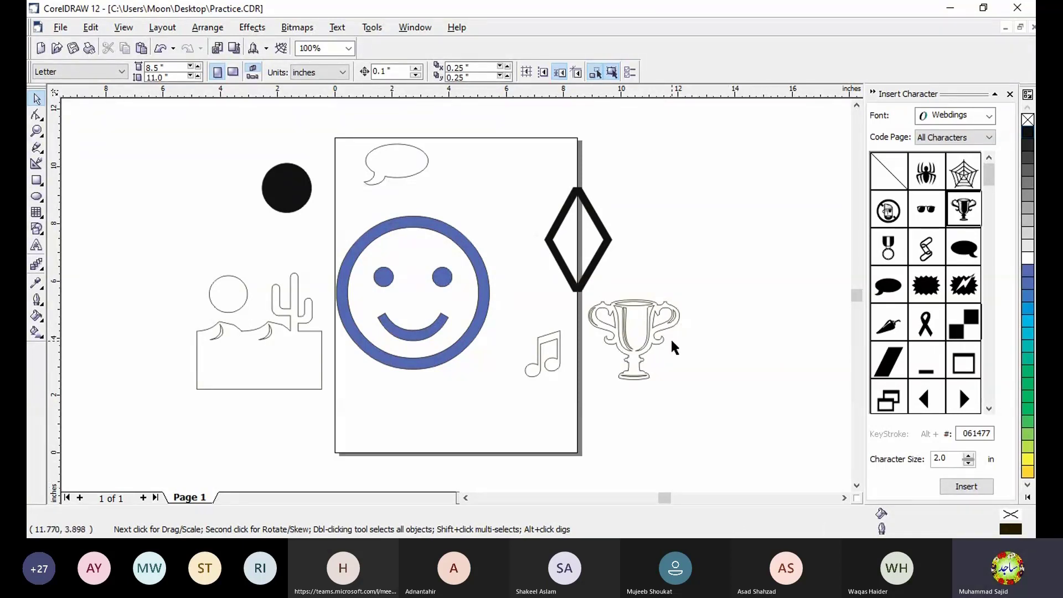
Move the trophy up and farther right of the diamond and shrink it to about 2.47 by 2.17 inches
left_click(642, 323)
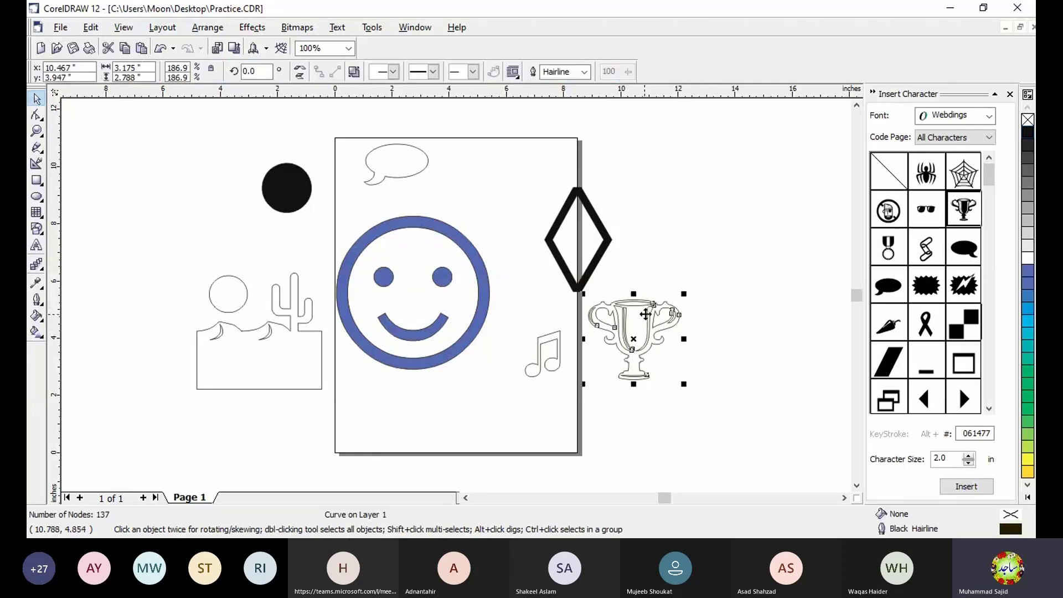
left_click(637, 329)
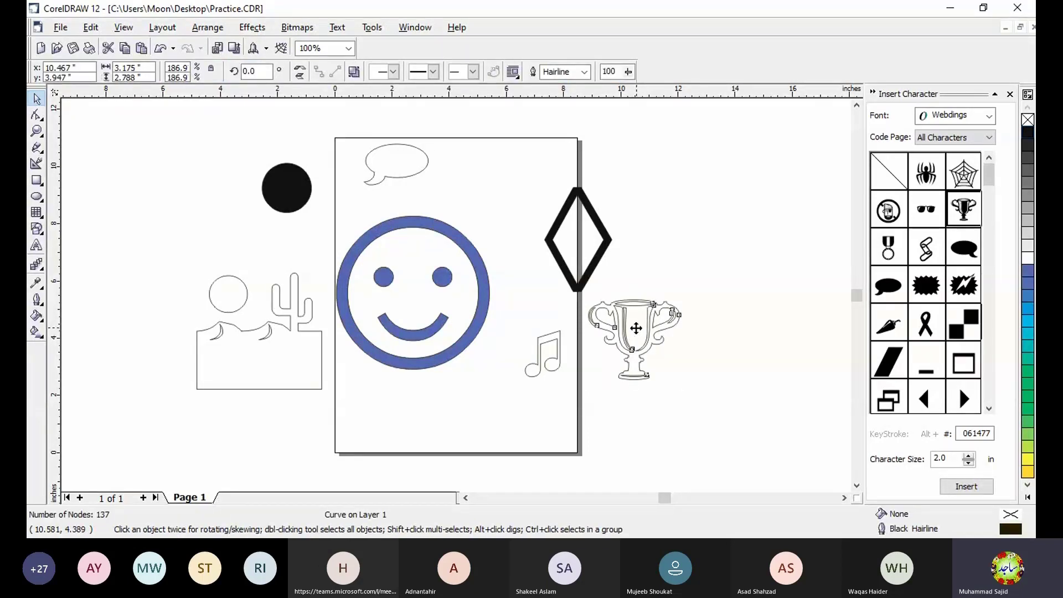
left_click_drag(637, 329, 753, 229)
left_click_drag(797, 280, 785, 270)
left_click(686, 225)
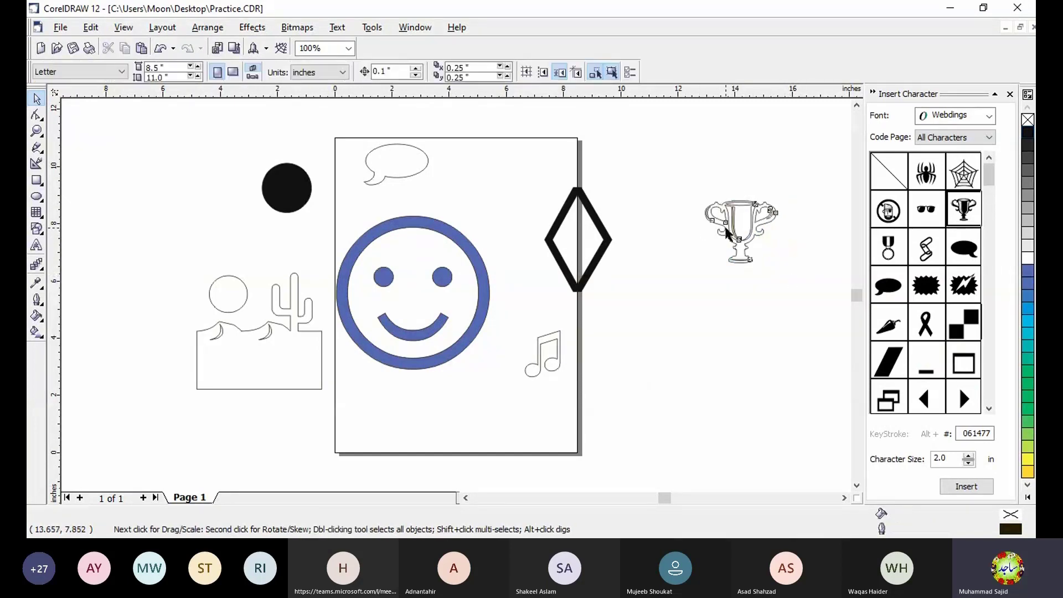
left_click(728, 233)
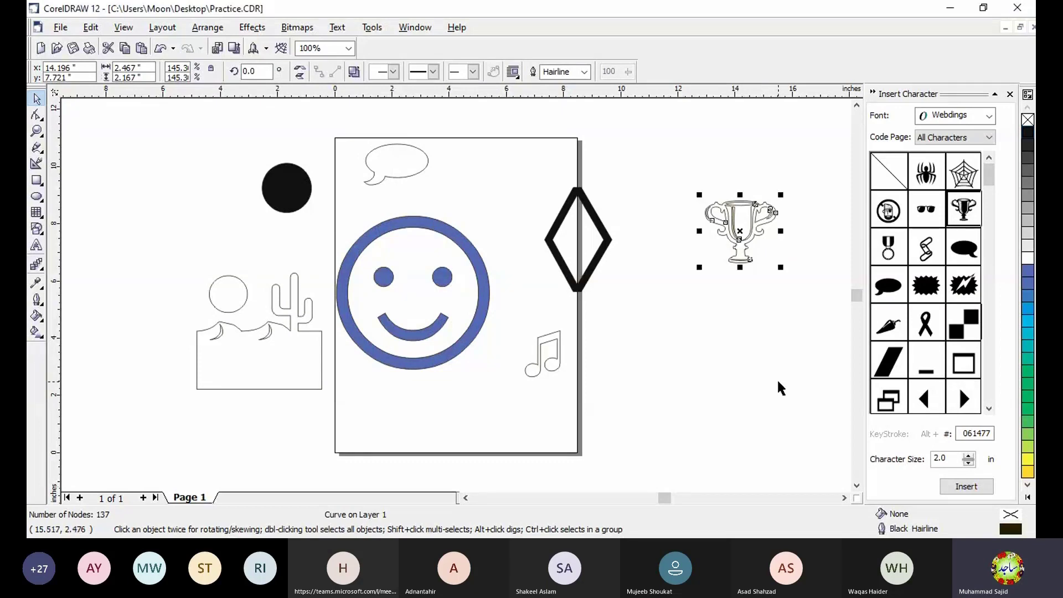
left_click(856, 486)
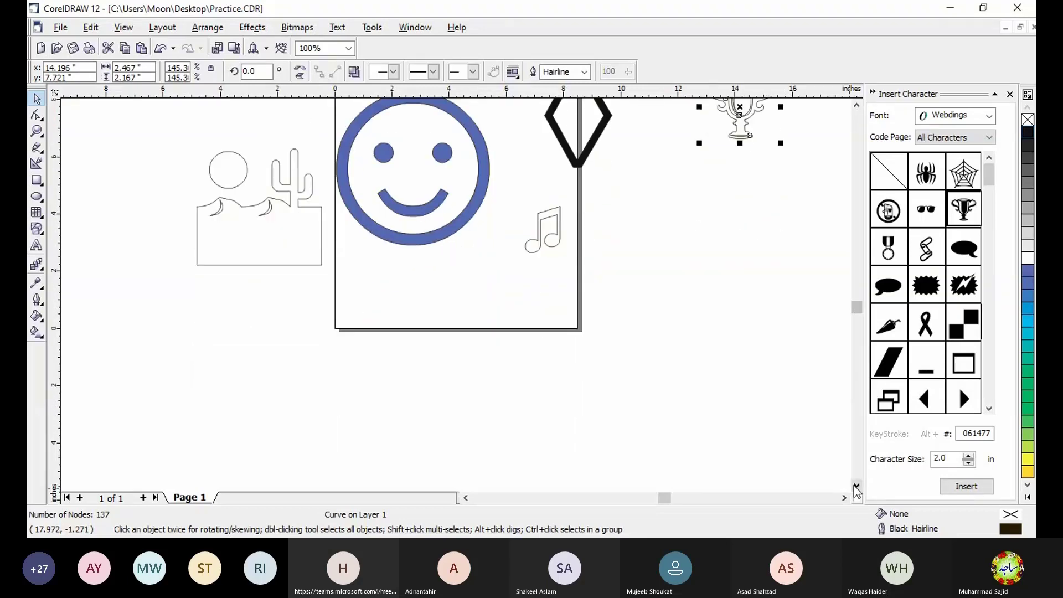
left_click(855, 486)
left_click(851, 485)
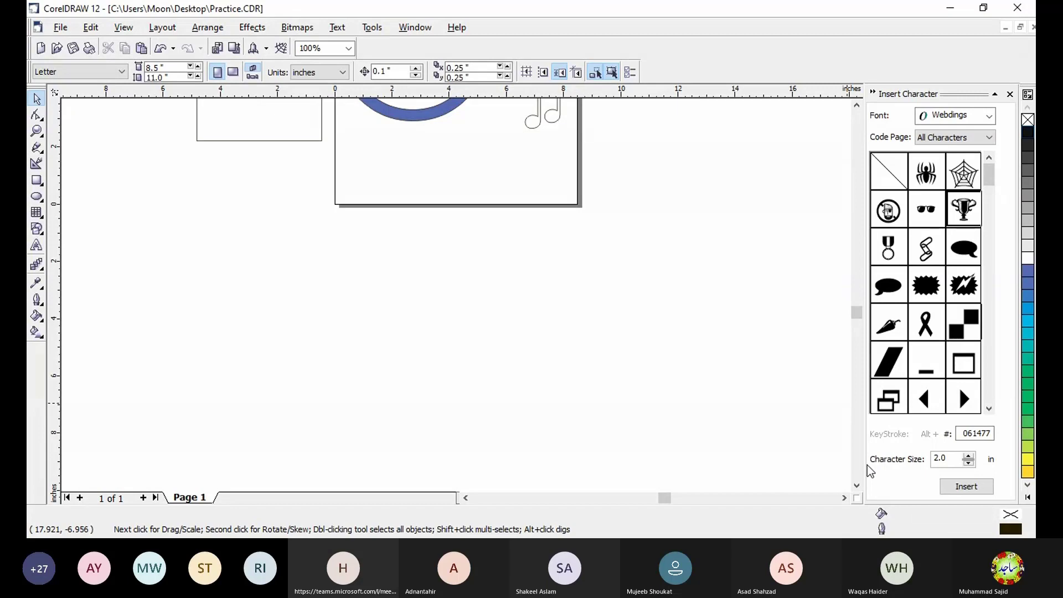
scroll(790, 447, "down", 1)
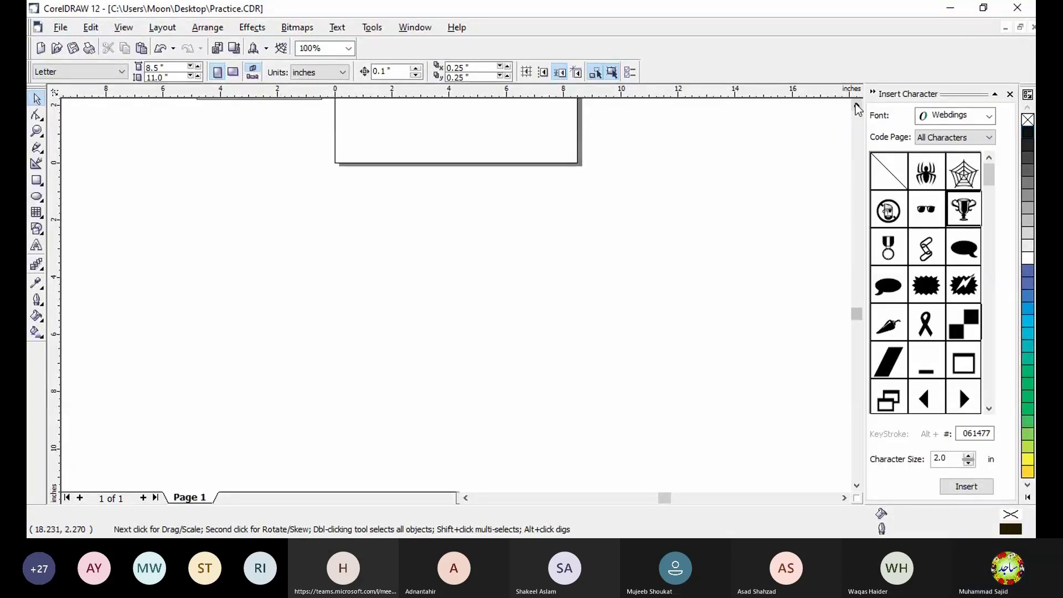
scroll(858, 109, "up", 5)
scroll(858, 109, "up", 1)
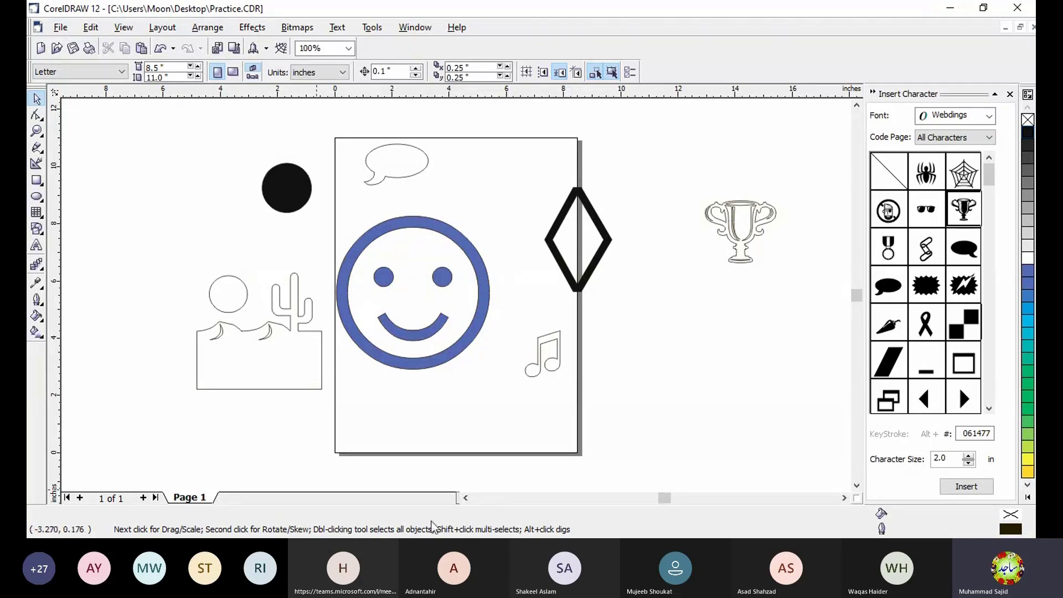
Delete all objects from the drawing
key("ctrl+a")
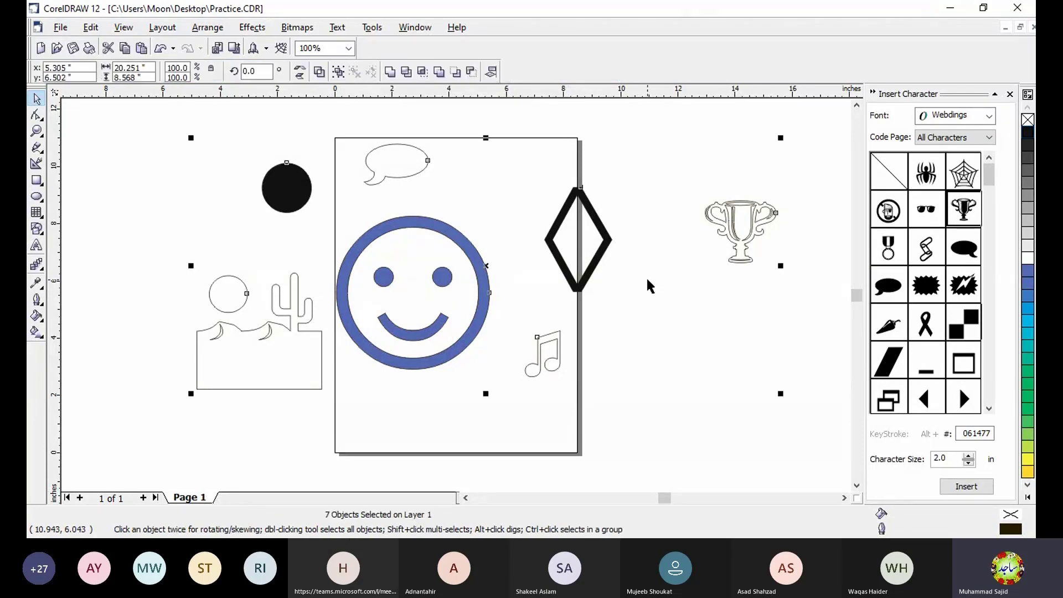
key("Delete")
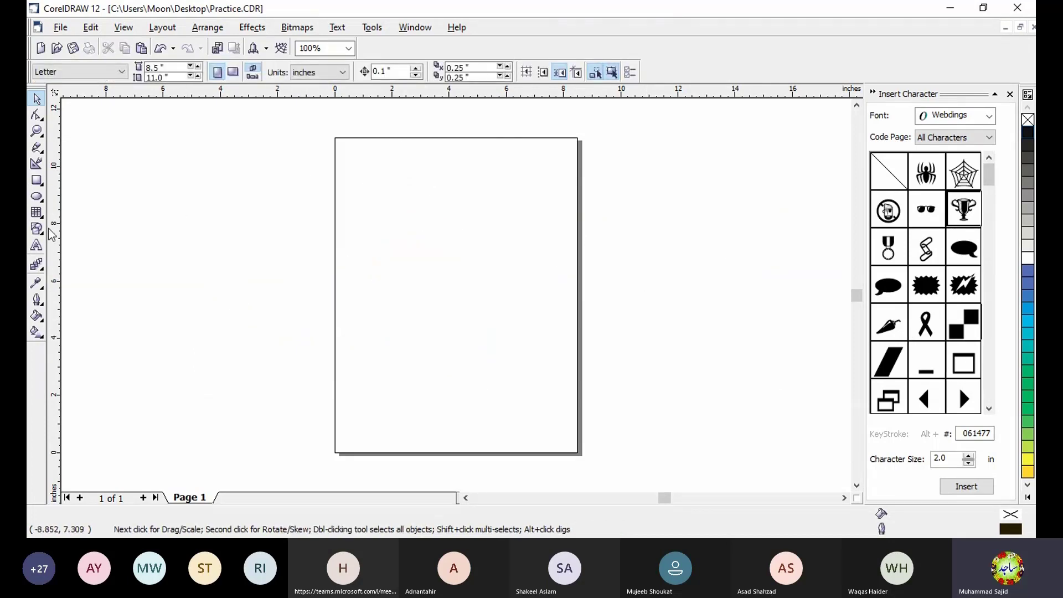
Draw a rectangle about 2.77 by 1.78 inches in the left half of the page and set its outline width to 4.0 pt
left_click(42, 186)
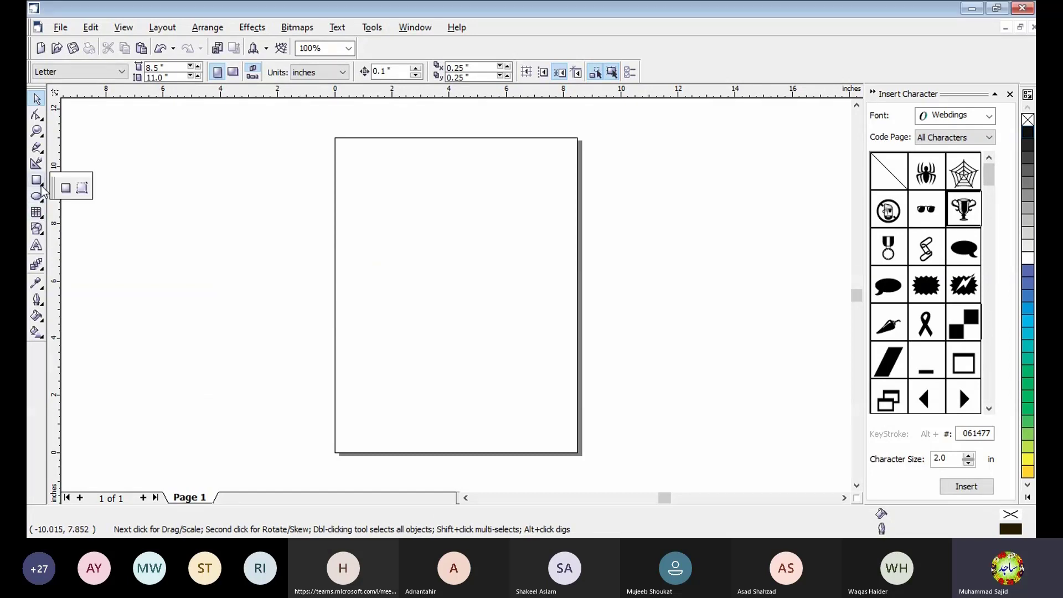
left_click(66, 188)
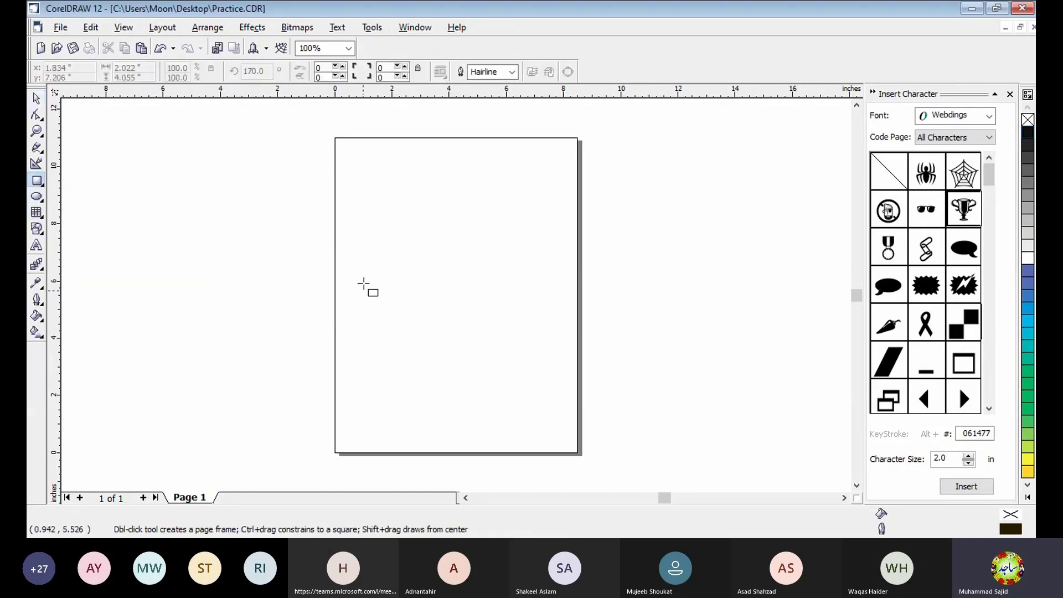
left_click_drag(362, 250, 442, 302)
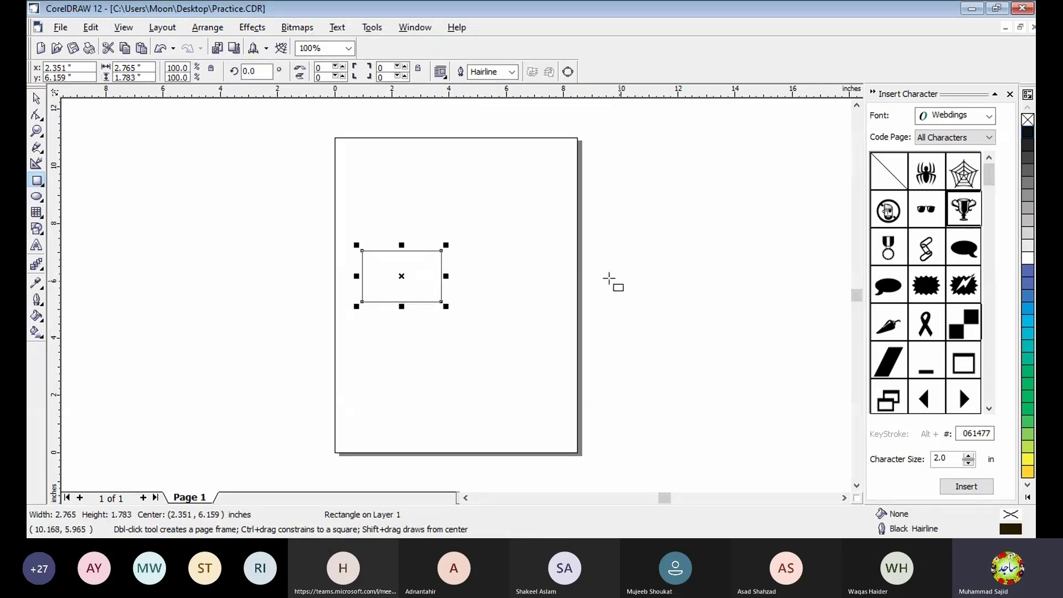
left_click(514, 72)
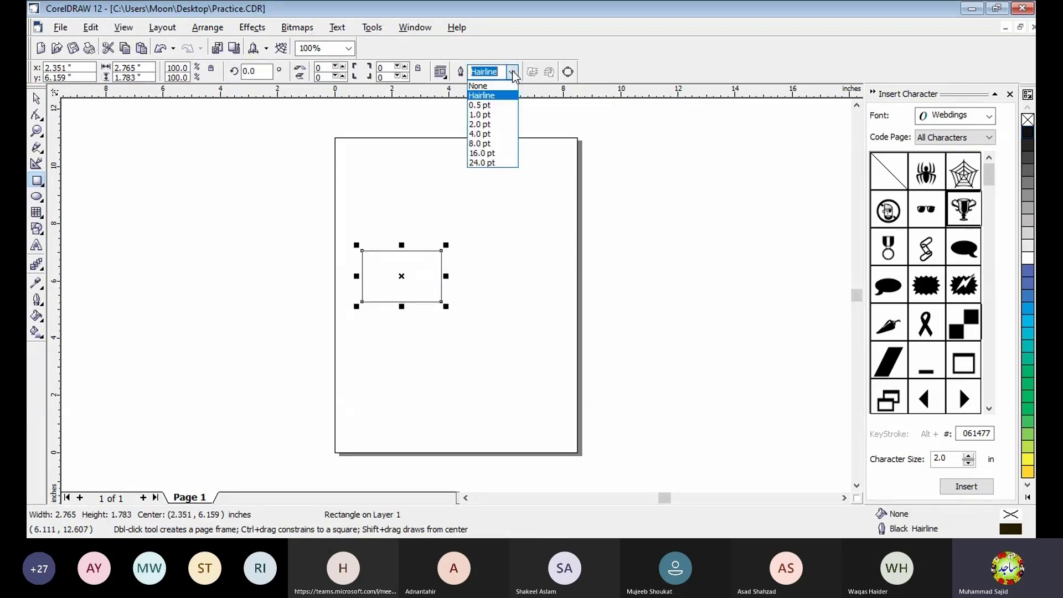
left_click(493, 137)
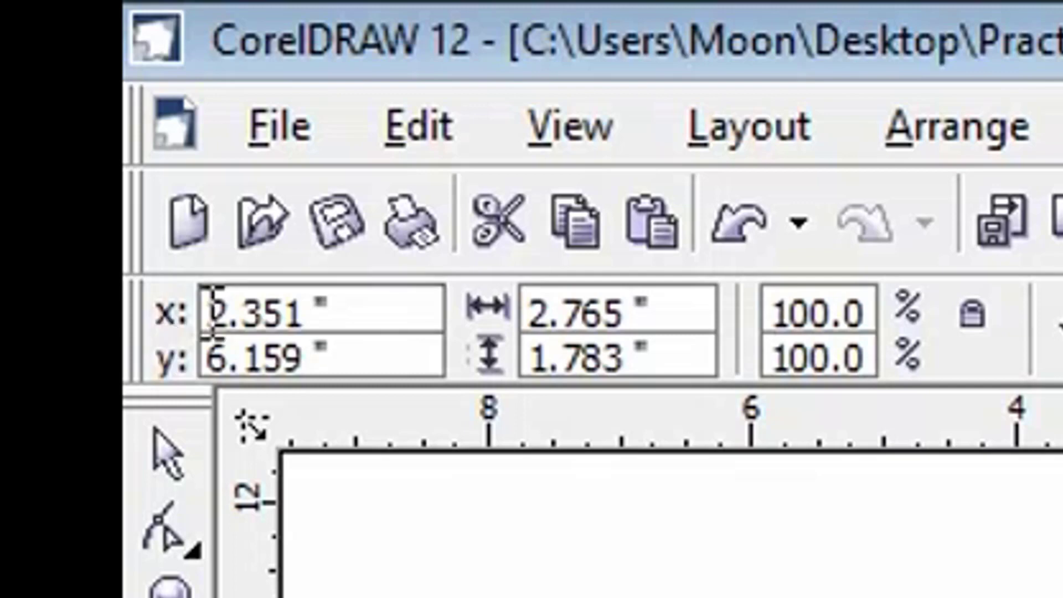
Set the rectangle's X and Y position to 0 inches
left_click(237, 310)
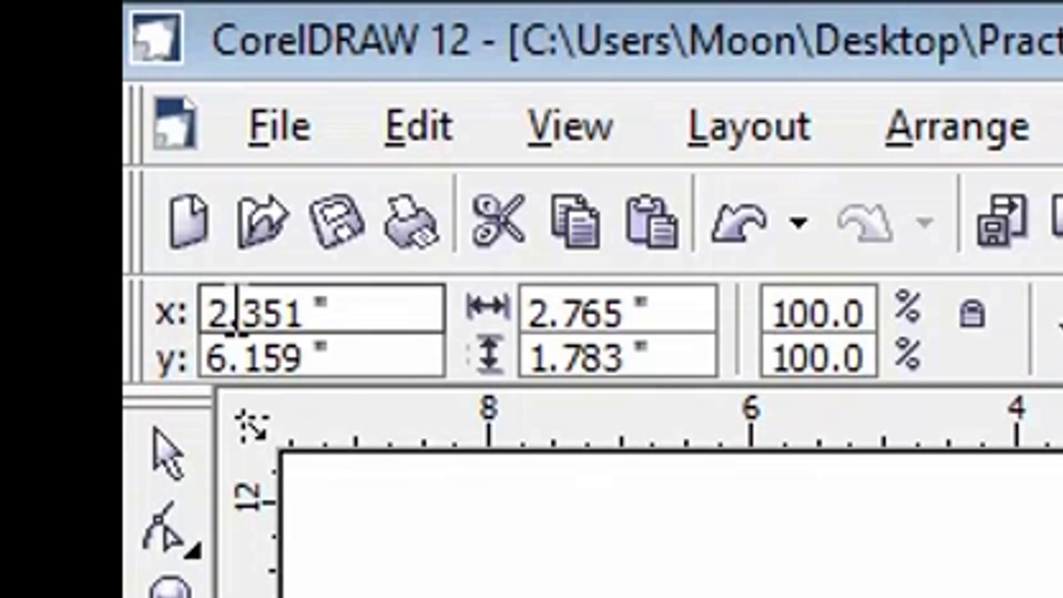
left_click(303, 302)
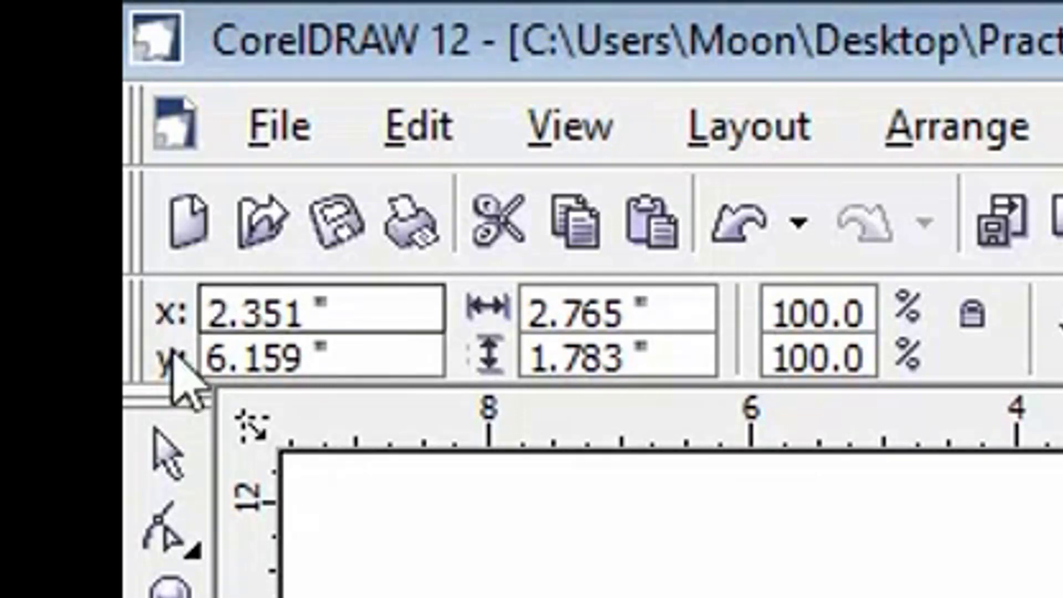
left_click(308, 358)
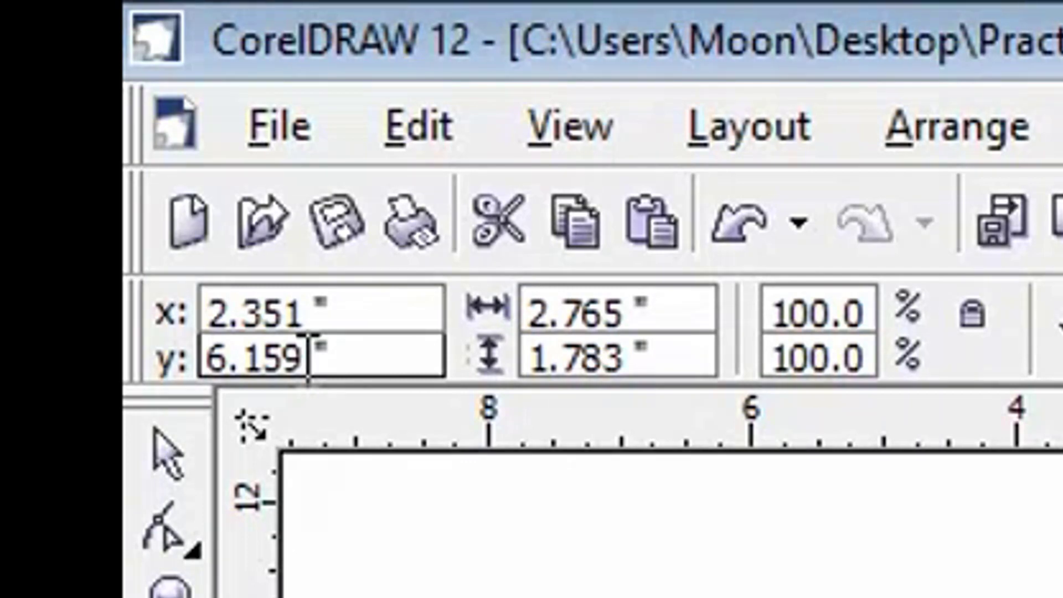
left_click(306, 310)
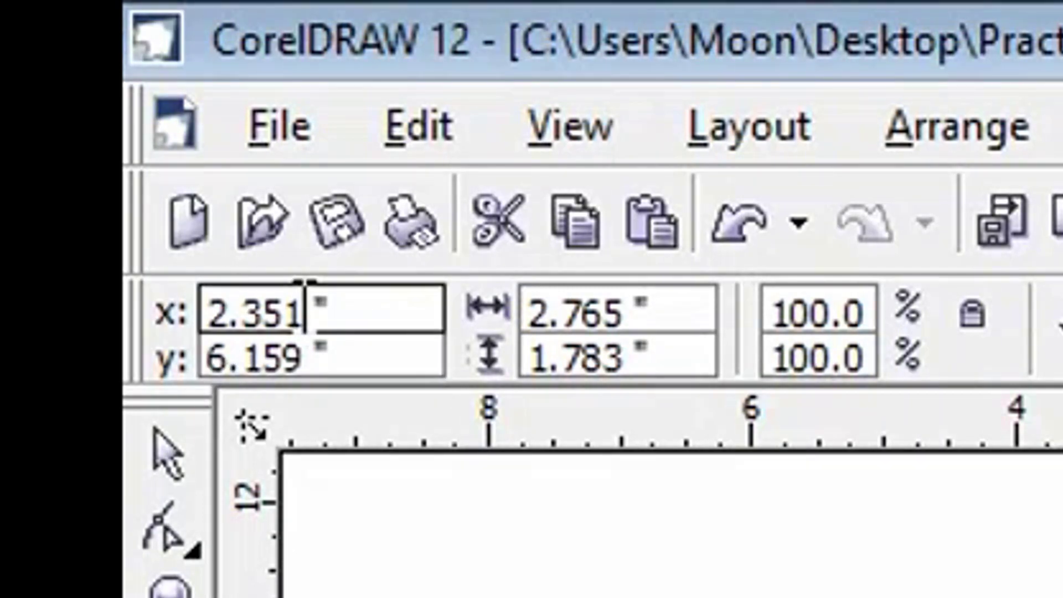
left_click_drag(306, 310, 208, 313)
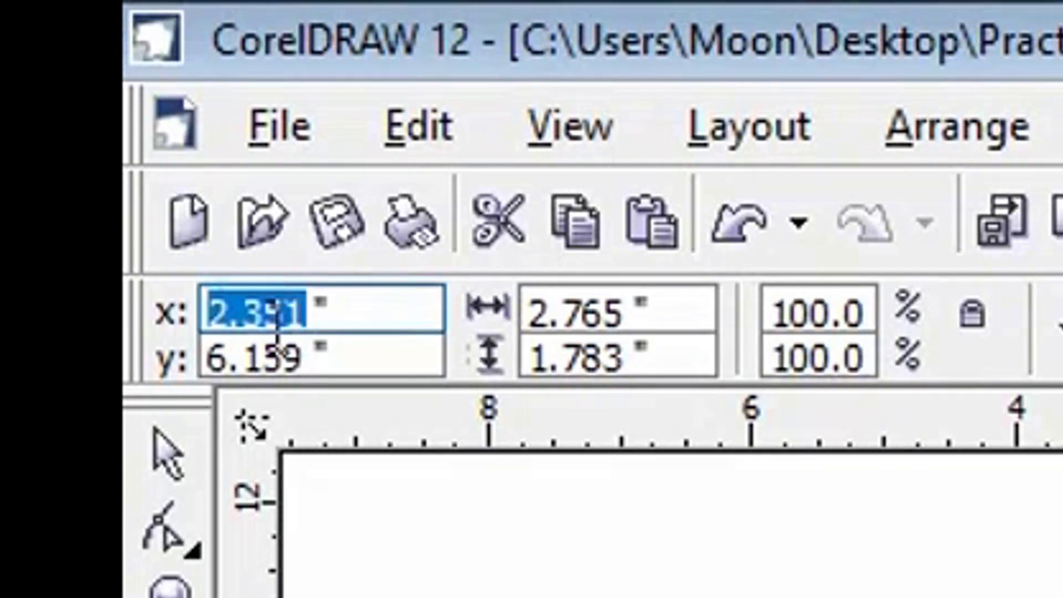
type("0")
key("Tab")
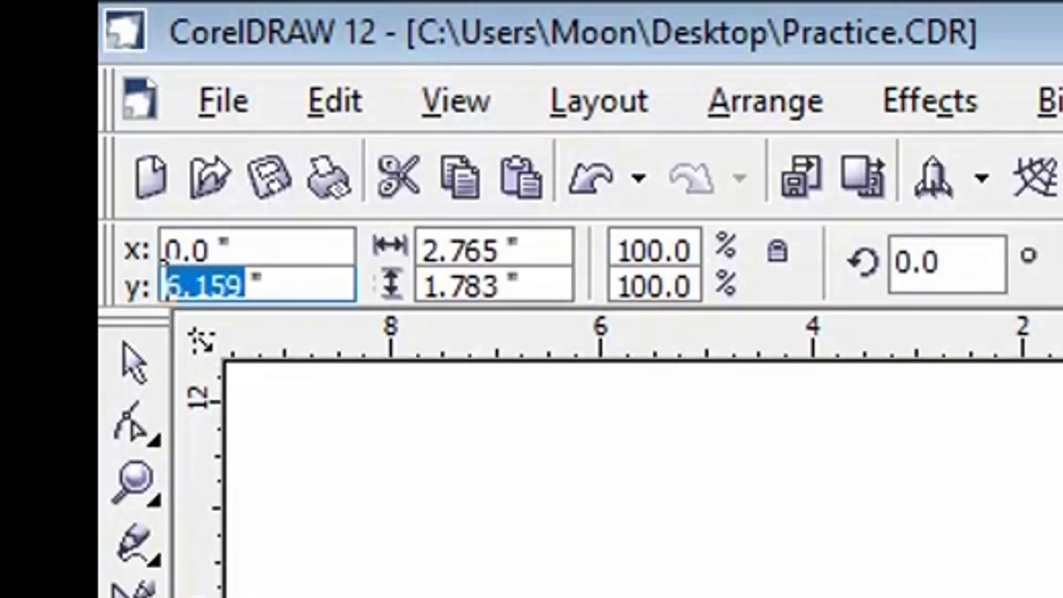
type("0")
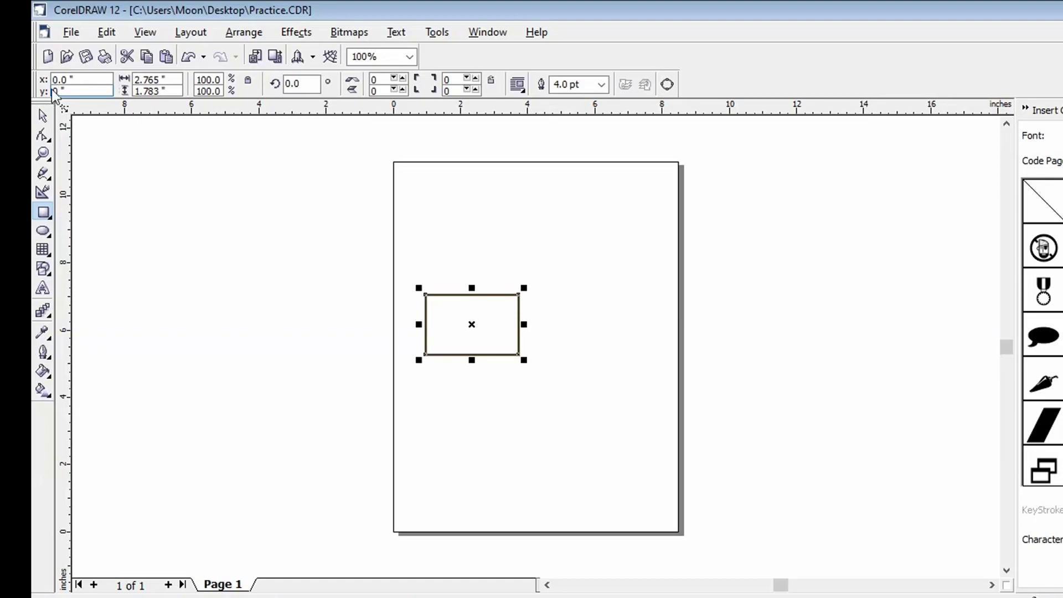
key("Return")
Nudge the rectangle straight up along the page's left edge to a Y position of 4.3 inches
scroll(409, 485, "down", 1)
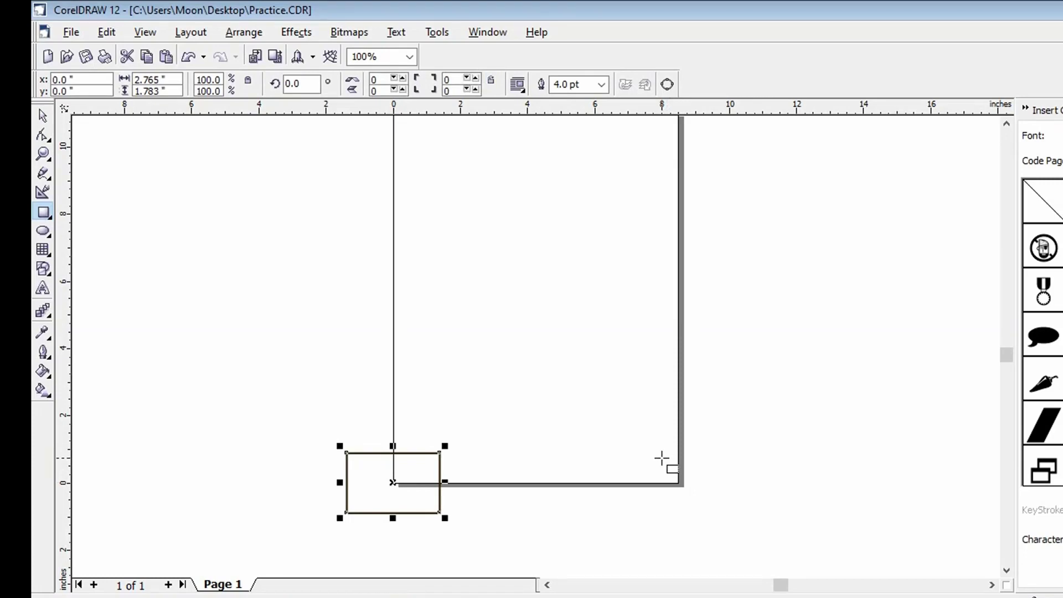
key("Up")
key("Up")
key("Up")
key("Up")
key("Up")
key("Up")
key("Up")
key("Up")
key("Up")
key("Up")
key("Up")
key("Up")
key("Up")
key("Up")
key("Up")
key("Up")
key("Up")
key("Up")
key("Up")
key("Up")
key("Up")
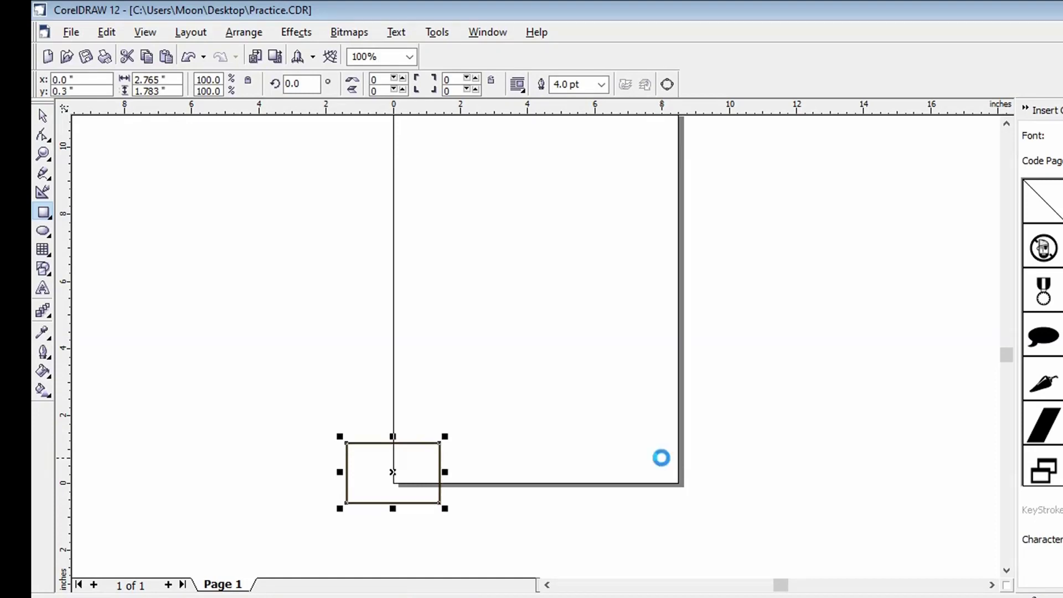
key("Up")
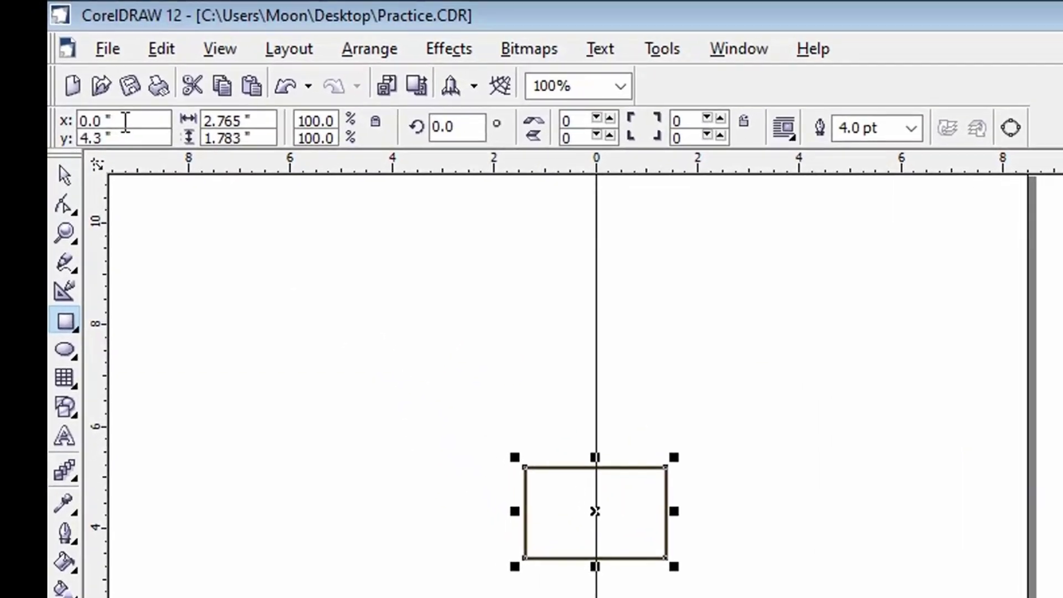
Set the rectangle's X position to 8.3 inches
left_click(99, 121)
left_click(92, 121)
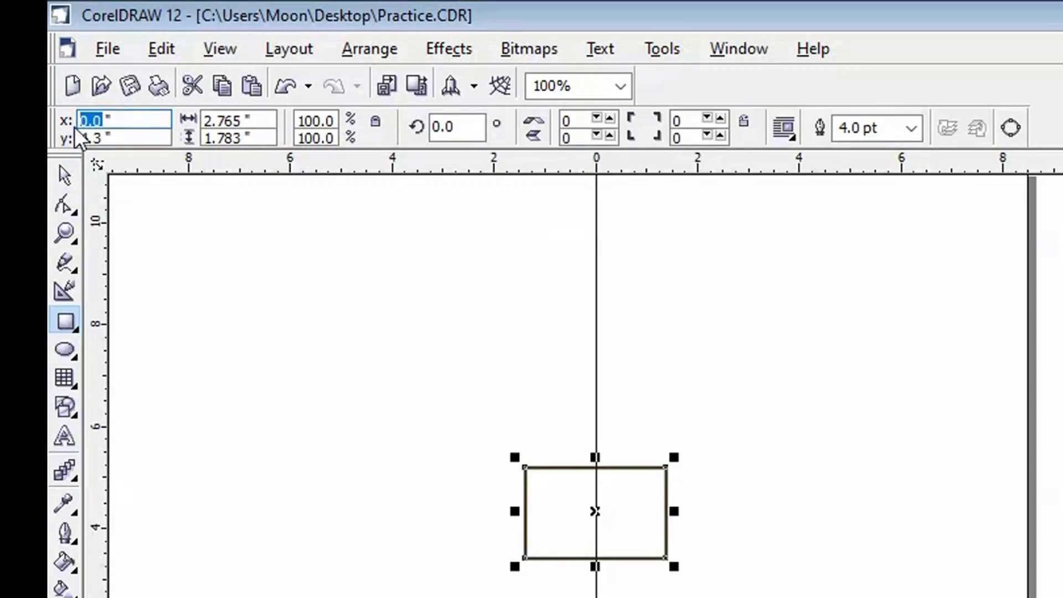
type("8.3")
key("Return")
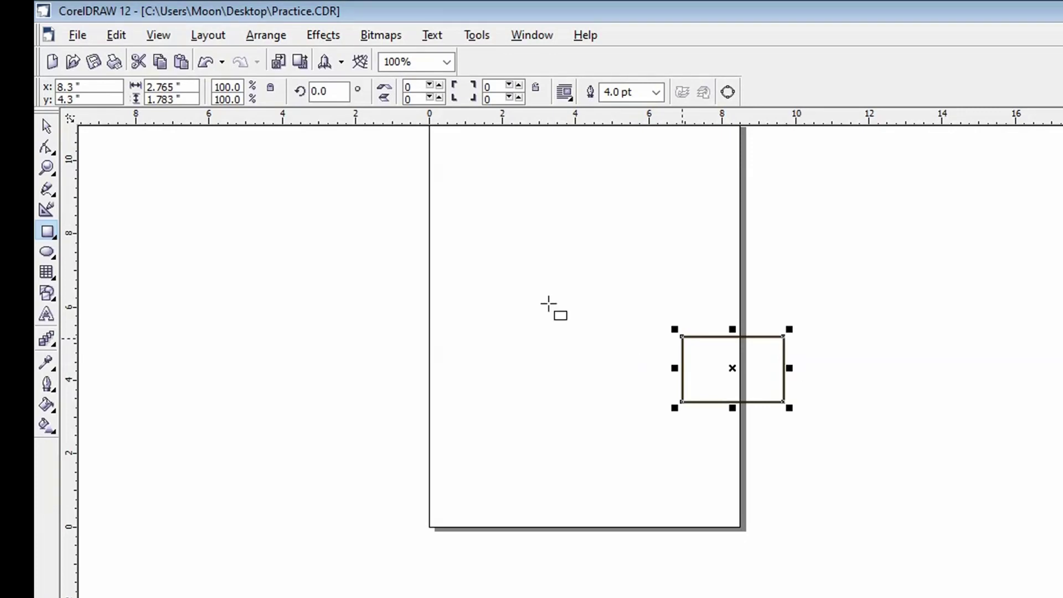
Move the rectangle back across the page to just inside its left edge, centred at about X 1.43, Y 4.31 inches
left_click(48, 125)
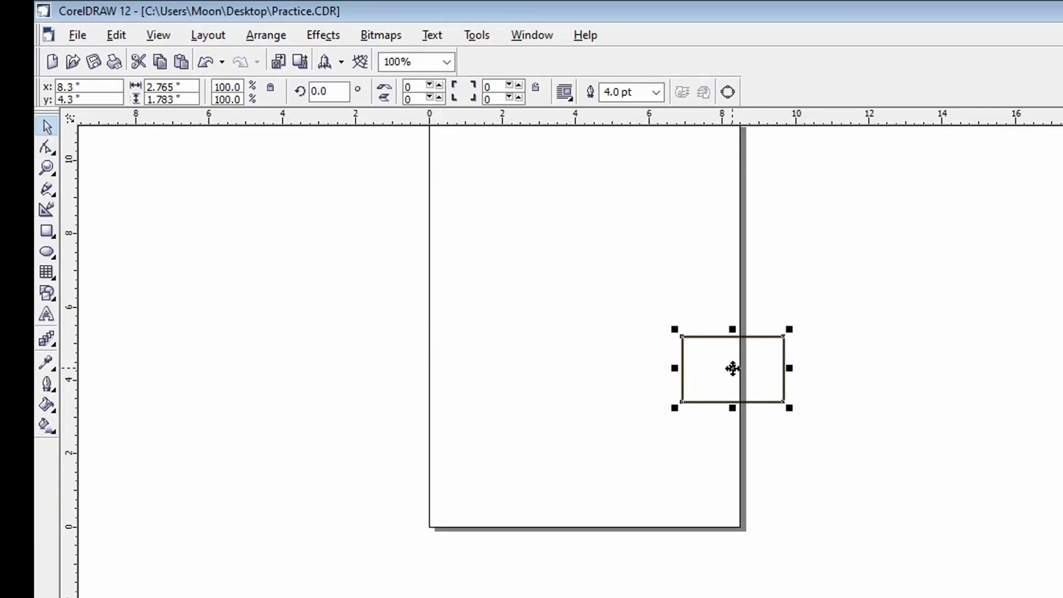
left_click_drag(731, 368, 481, 369)
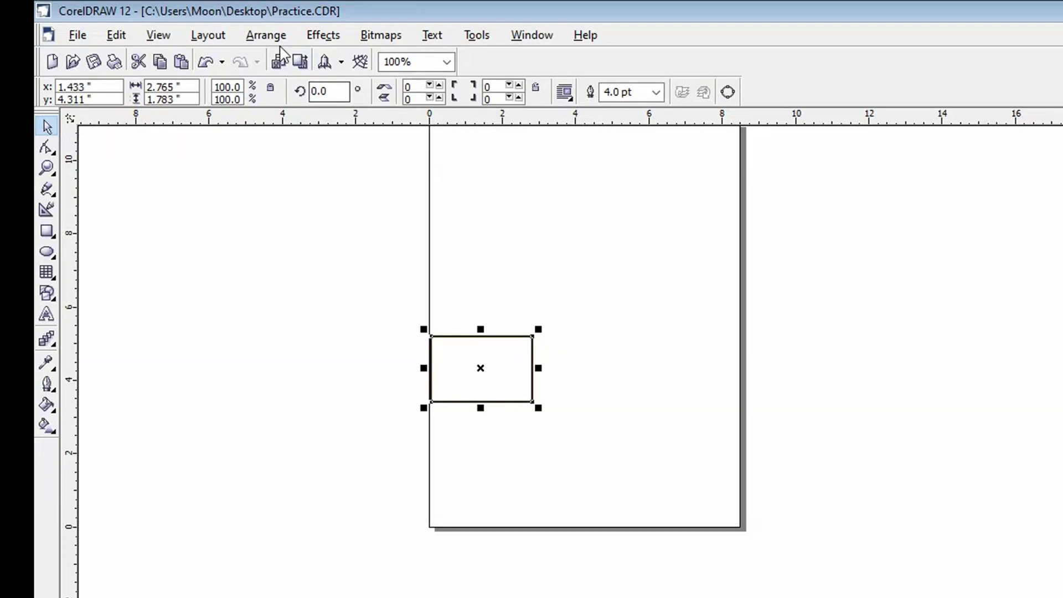
Open the Position transformation docker and collapse the Insert Character docker so the position settings have room
left_click(532, 38)
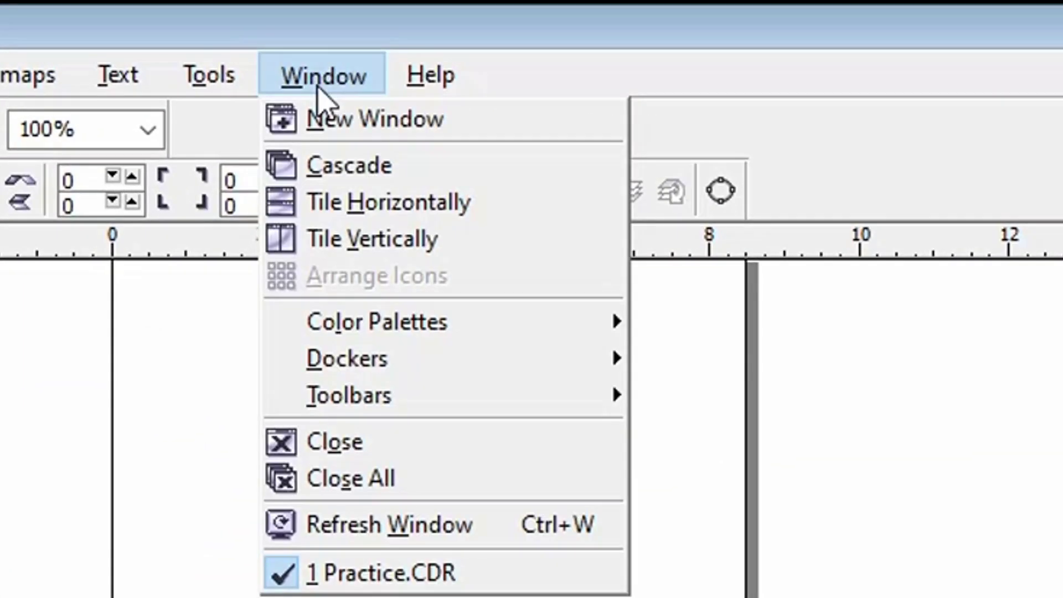
mouse_move(476, 360)
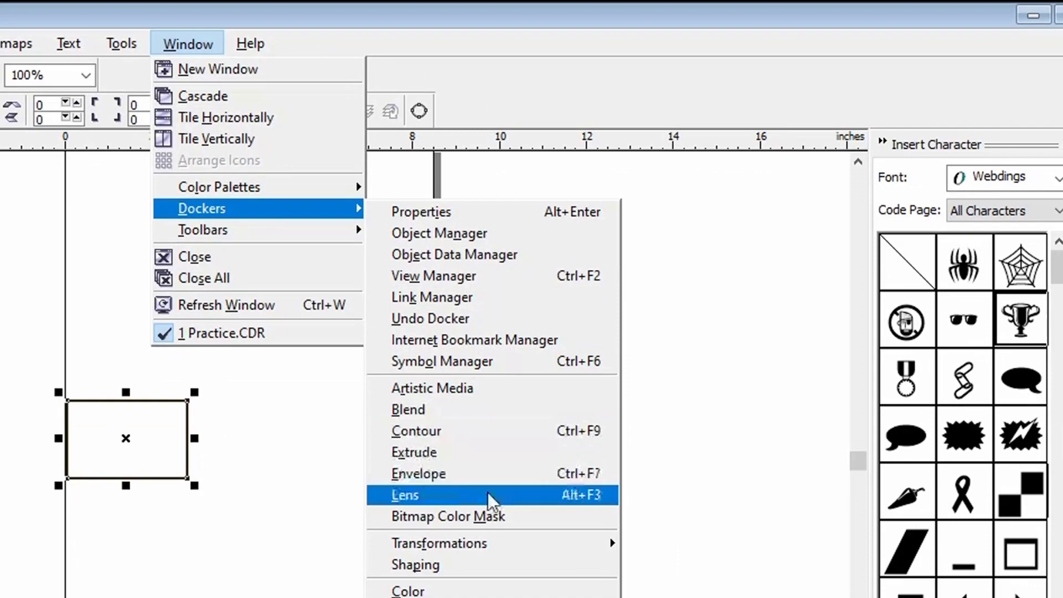
mouse_move(870, 597)
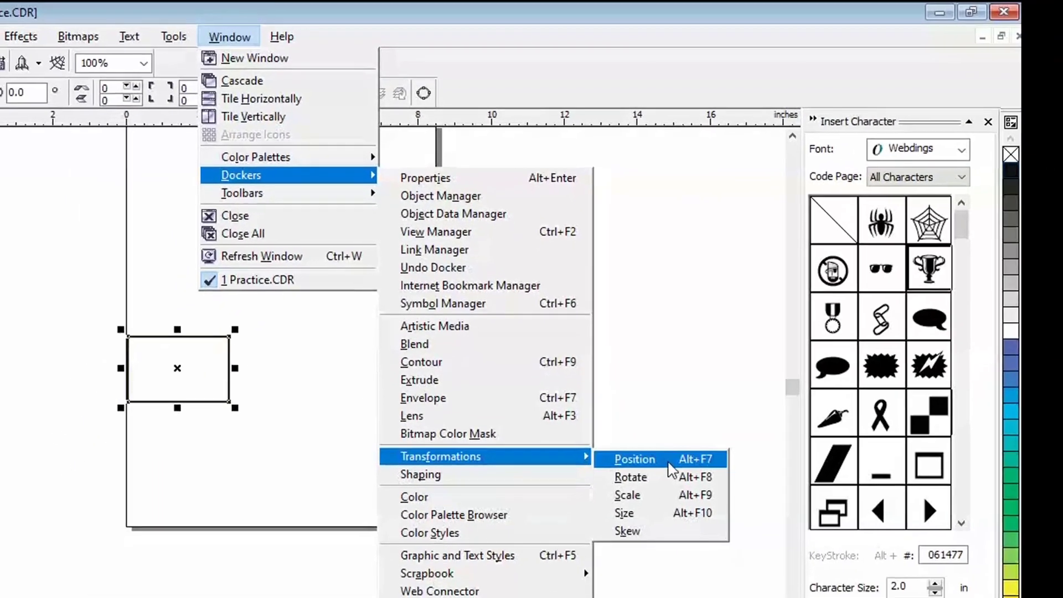
left_click(669, 457)
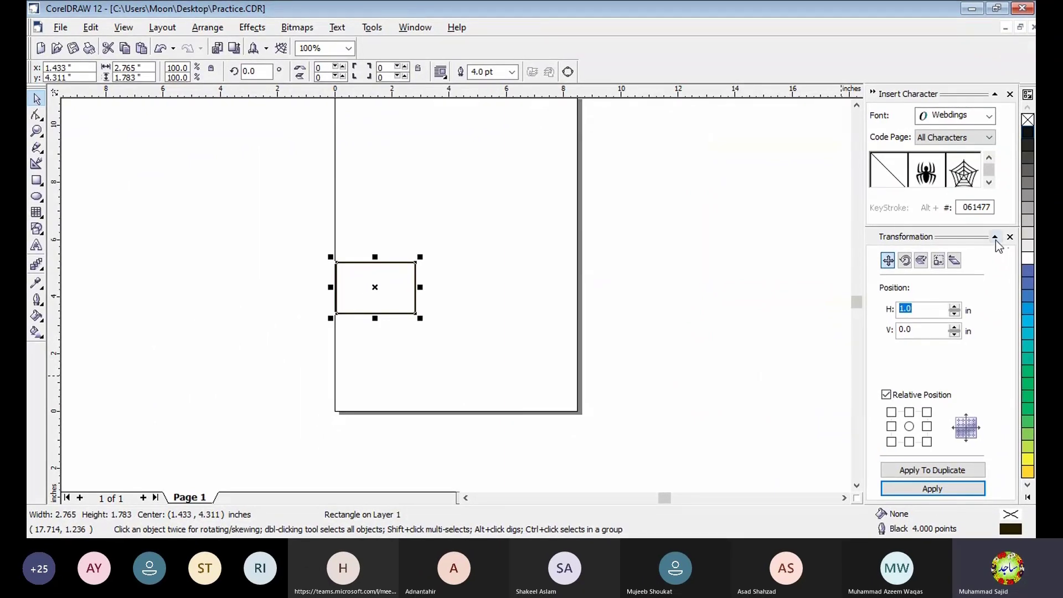
left_click(996, 240)
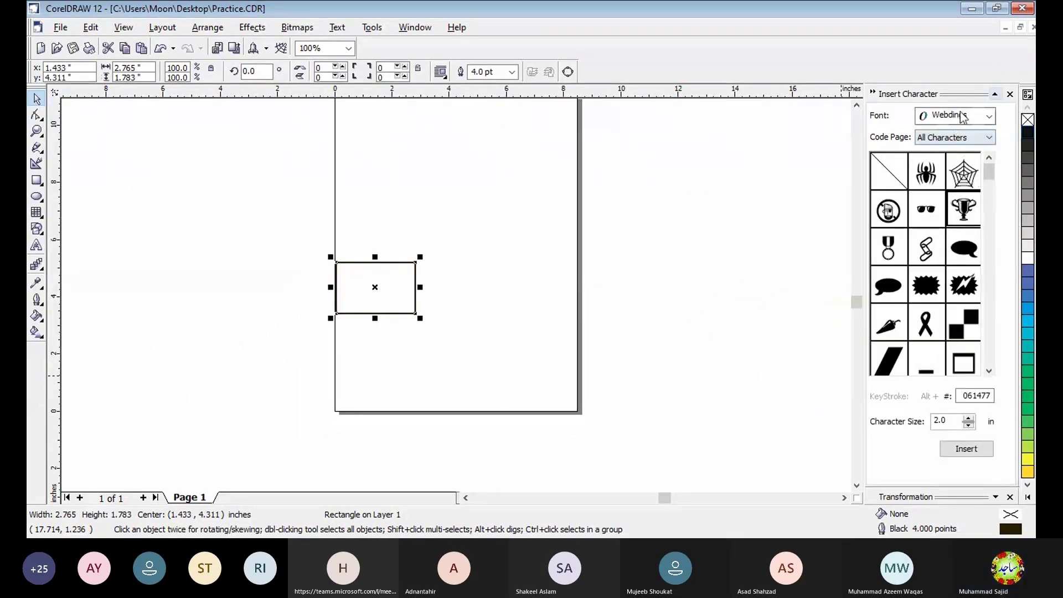
left_click(996, 498)
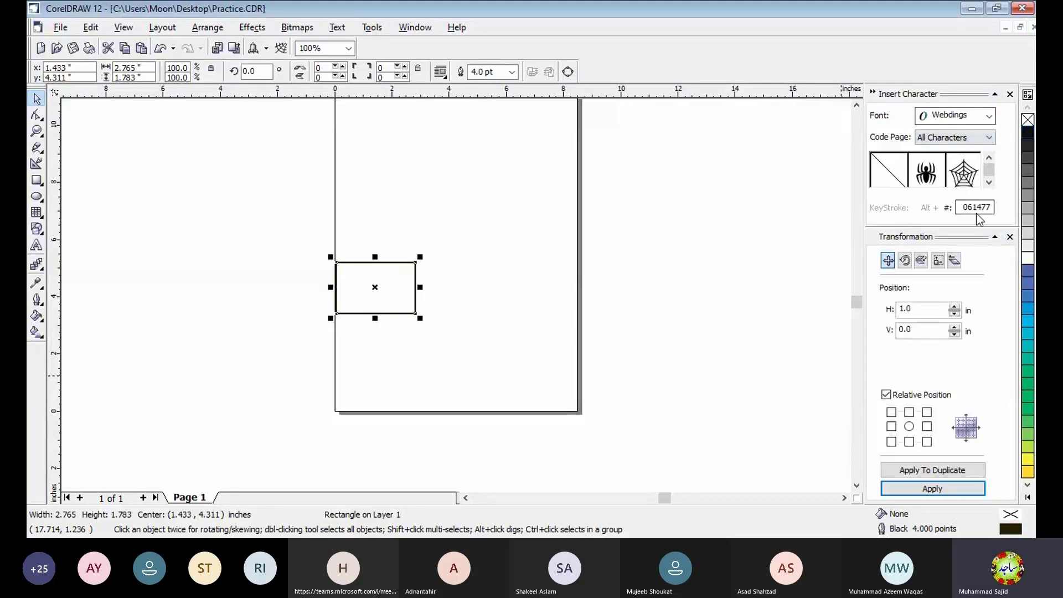
left_click(996, 94)
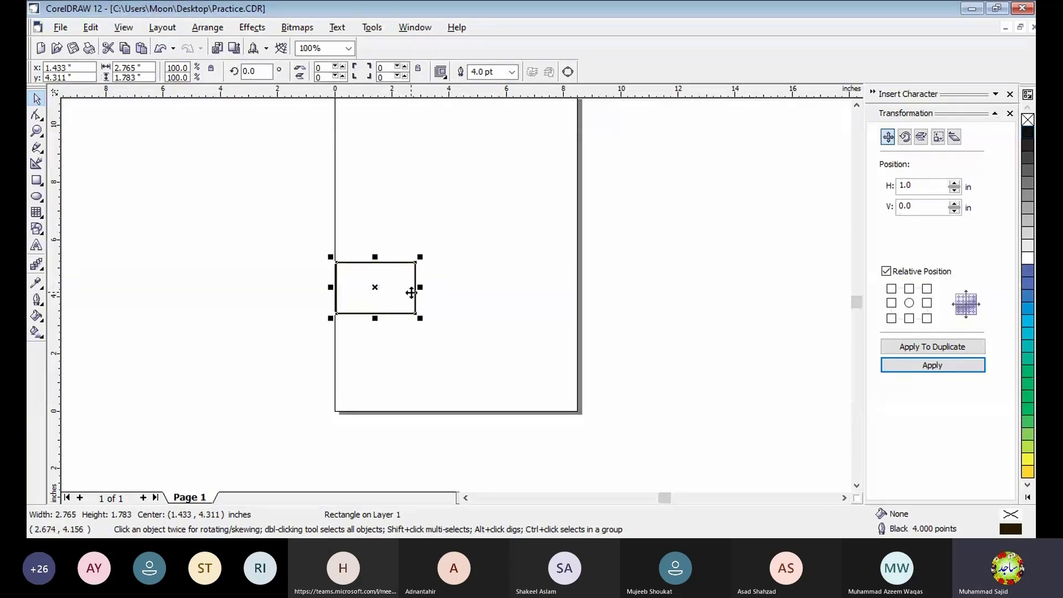
Resize the rectangle to about 1.38 by 2.52 inches and shift it 2.183 inches to the right using a relative position
left_click_drag(419, 318, 380, 338)
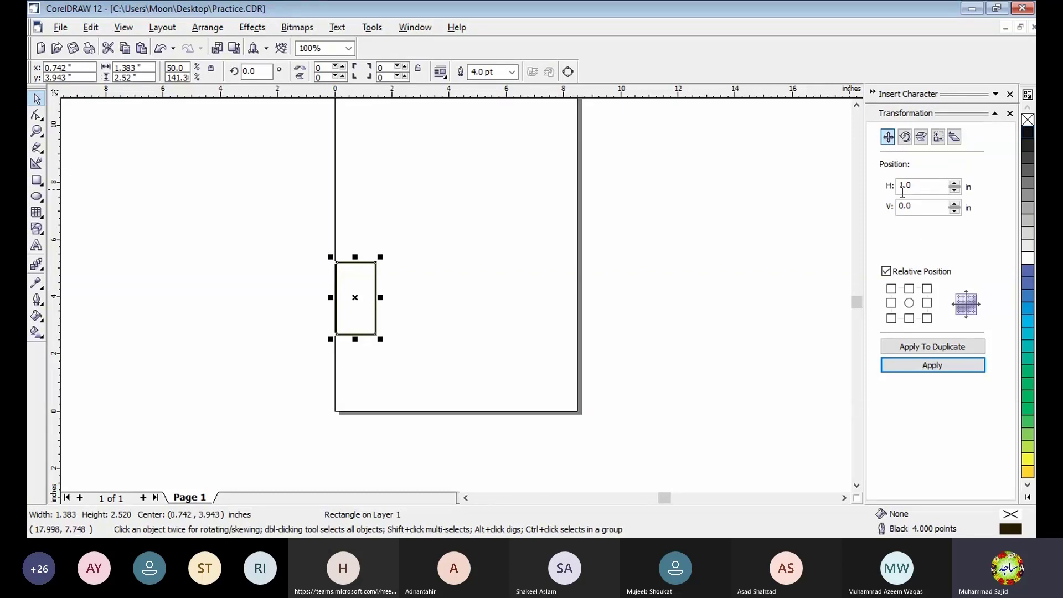
left_click_drag(914, 189, 880, 192)
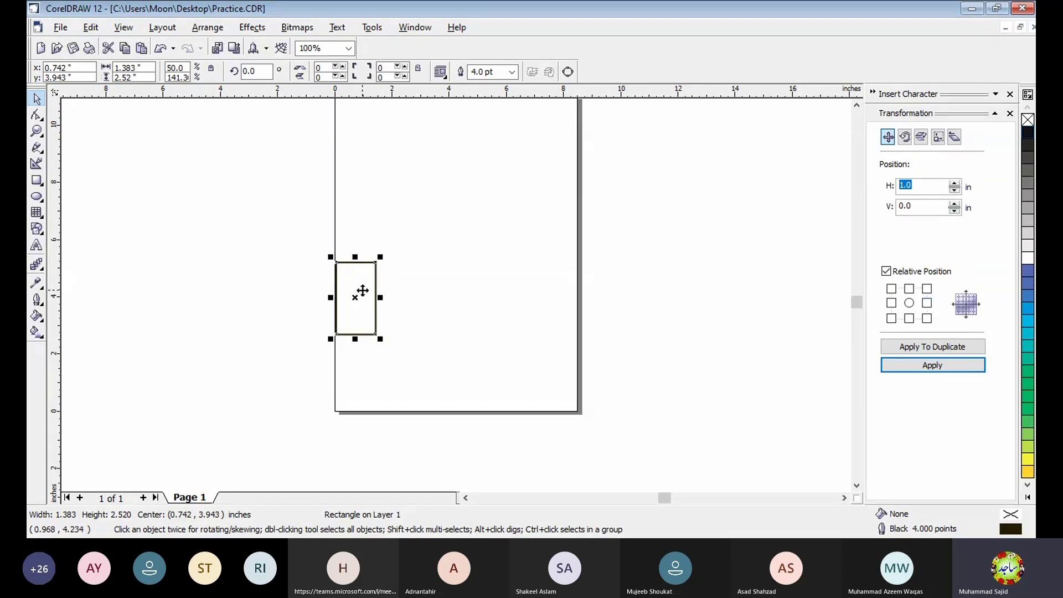
left_click(928, 303)
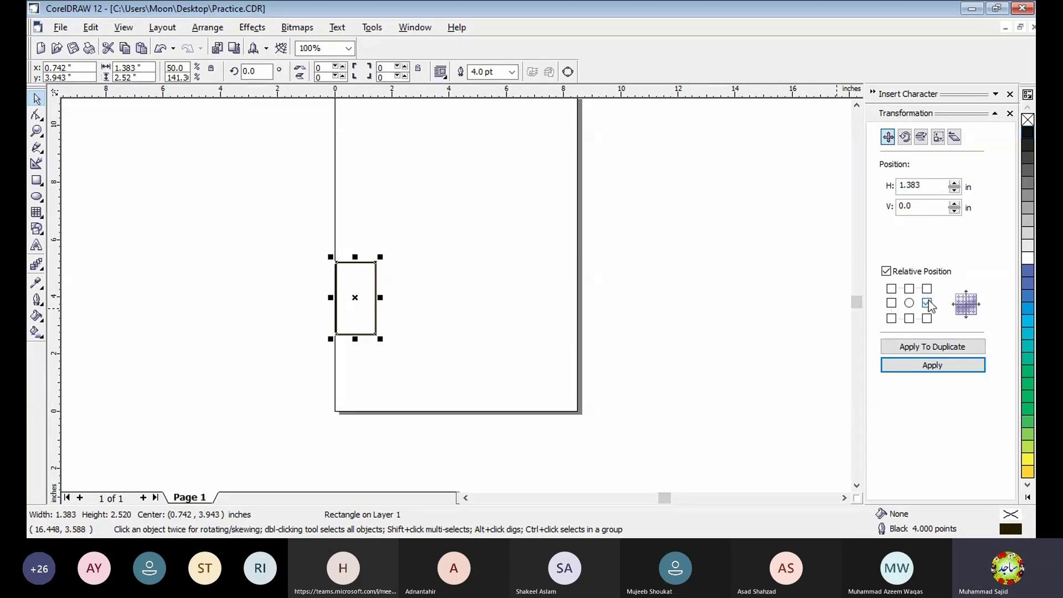
left_click(955, 184)
left_click(955, 184)
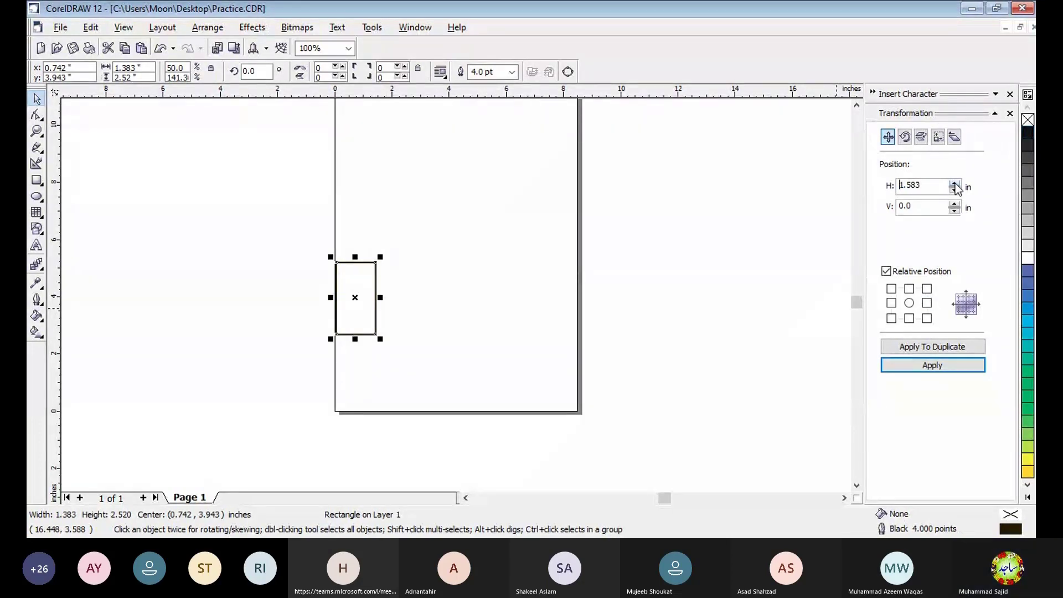
left_click(955, 184)
left_click(955, 184)
left_click(955, 184)
left_click(955, 184)
left_click(955, 184)
left_click(955, 184)
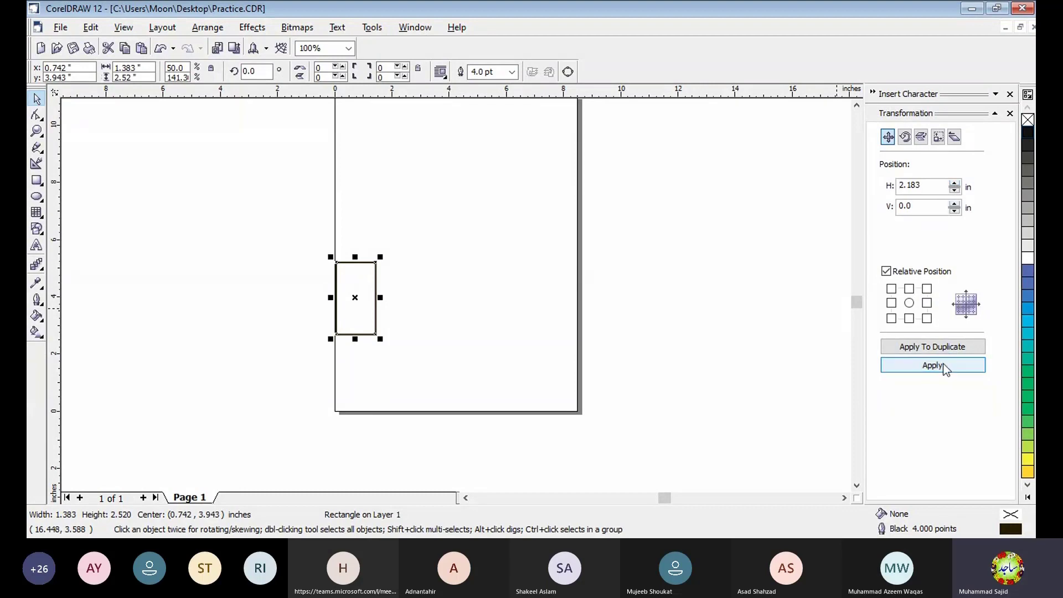
left_click(945, 369)
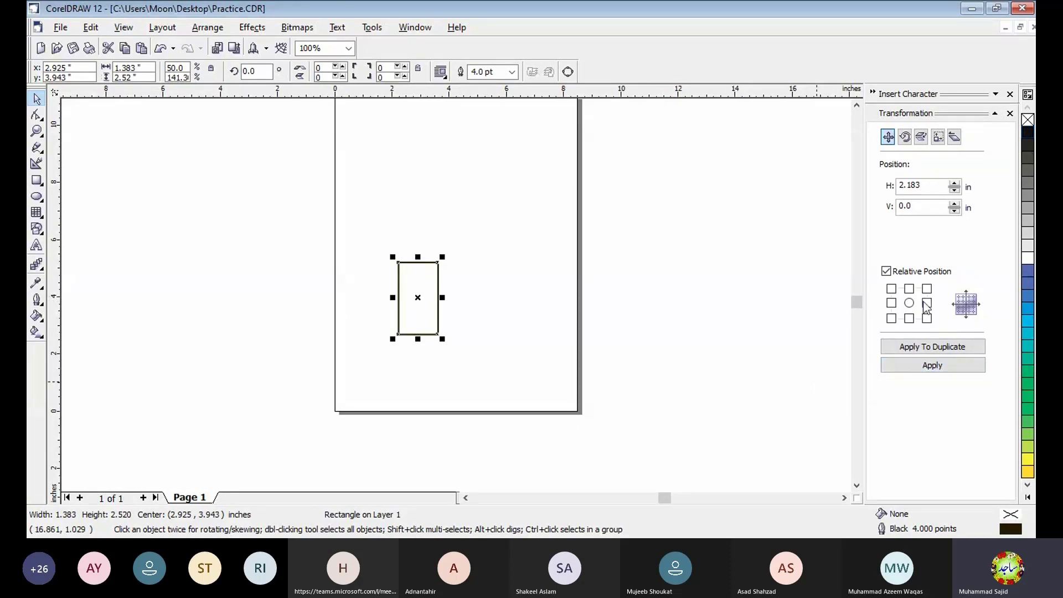
Shift the rectangle 1.383 inches to the left and reposition it against the page's left edge, centred at about X 0.71, Y 5.40 inches
left_click(891, 303)
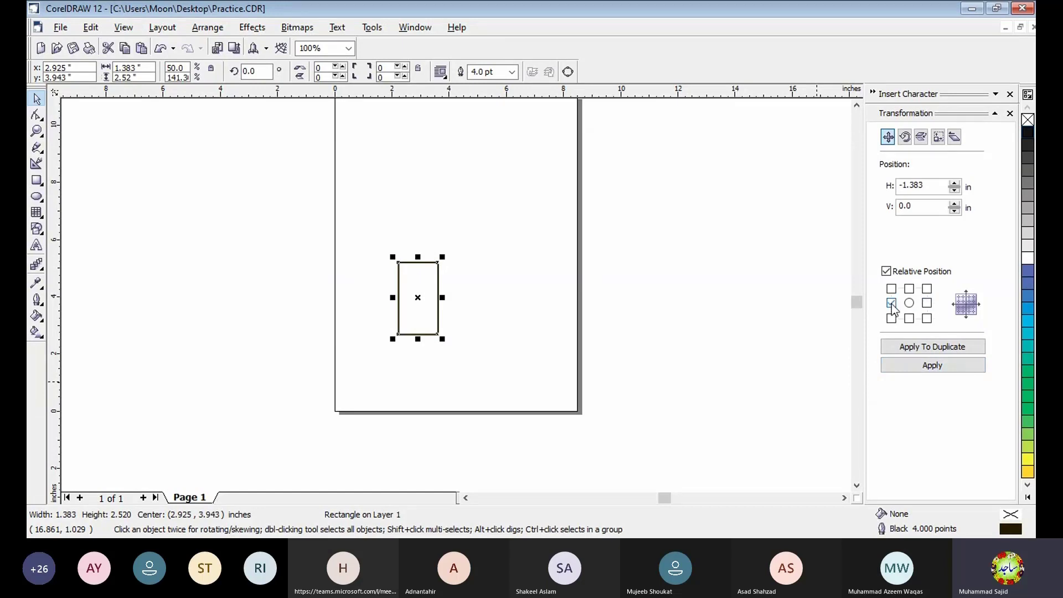
left_click(934, 366)
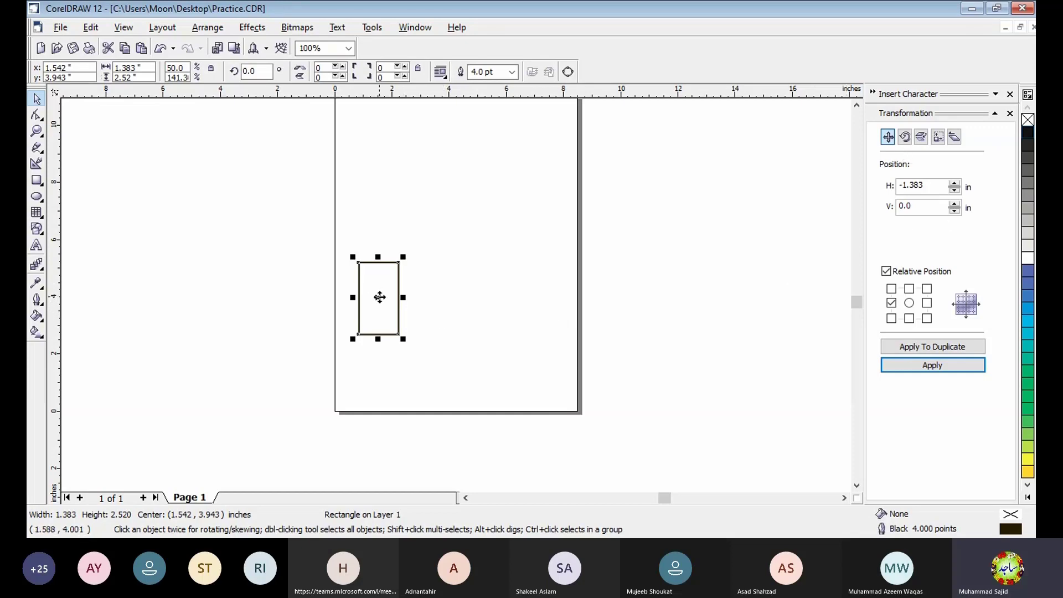
left_click_drag(379, 297, 351, 256)
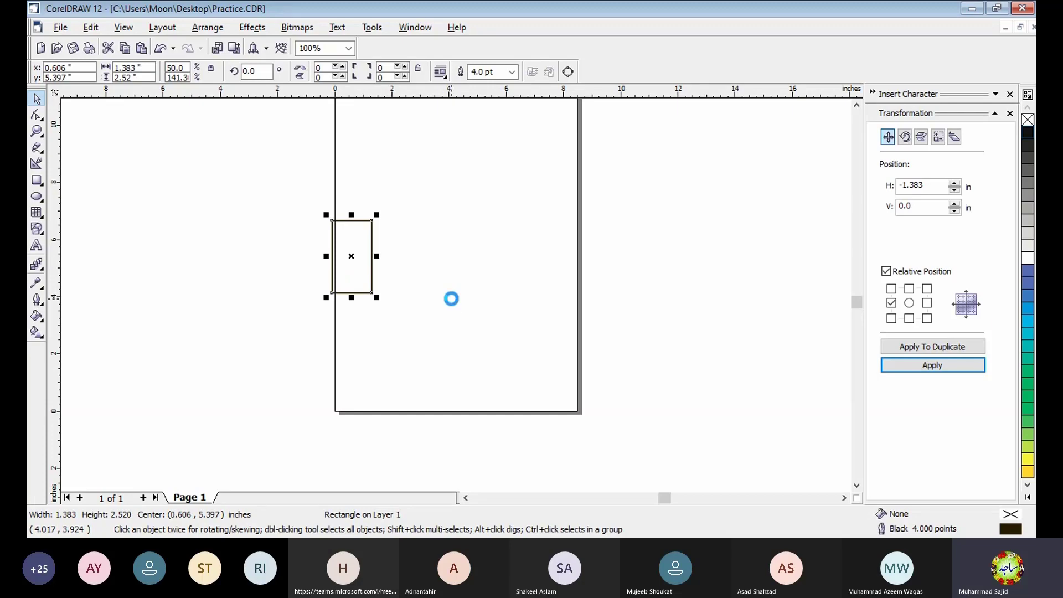
key("Right")
key("Right")
key("Left")
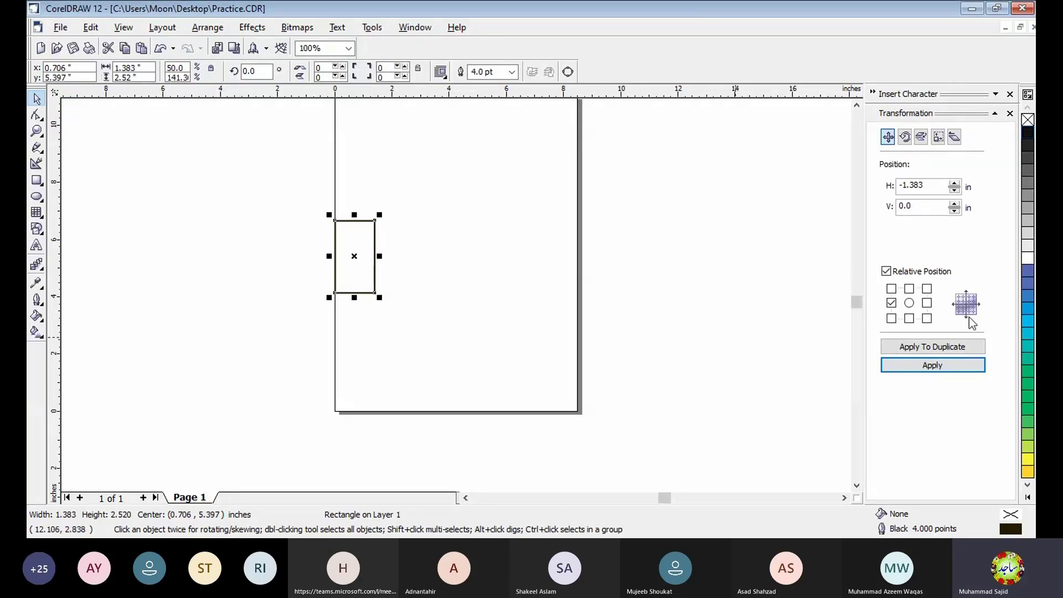
Create a duplicate of the rectangle offset horizontally by 2 inches to the right
left_click(936, 182)
key("shift+Left")
left_click(927, 302)
left_click_drag(922, 185, 898, 185)
type("2")
left_click(939, 349)
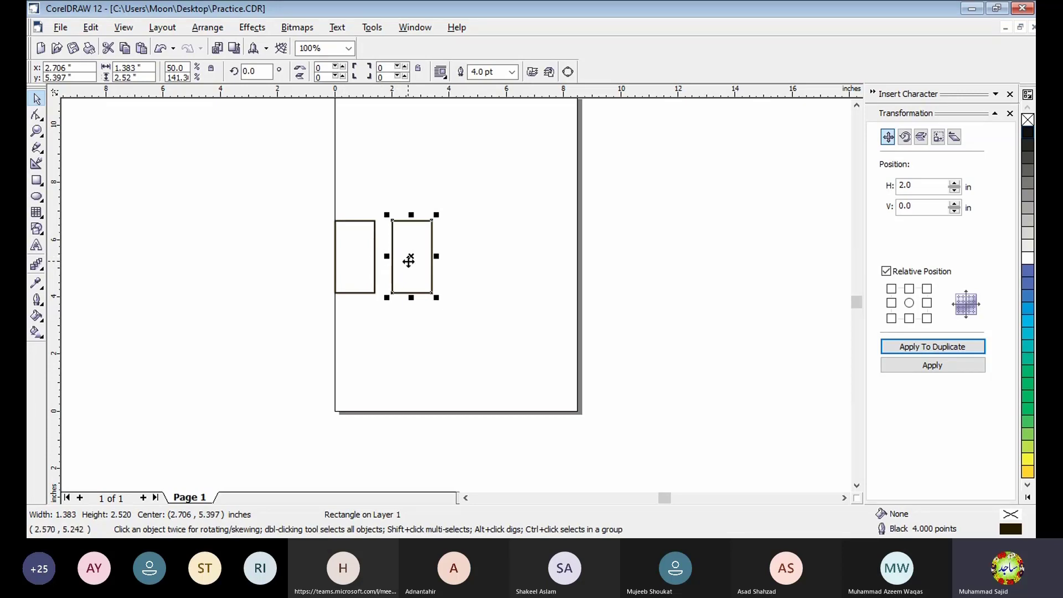
Add four more duplicates to the right, each offset by the rectangle's own width of 1.383 inches so they touch
left_click(927, 303)
left_click(941, 348)
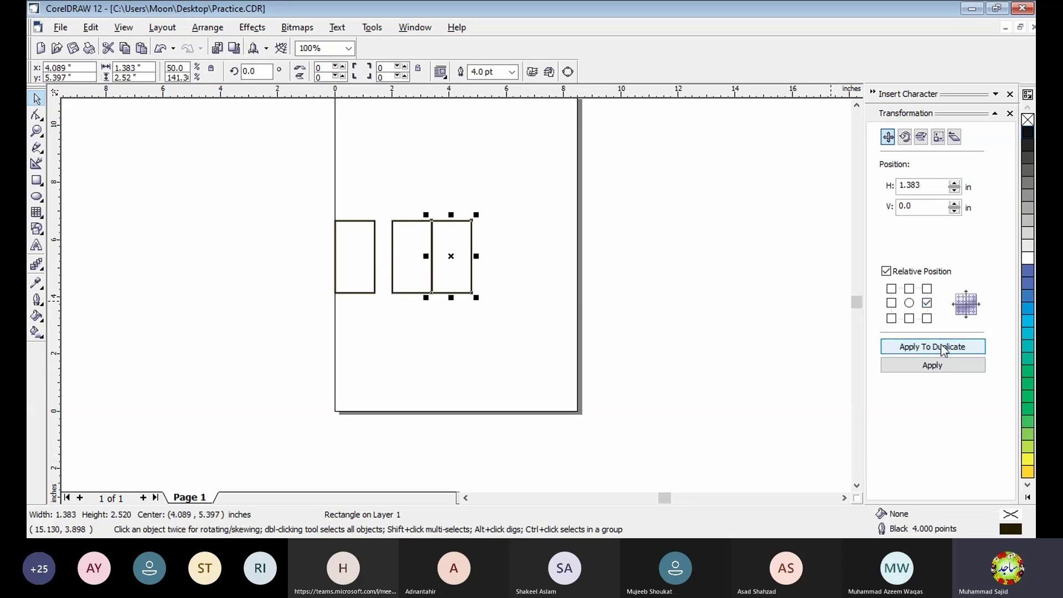
left_click(941, 348)
left_click(941, 348)
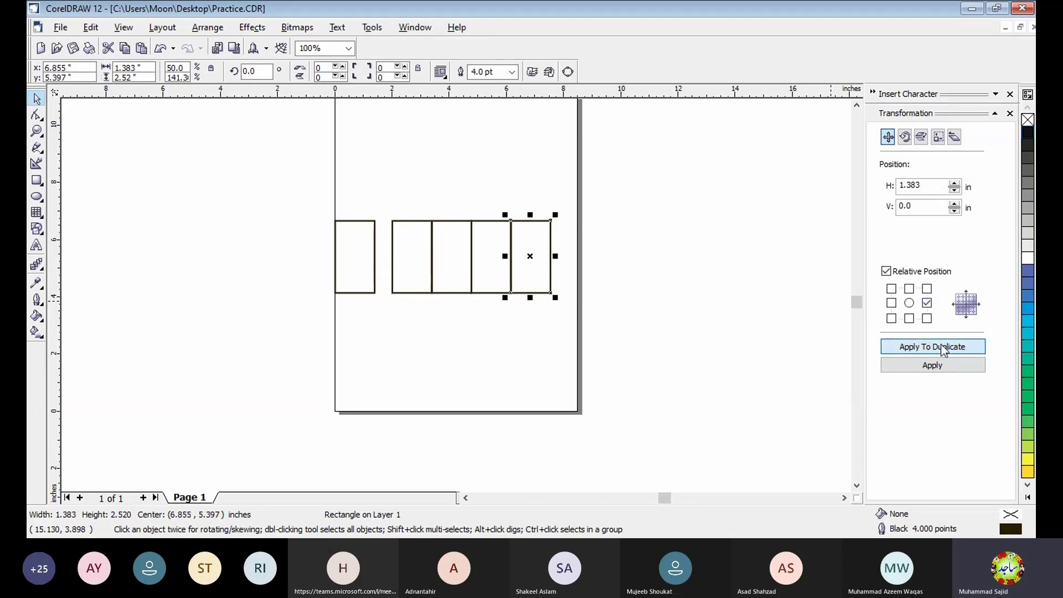
left_click(941, 348)
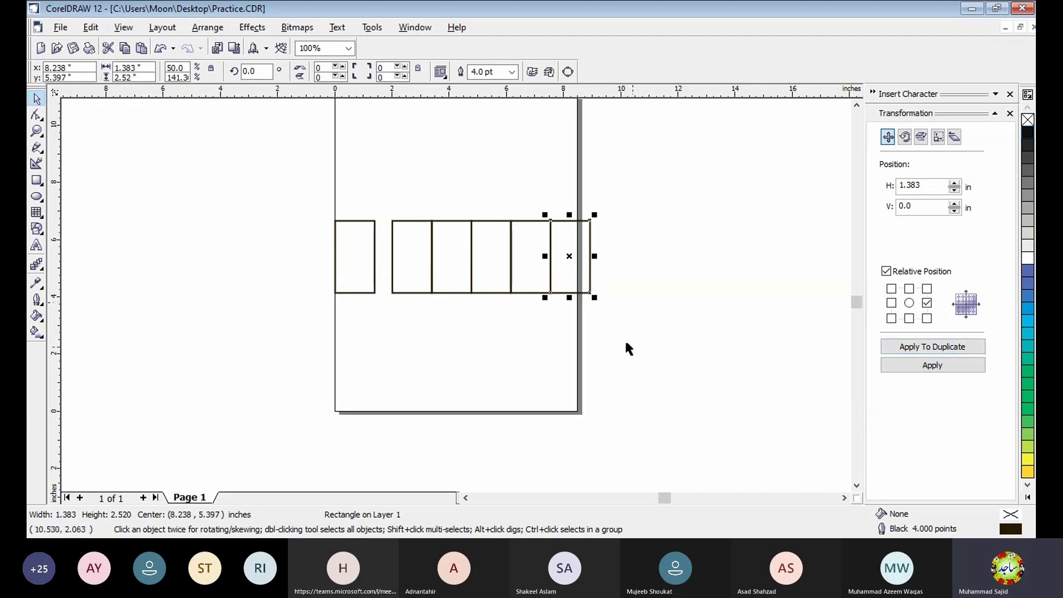
Delete all the duplicated rectangles, keeping only the original at the page's left edge
left_click_drag(586, 310, 391, 187)
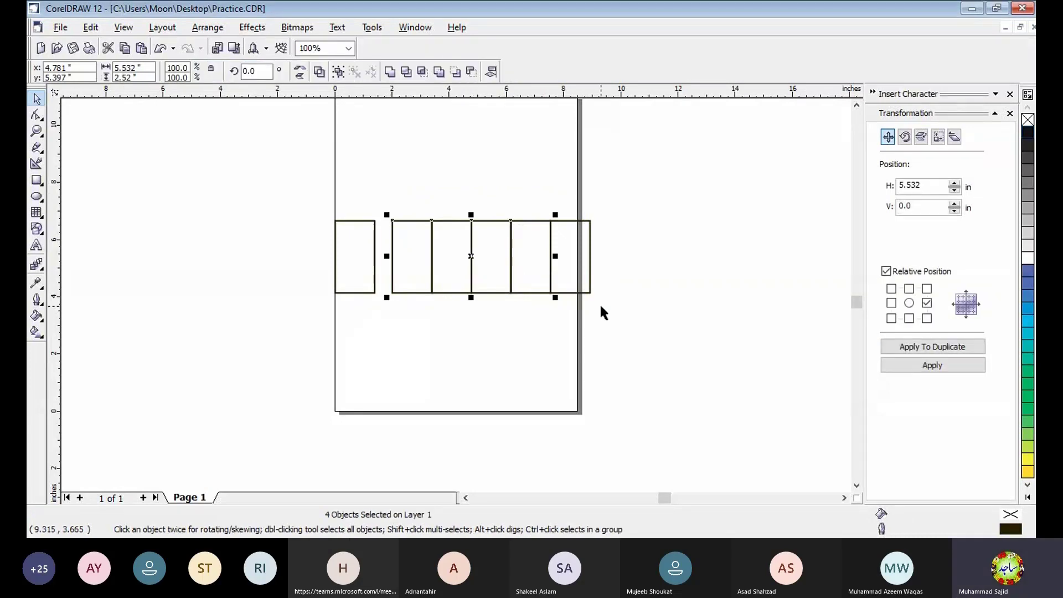
key("Delete")
left_click_drag(589, 287, 532, 211)
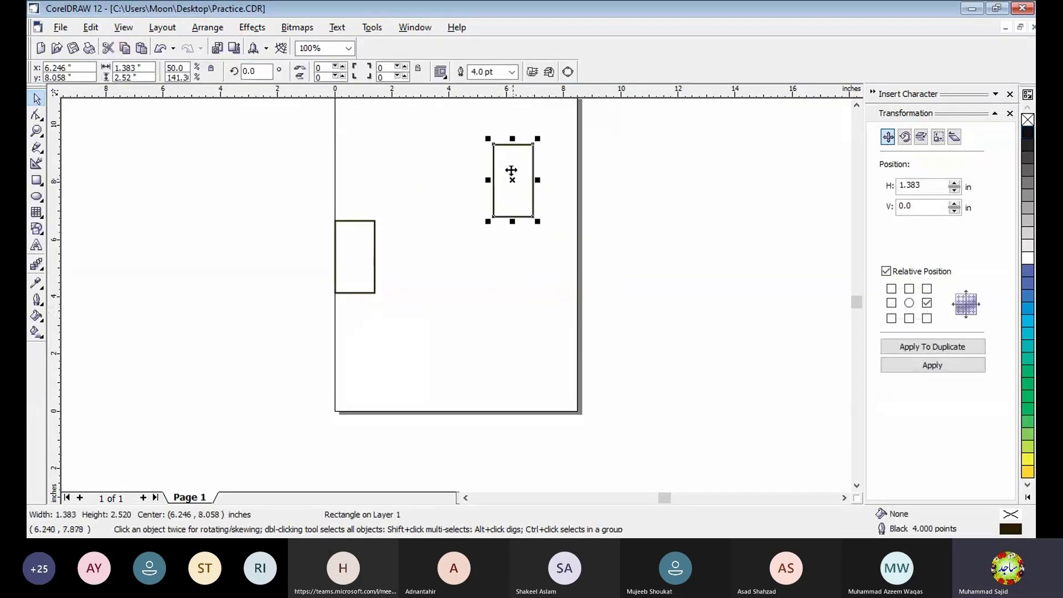
key("Delete")
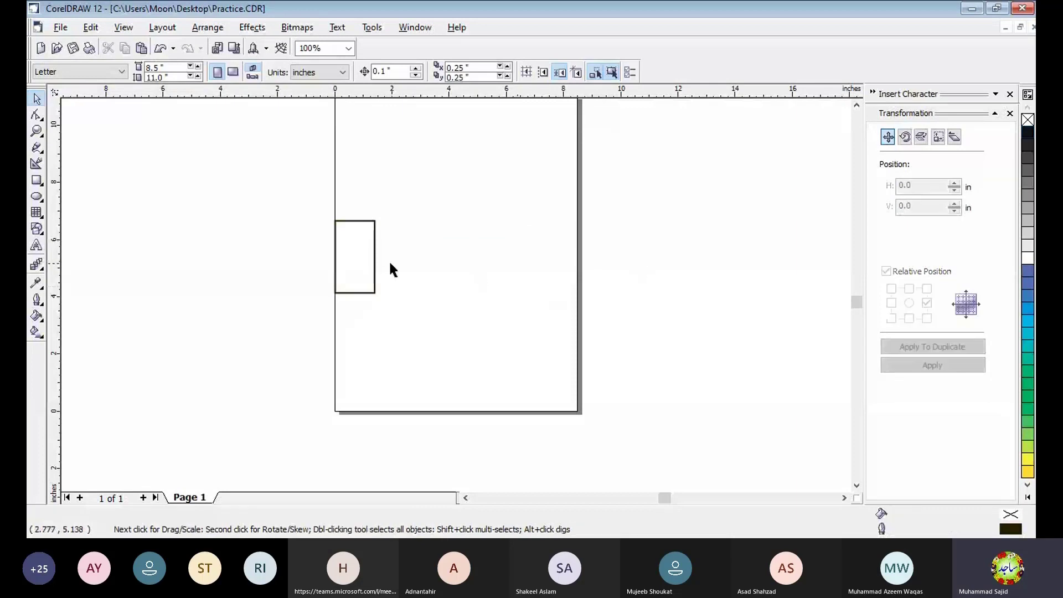
Duplicate the original rectangle with a horizontal offset of 2 inches to the right
left_click(375, 264)
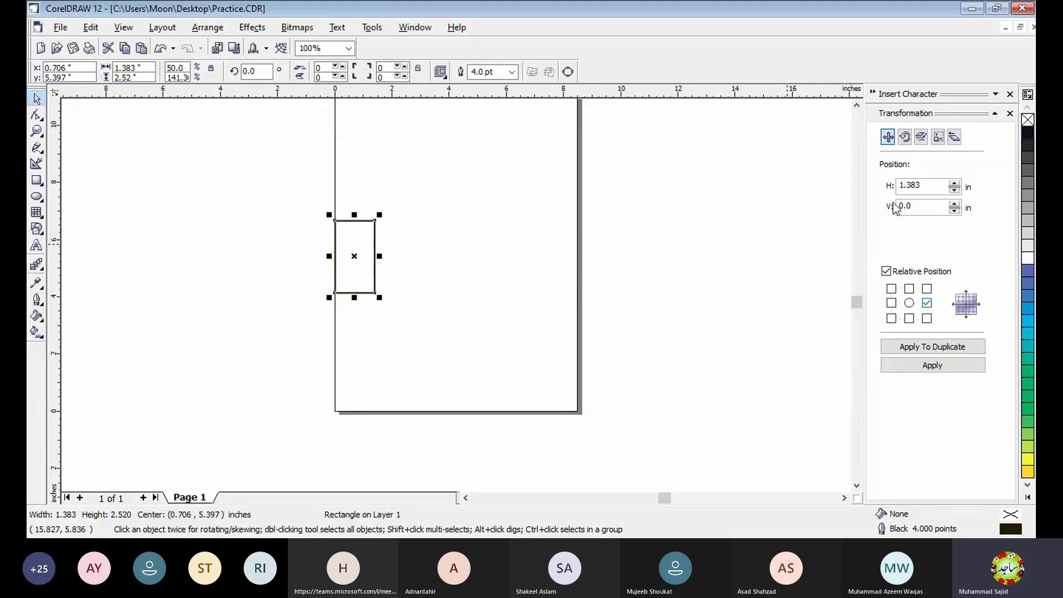
double_click(911, 185)
type("2")
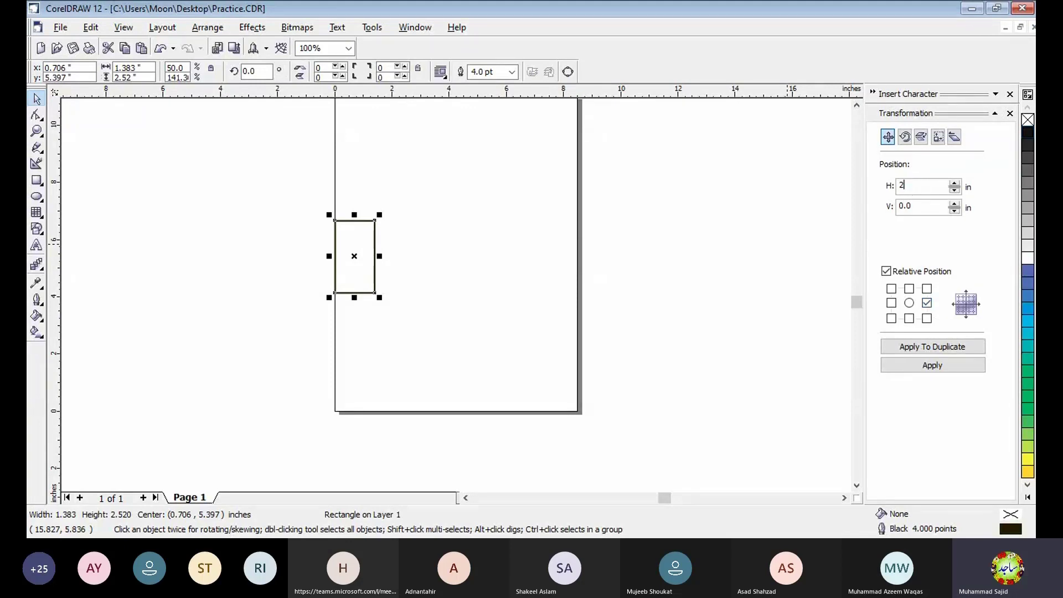
left_click(939, 347)
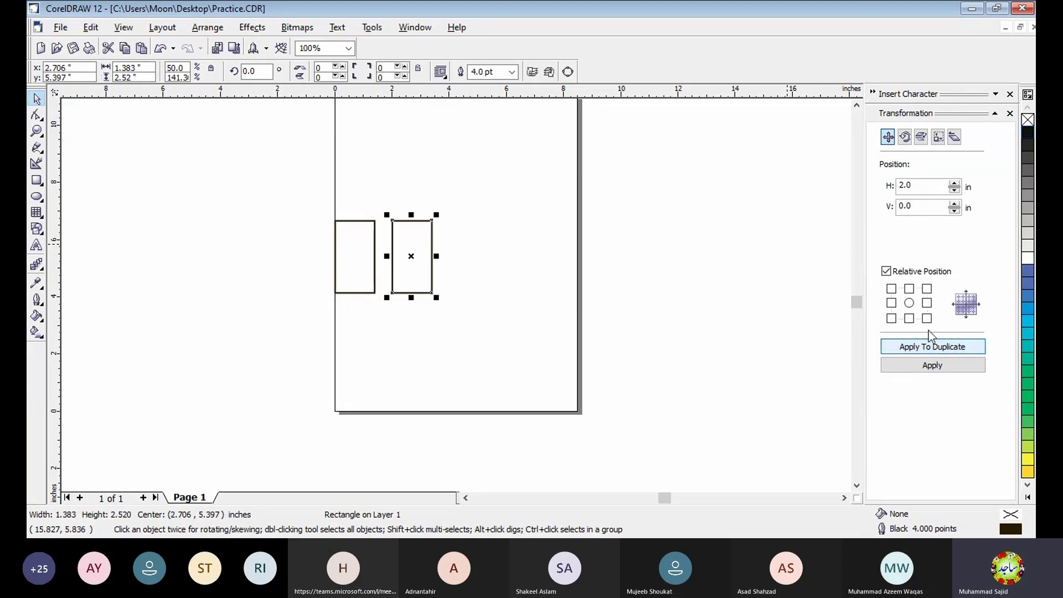
Duplicate the second rectangle with a 2-inch horizontal offset to make a third one in the row
left_click(927, 303)
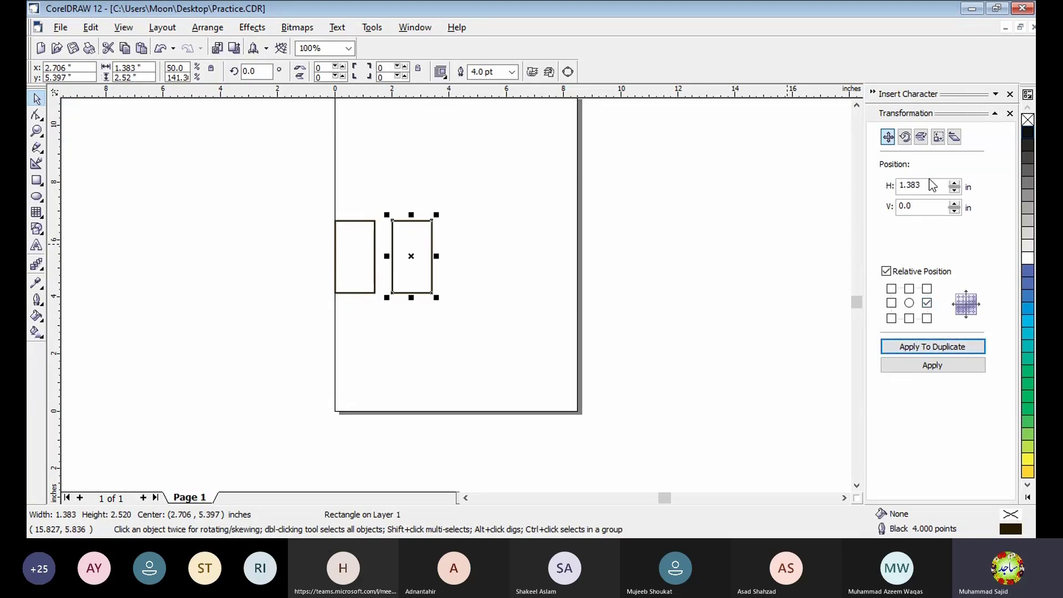
left_click_drag(931, 186, 897, 188)
type("2")
left_click(952, 348)
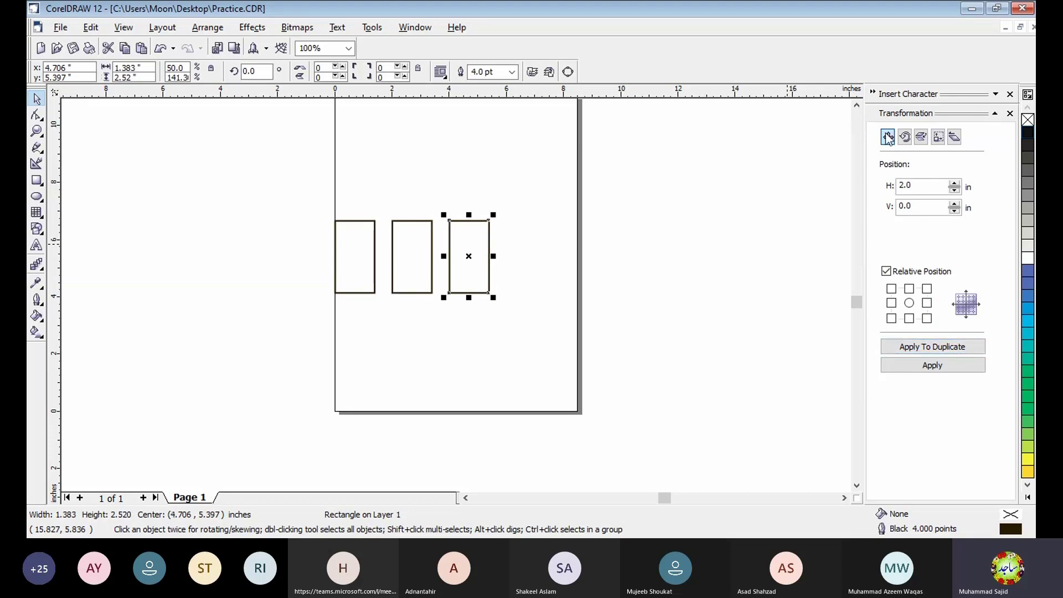
left_click(927, 304)
left_click(948, 348)
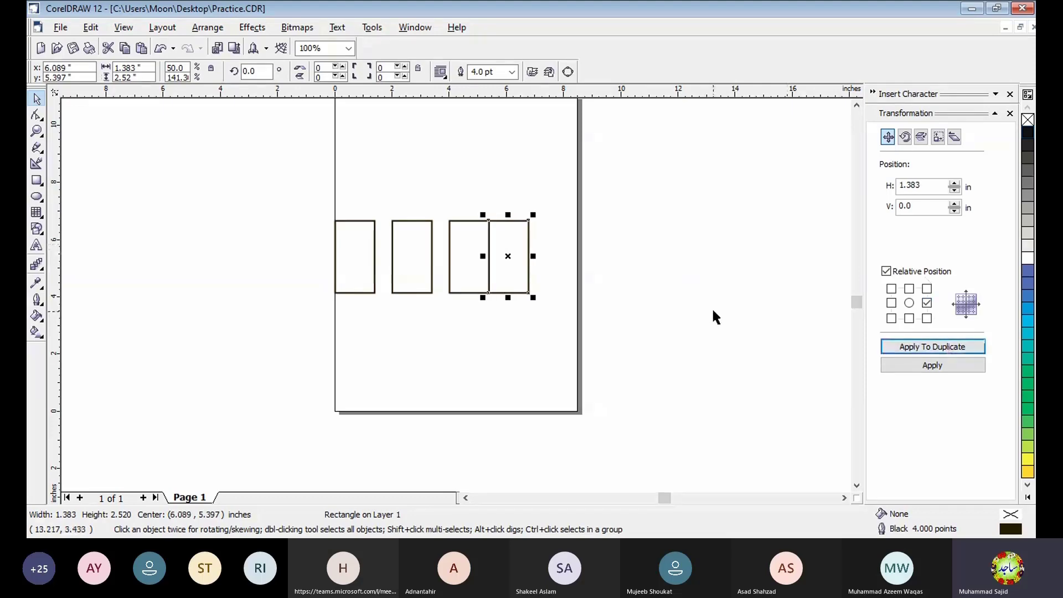
key("Delete")
Duplicate the third rectangle with a 2-inch horizontal offset to complete a row of four evenly spaced rectangles
left_click(475, 258)
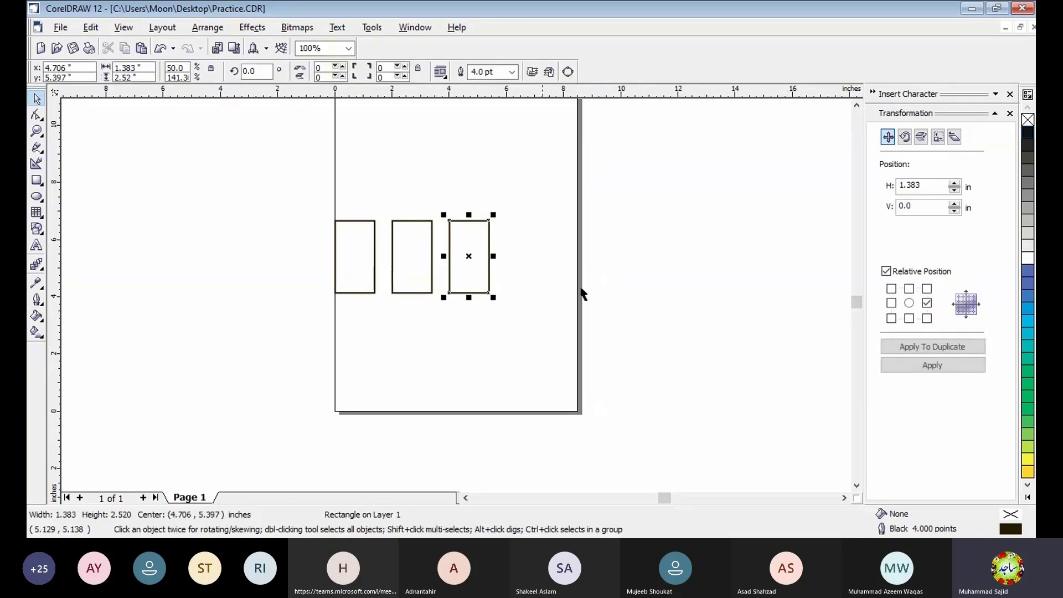
left_click(939, 185)
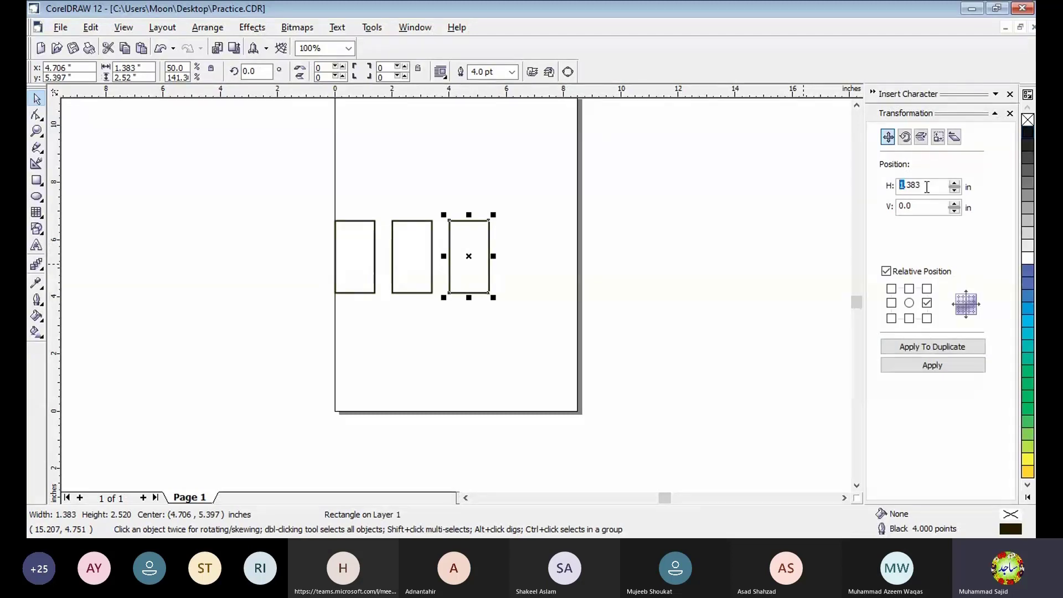
double_click(928, 186)
type("2")
left_click(933, 347)
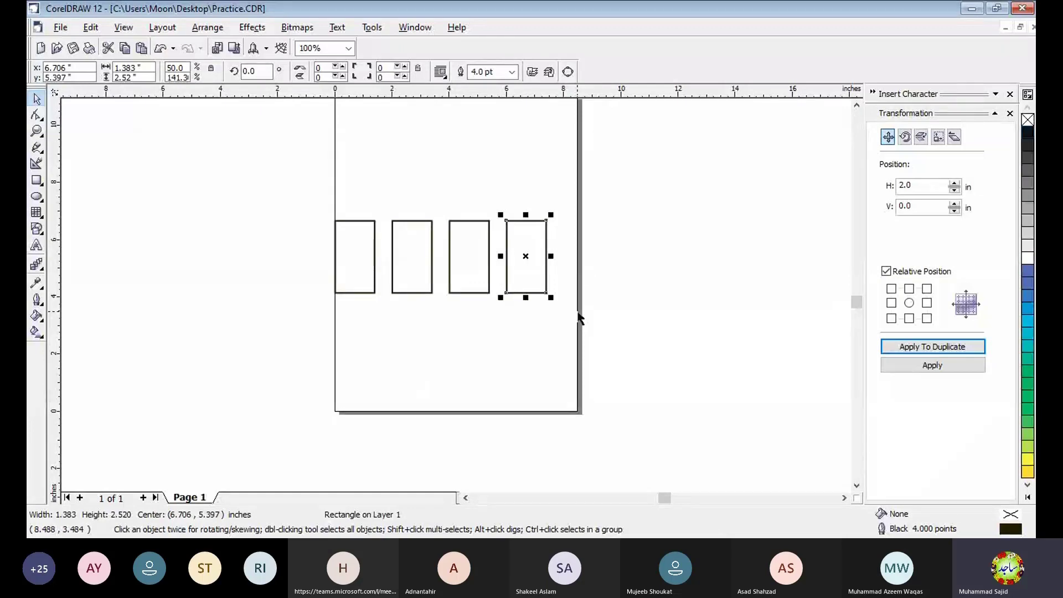
Duplicate the whole row of four rectangles downward with a horizontal offset of 0 and a vertical offset of -3.02 inches
left_click(600, 296)
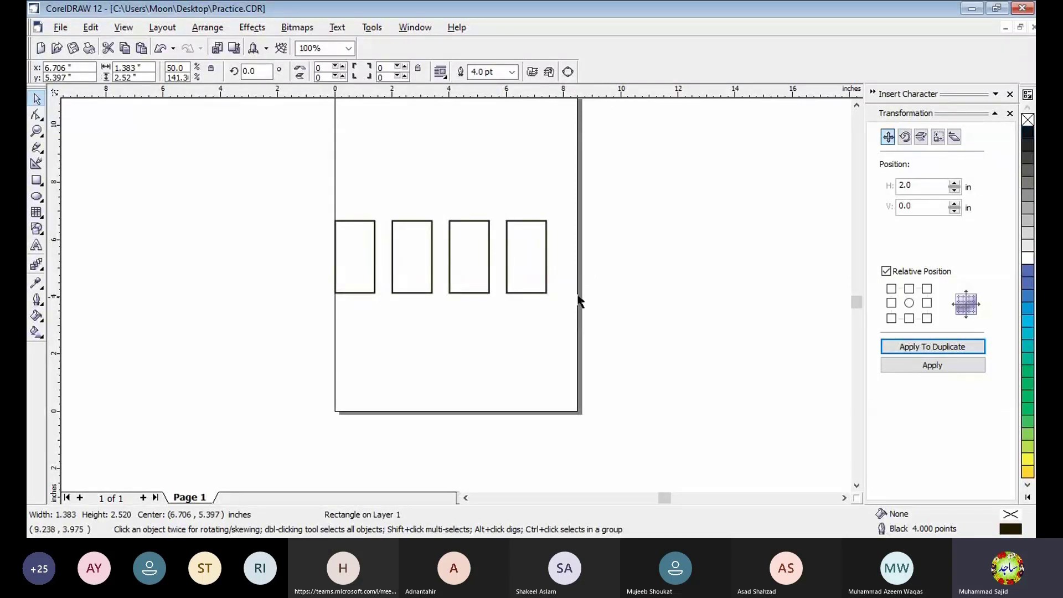
left_click_drag(314, 193, 581, 330)
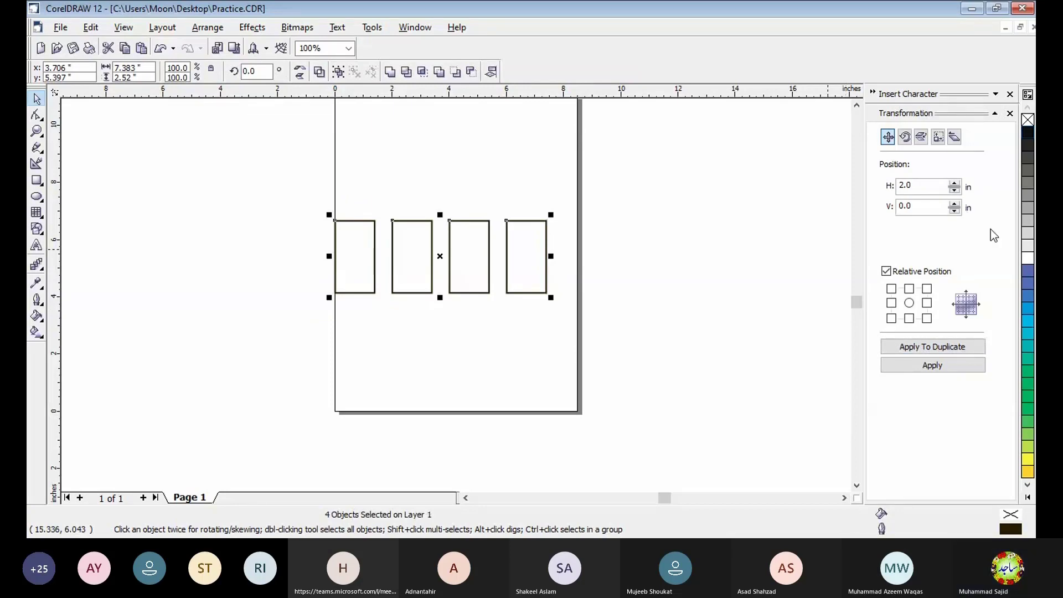
left_click(955, 211)
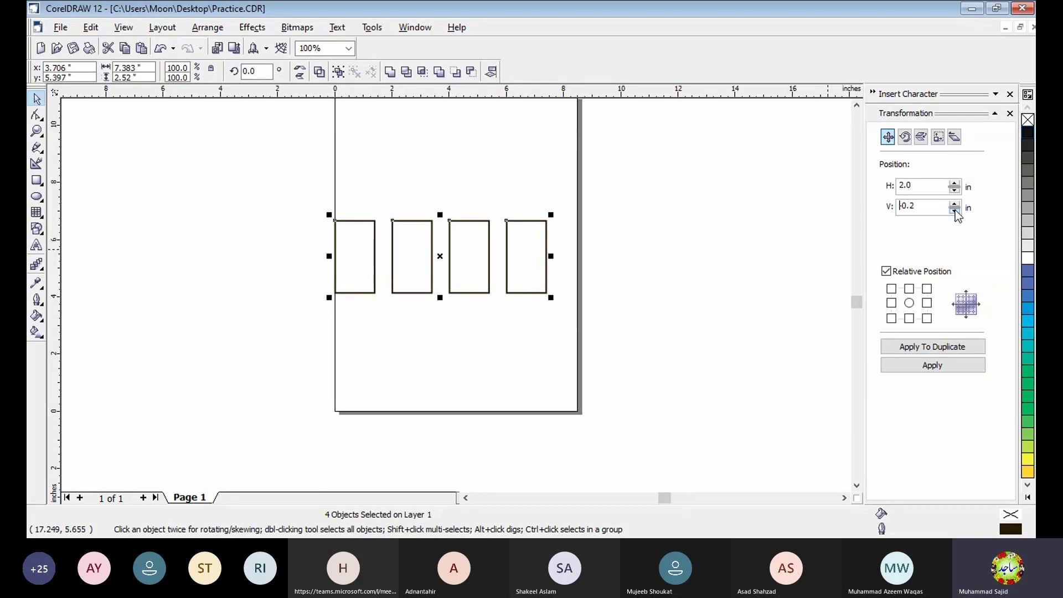
left_click(910, 319)
left_click(955, 211)
left_click(955, 210)
left_click(955, 202)
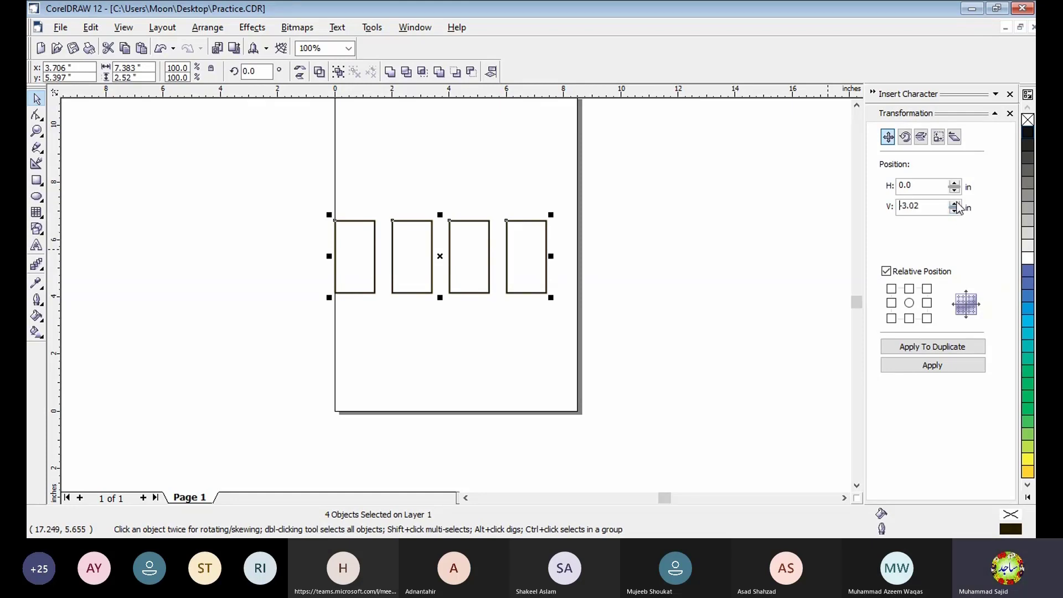
left_click(937, 350)
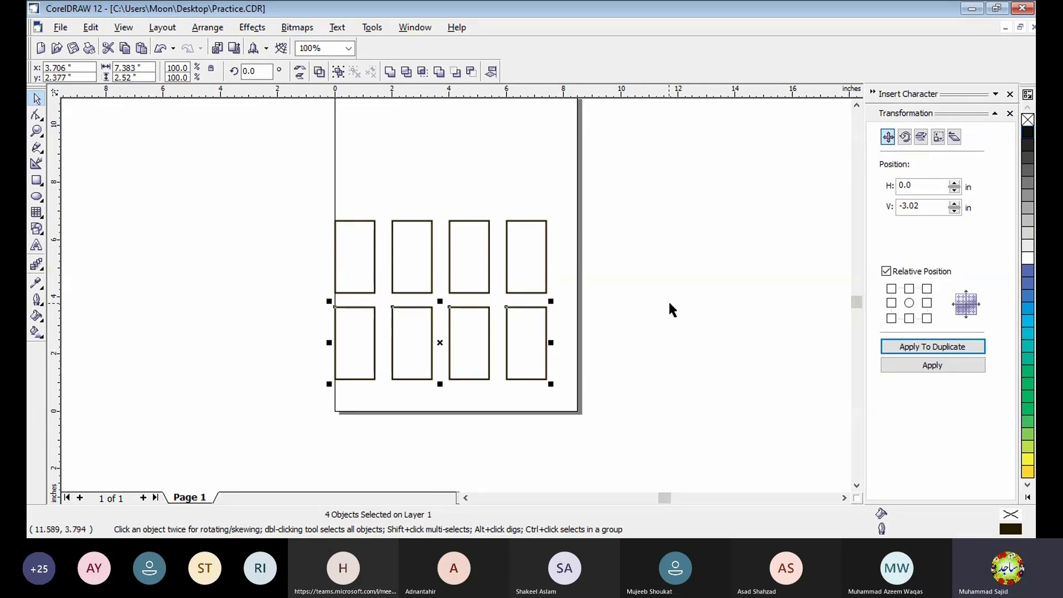
Delete both rows of rectangles from the page and switch the transformation type to Rotation
left_click_drag(296, 197, 605, 416)
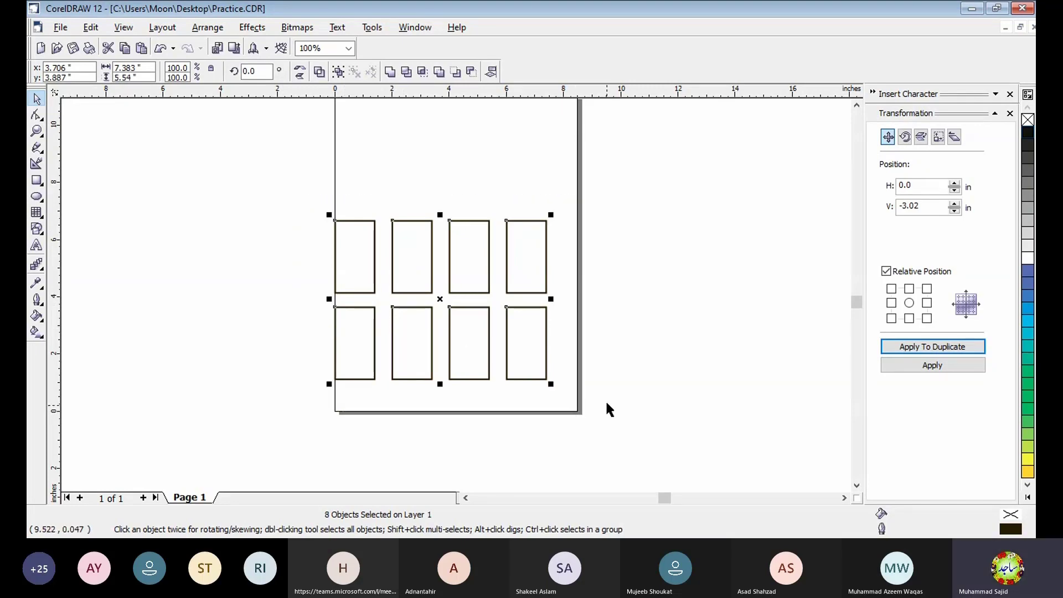
key("Delete")
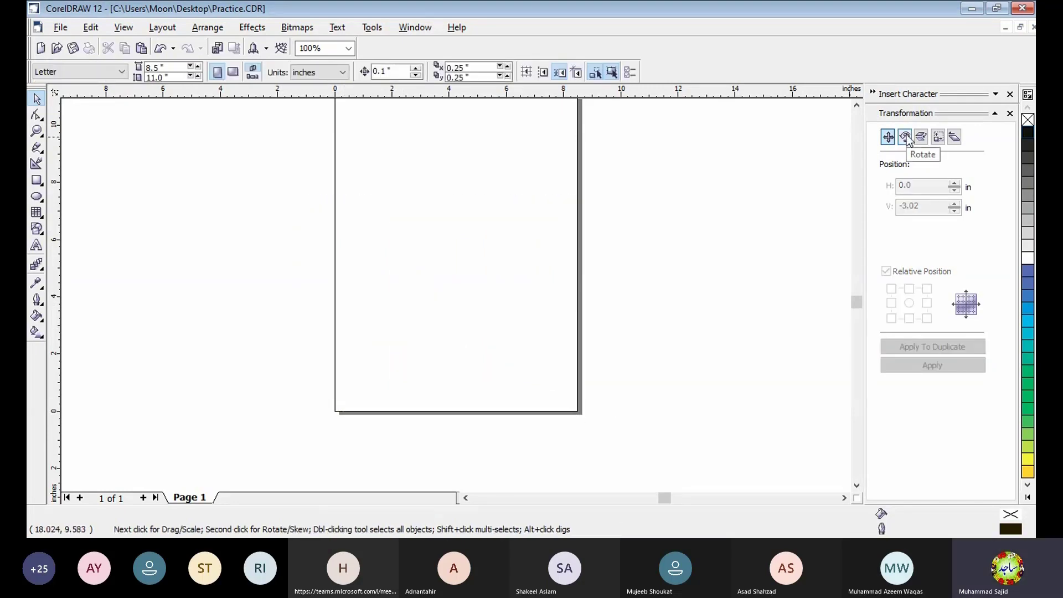
left_click(906, 137)
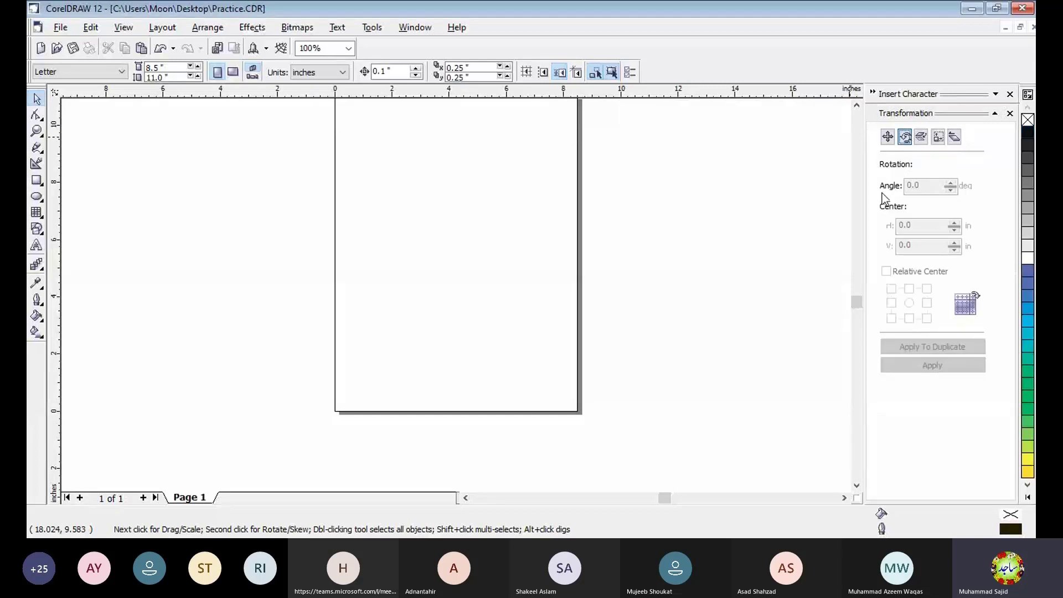
Draw a tall, narrow ellipse about 1.76 by 5.25 inches on the page
left_click(36, 196)
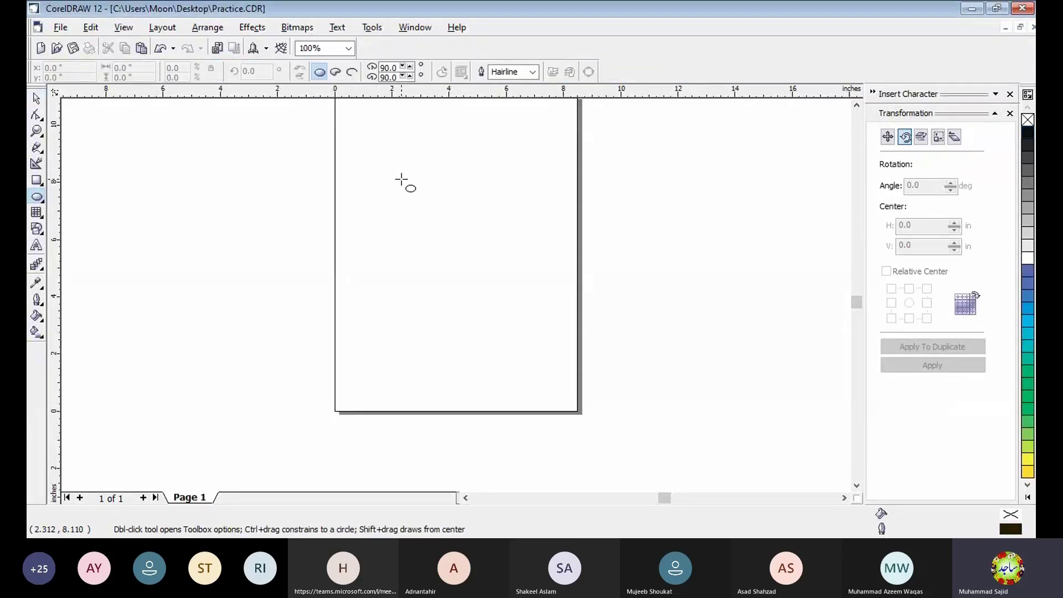
left_click_drag(399, 171, 455, 325)
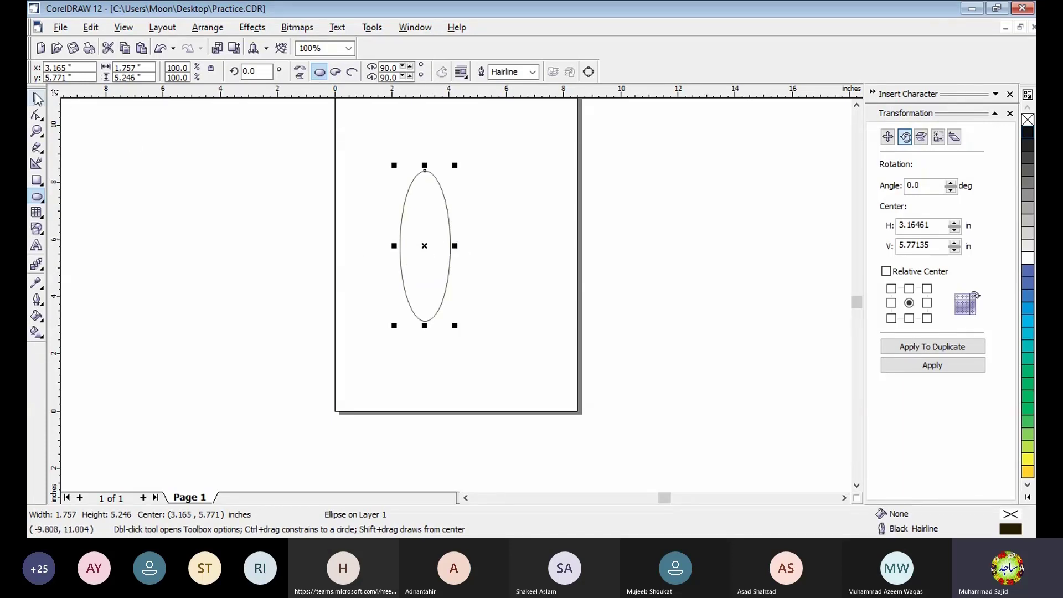
left_click(37, 98)
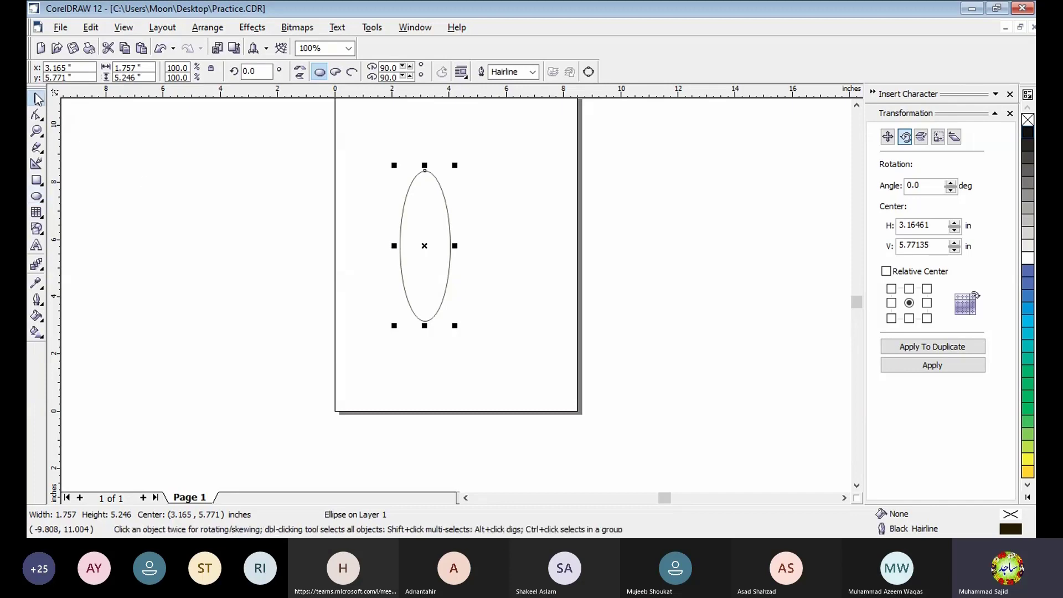
Rotate the ellipse freehand about its center to about 92 degrees, back to about 3 degrees, and over to about 84 degrees
left_click(427, 235)
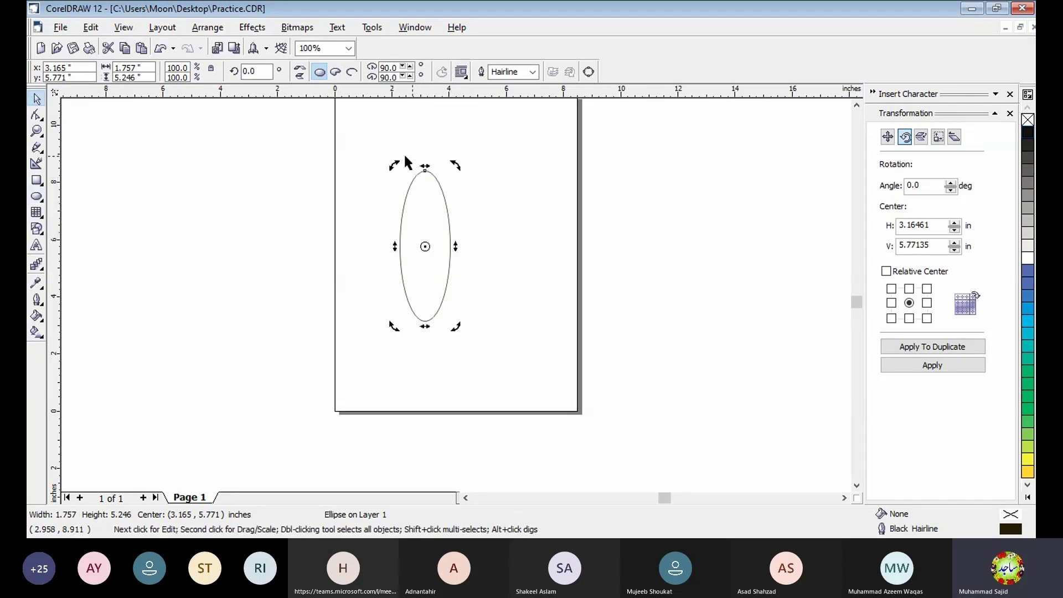
left_click_drag(393, 166, 338, 279)
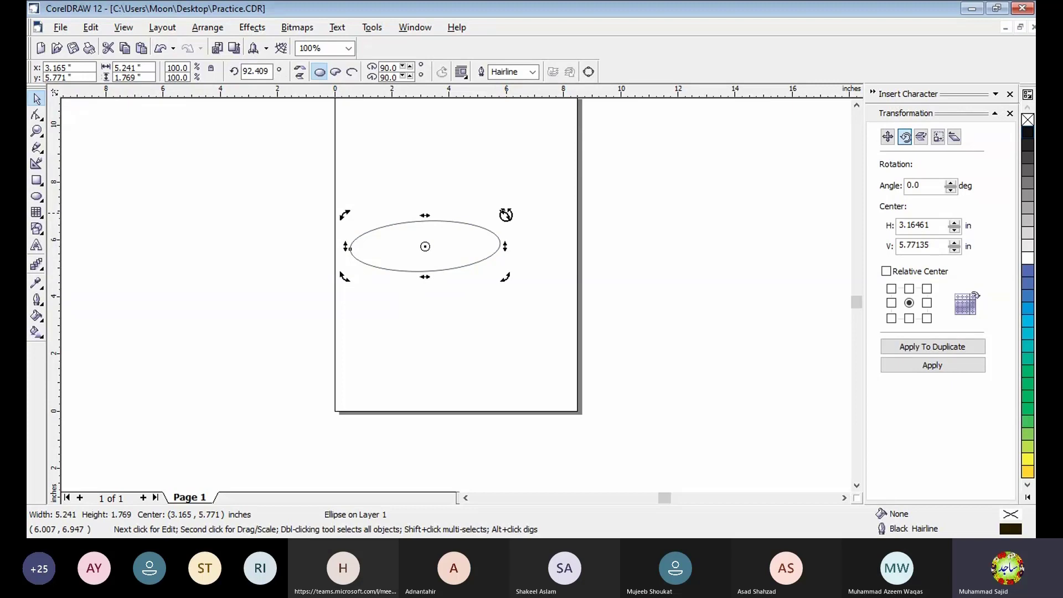
left_click_drag(505, 215, 468, 361)
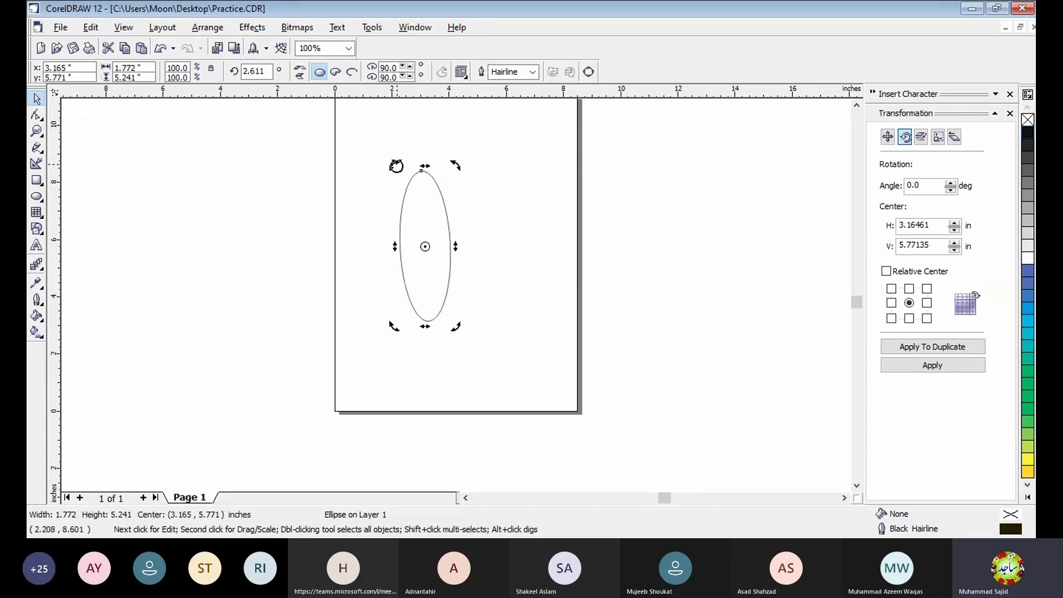
left_click_drag(396, 166, 339, 260)
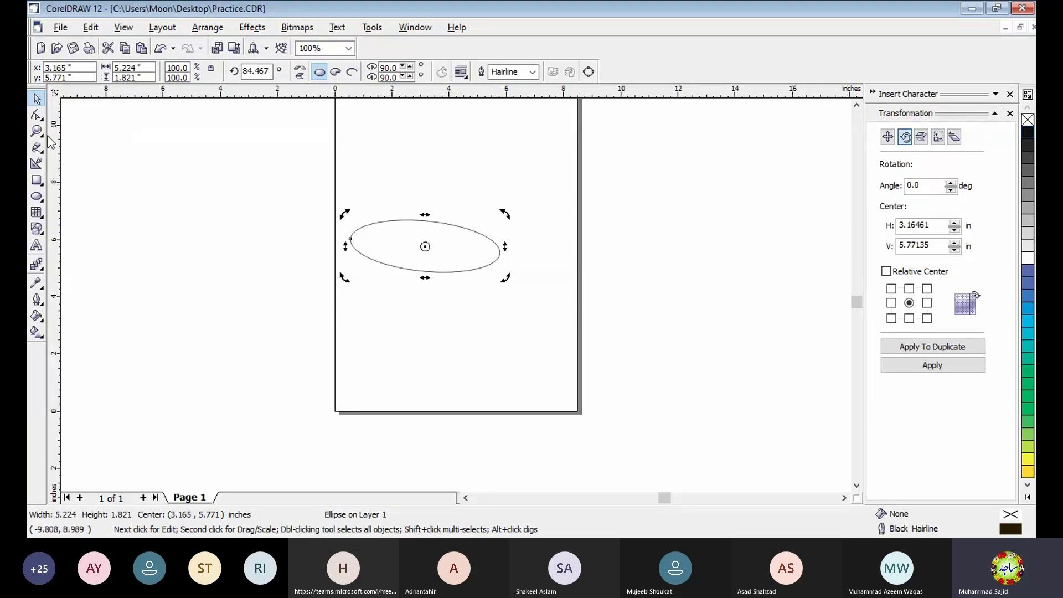
Delete the tilted ellipse and draw a new upright one about 1.78 by 5.35 inches
left_click(388, 245)
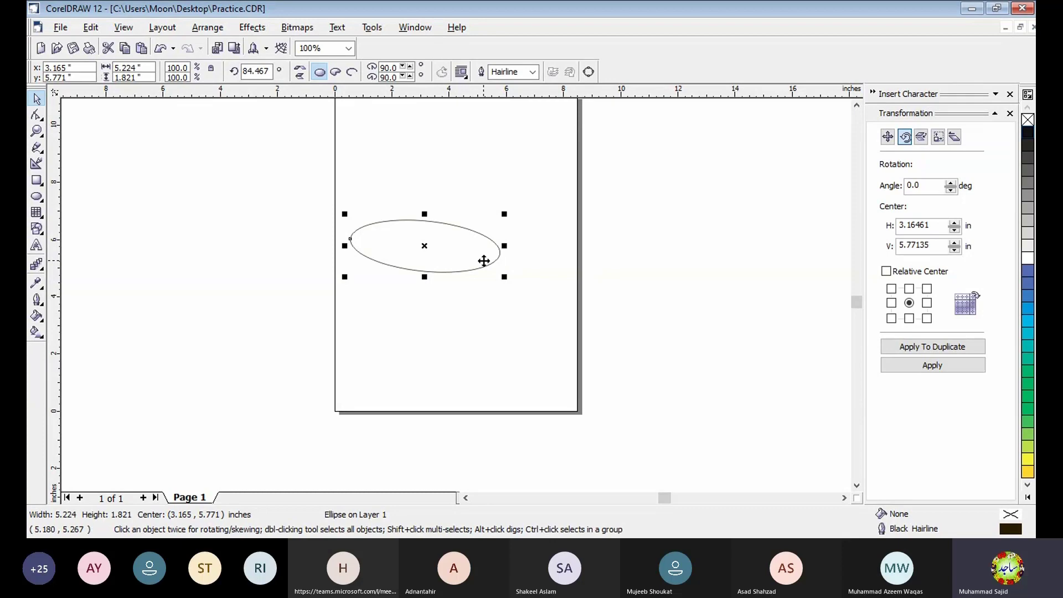
key("Delete")
key("F7")
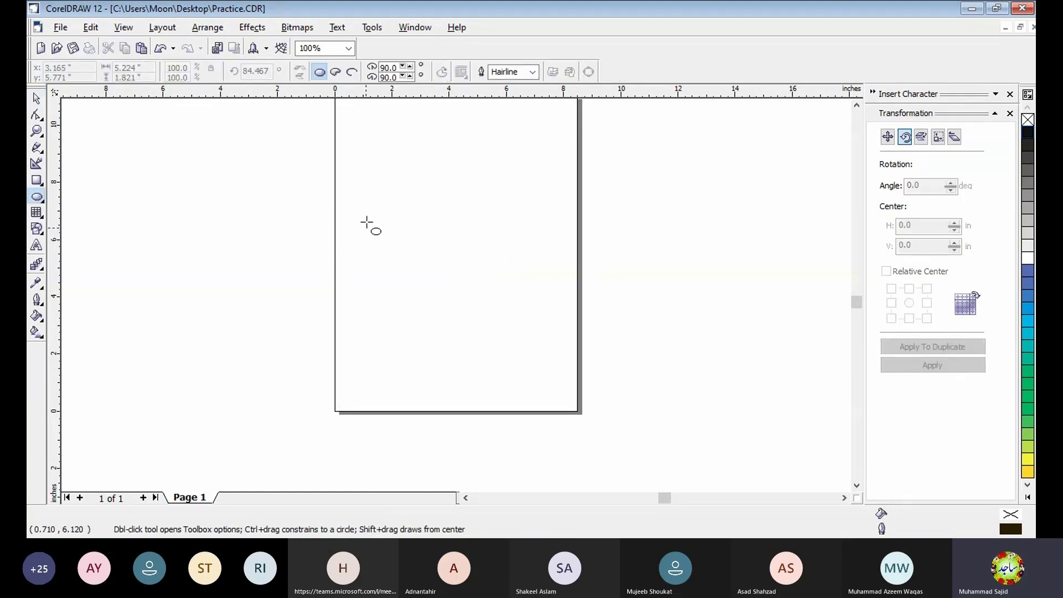
left_click_drag(382, 175, 443, 338)
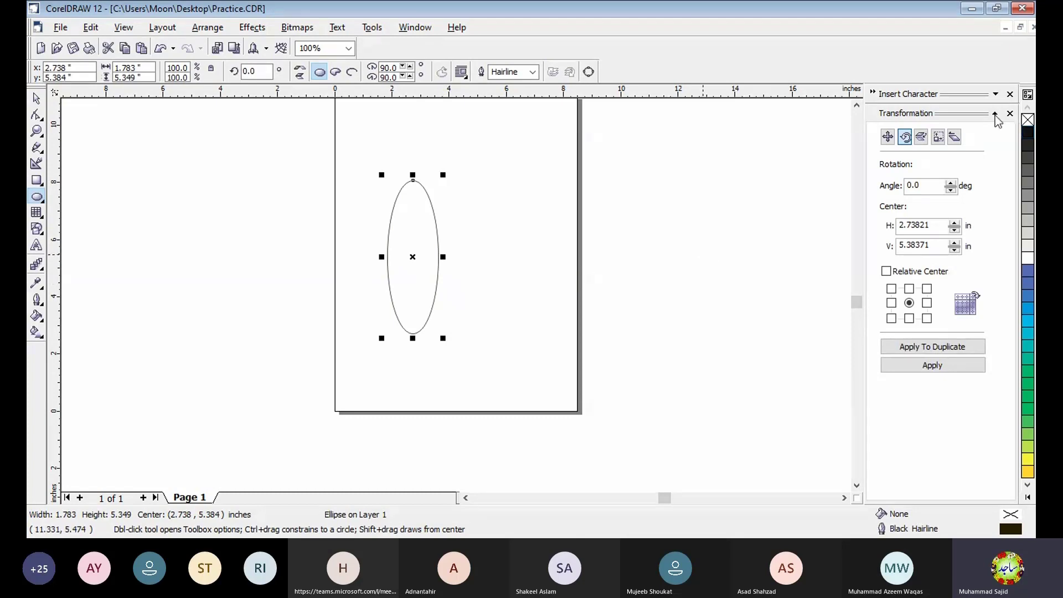
Duplicate the ellipse repeatedly around its center at a 5-degree rotation angle until the last copy reaches 175 degrees, closing the circular pattern
left_click(908, 141)
left_click(951, 183)
left_click(951, 190)
left_click(907, 186)
left_click(937, 348)
left_click(936, 348)
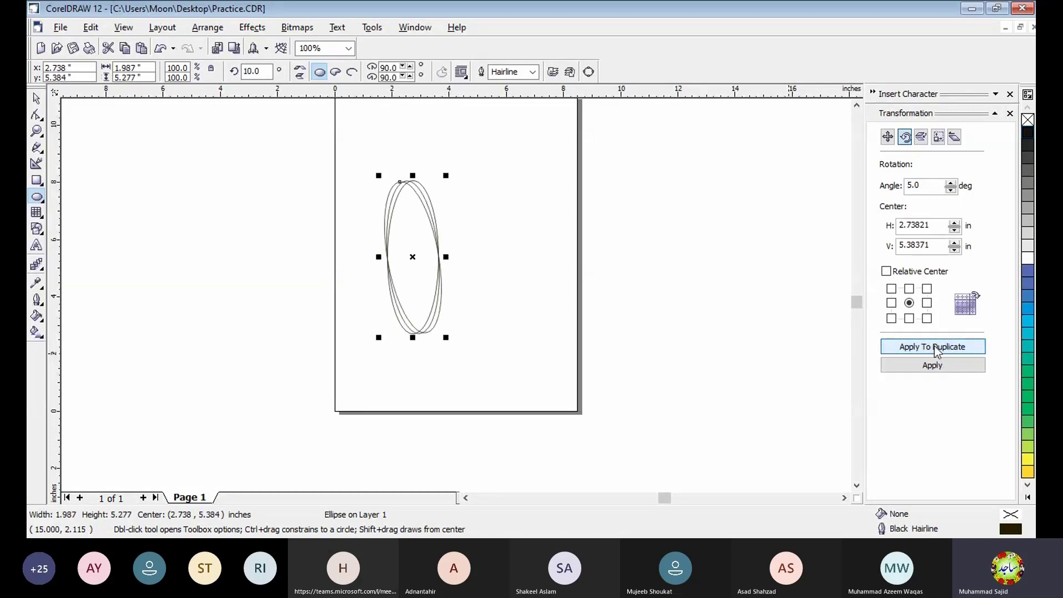
left_click(937, 348)
left_click(936, 347)
left_click(937, 348)
left_click(937, 348)
left_click(936, 348)
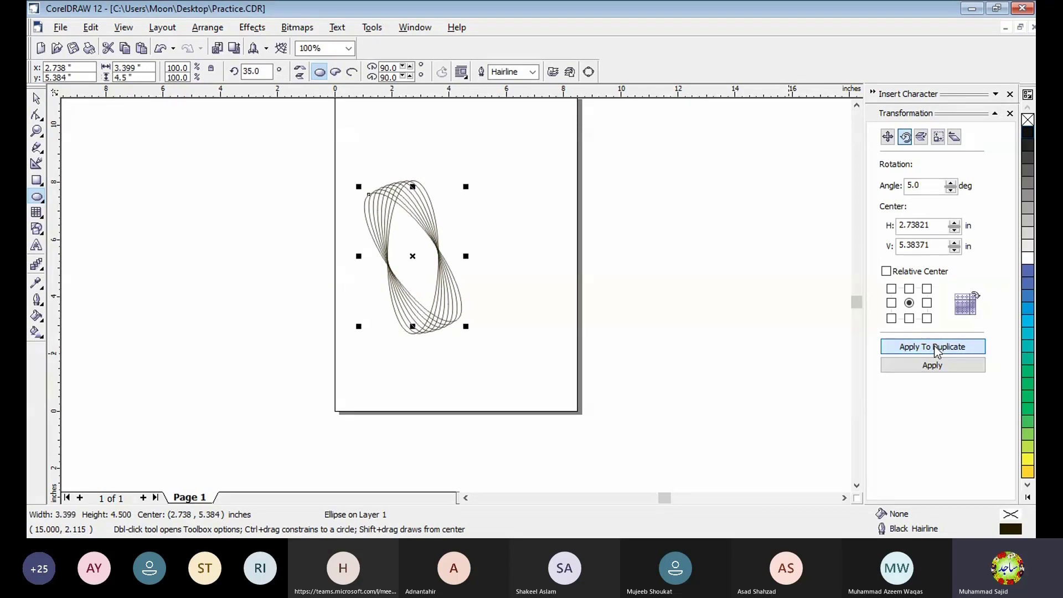
left_click(937, 347)
left_click(937, 348)
left_click(936, 347)
left_click(937, 348)
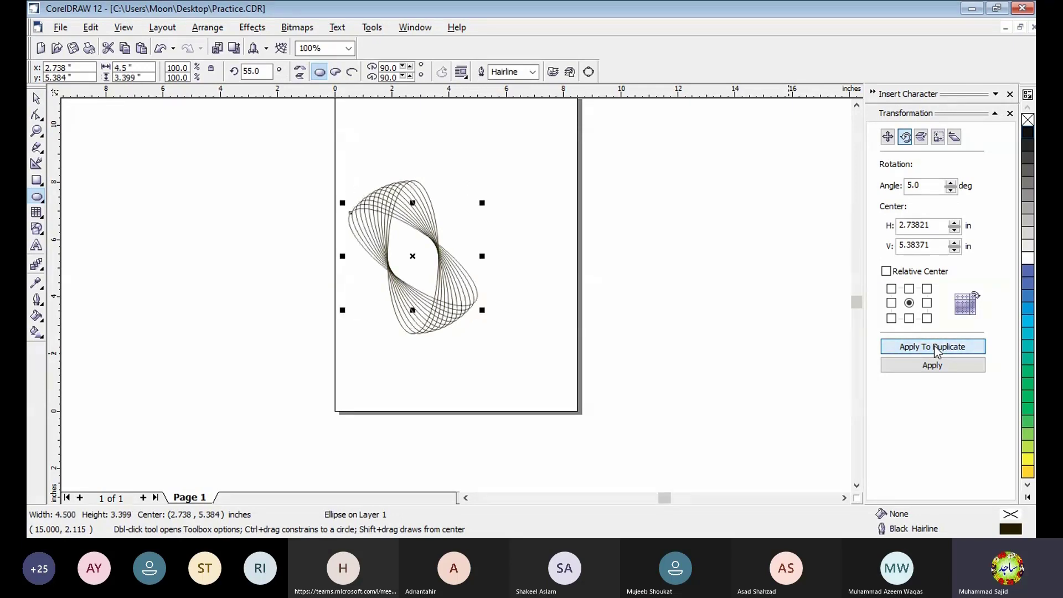
left_click(934, 346)
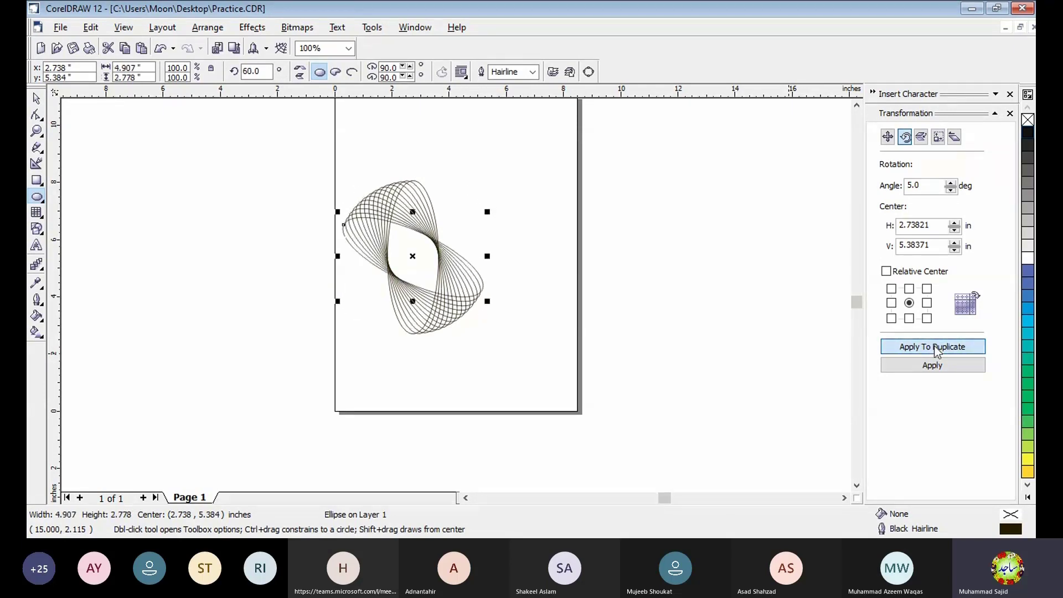
left_click(935, 347)
left_click(935, 346)
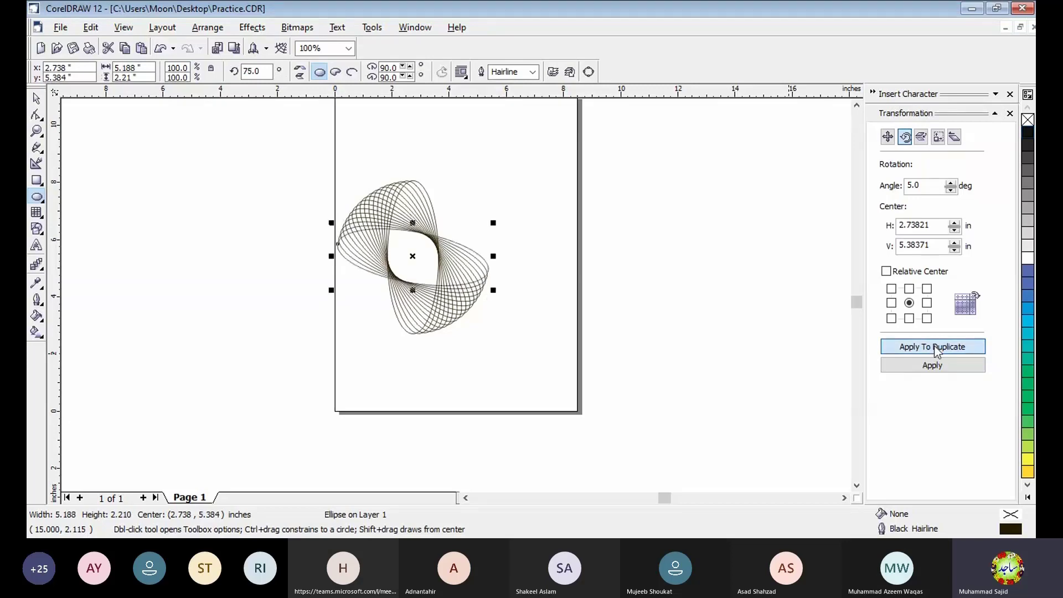
left_click(935, 347)
left_click(936, 348)
left_click(936, 349)
left_click(935, 347)
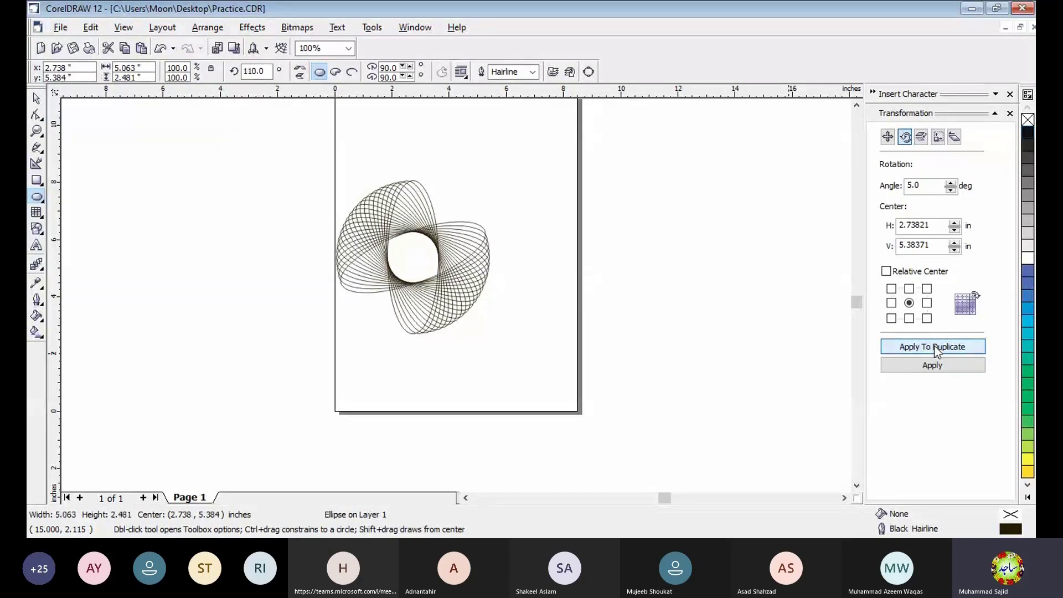
left_click(935, 348)
left_click(935, 348)
left_click(935, 347)
left_click(935, 346)
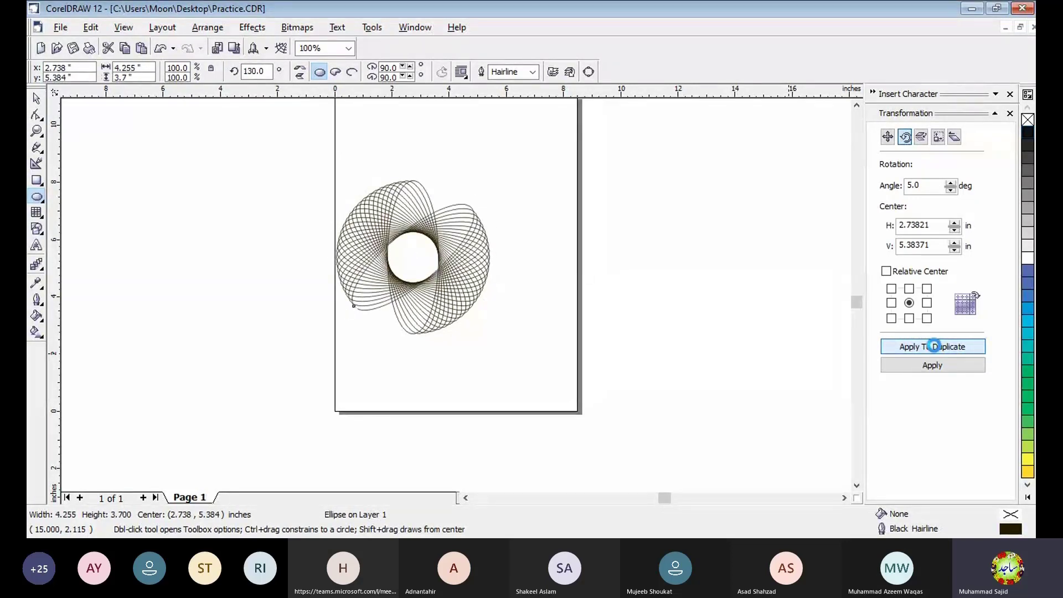
left_click(935, 346)
left_click(935, 347)
left_click(935, 347)
left_click(935, 347)
left_click(935, 348)
left_click(936, 349)
left_click(937, 350)
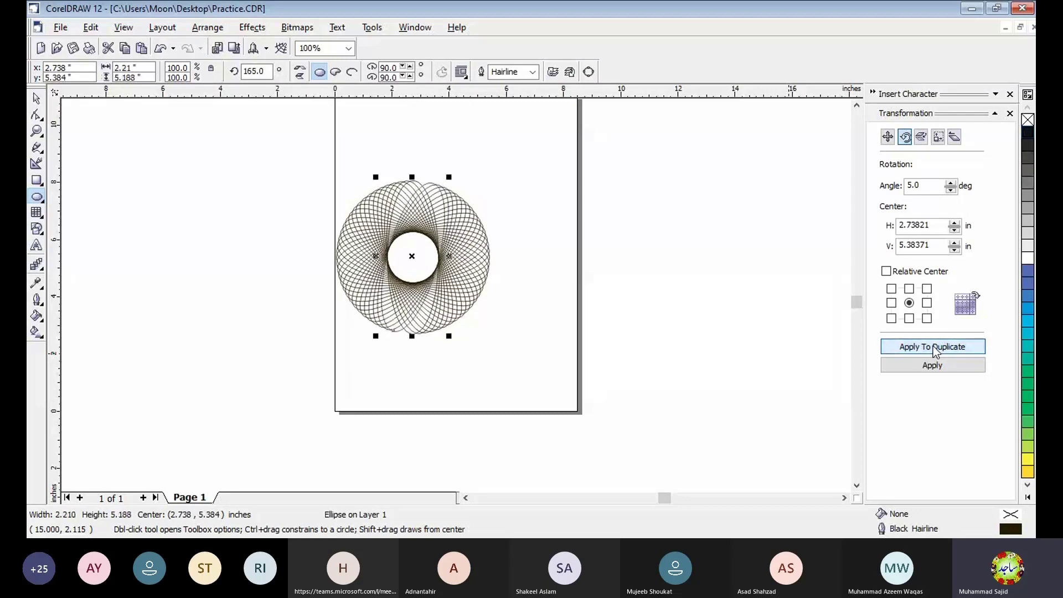
left_click(936, 350)
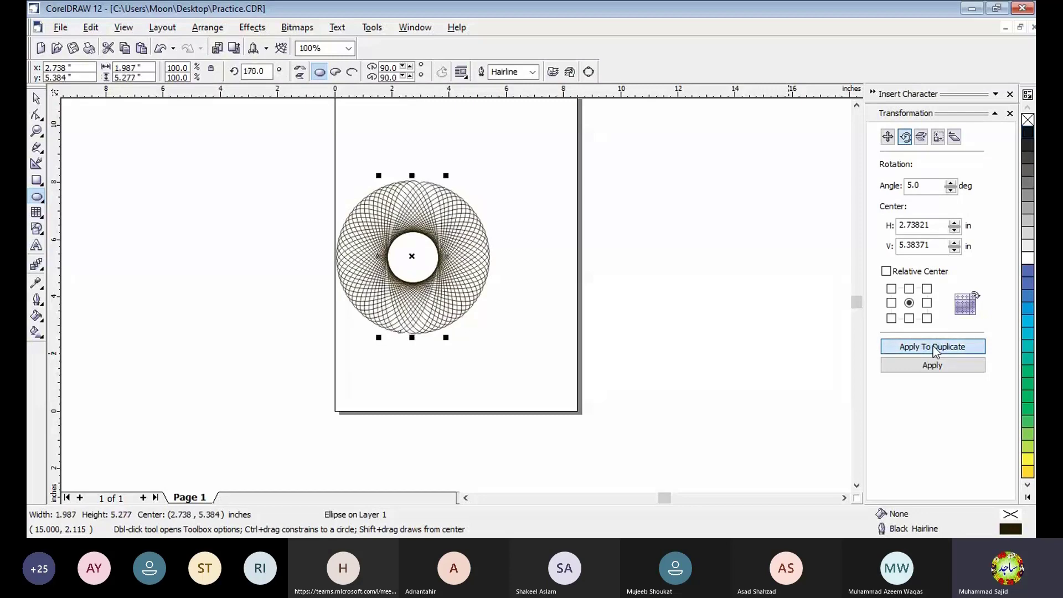
left_click(936, 350)
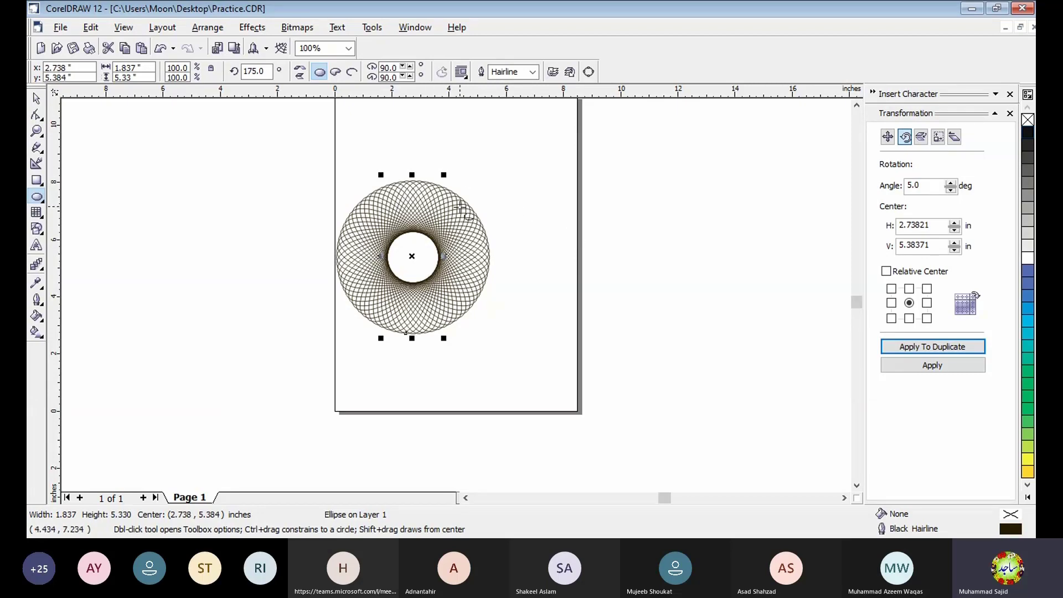
Select all the rotated ellipses together and fill them with blue
key("space")
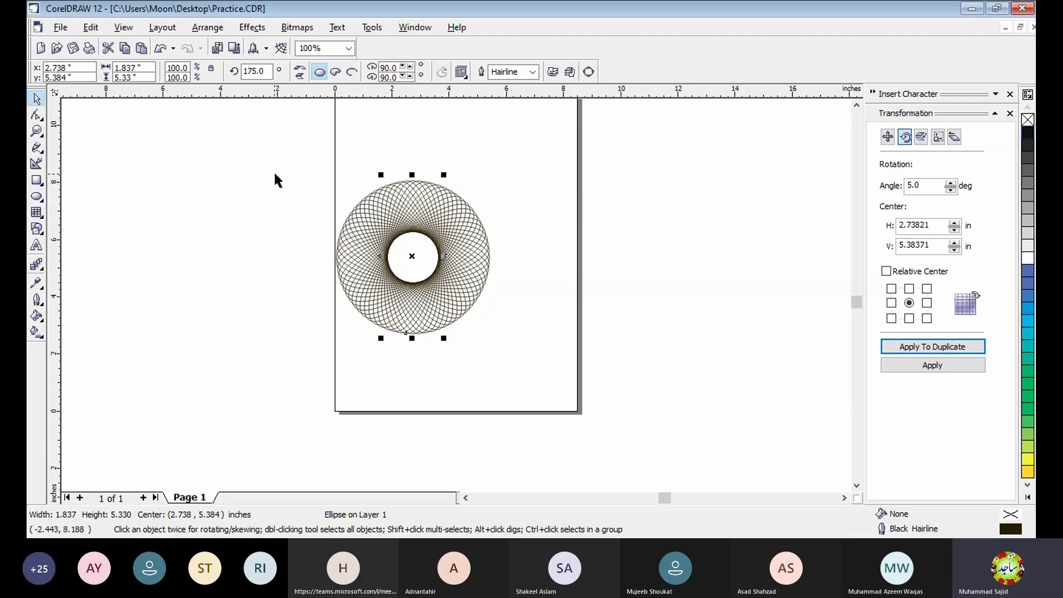
left_click(307, 174)
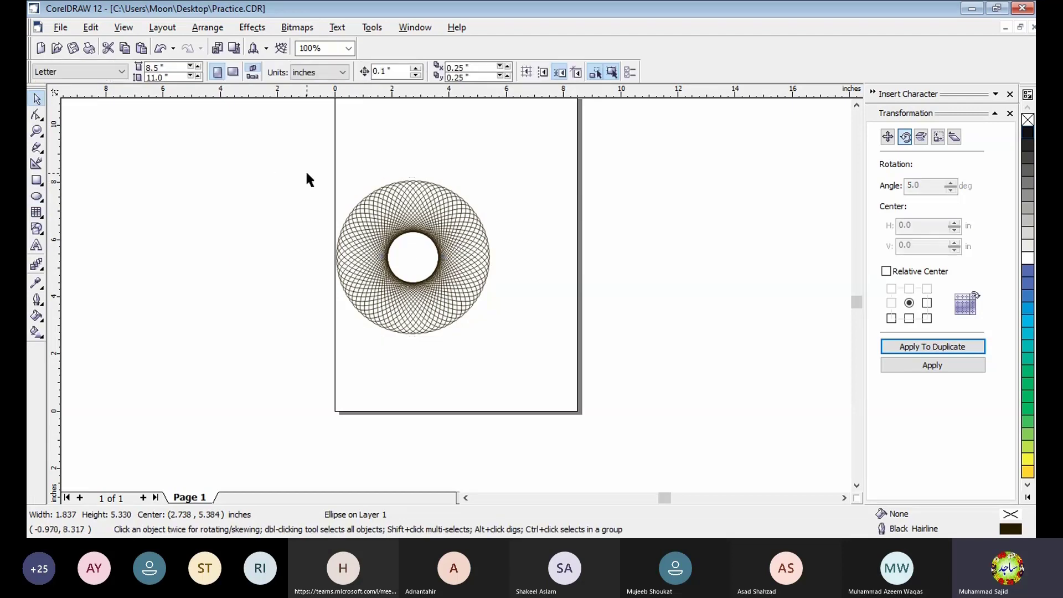
left_click_drag(306, 155, 535, 367)
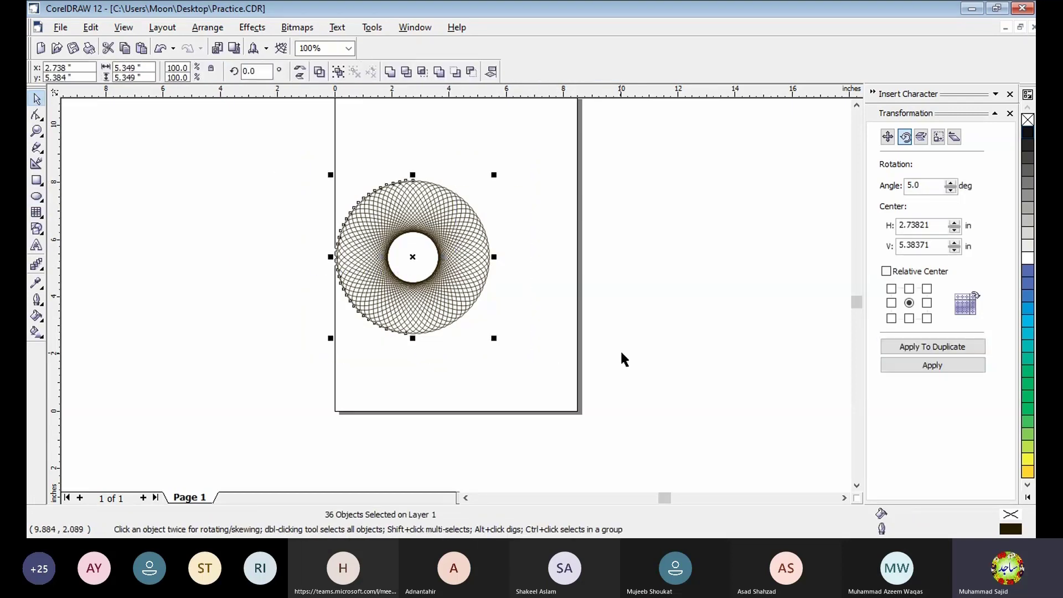
left_click(1028, 271)
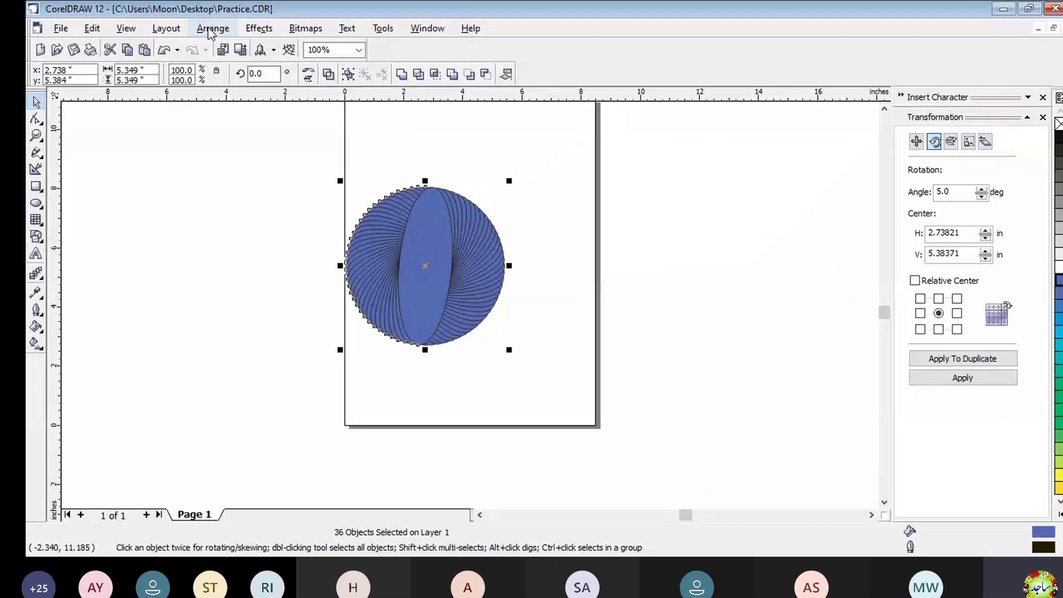
Combine the selected blue ellipses into a single object and deselect it
left_click(211, 30)
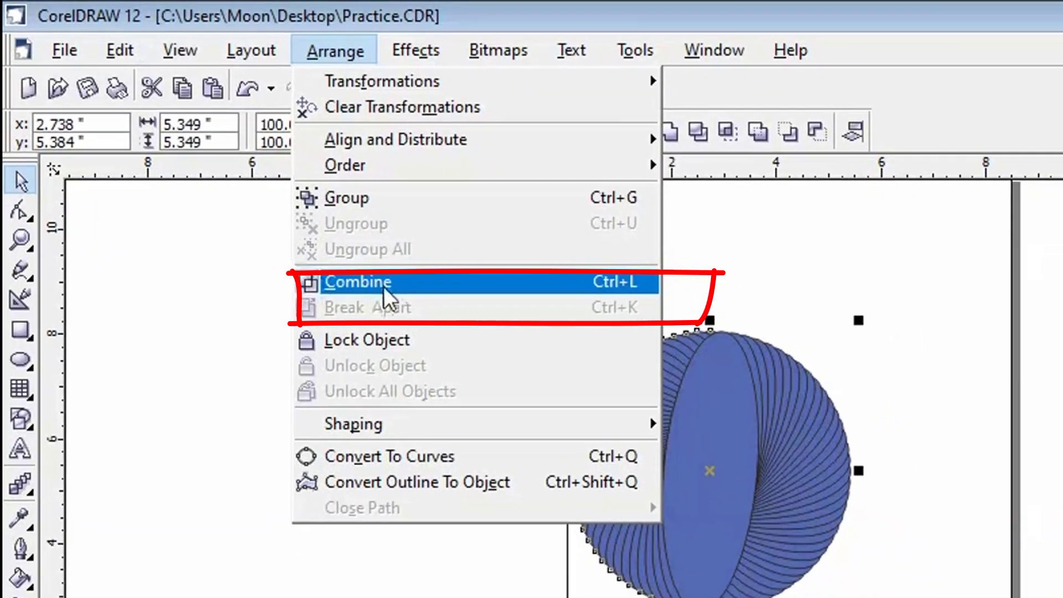
left_click(411, 313)
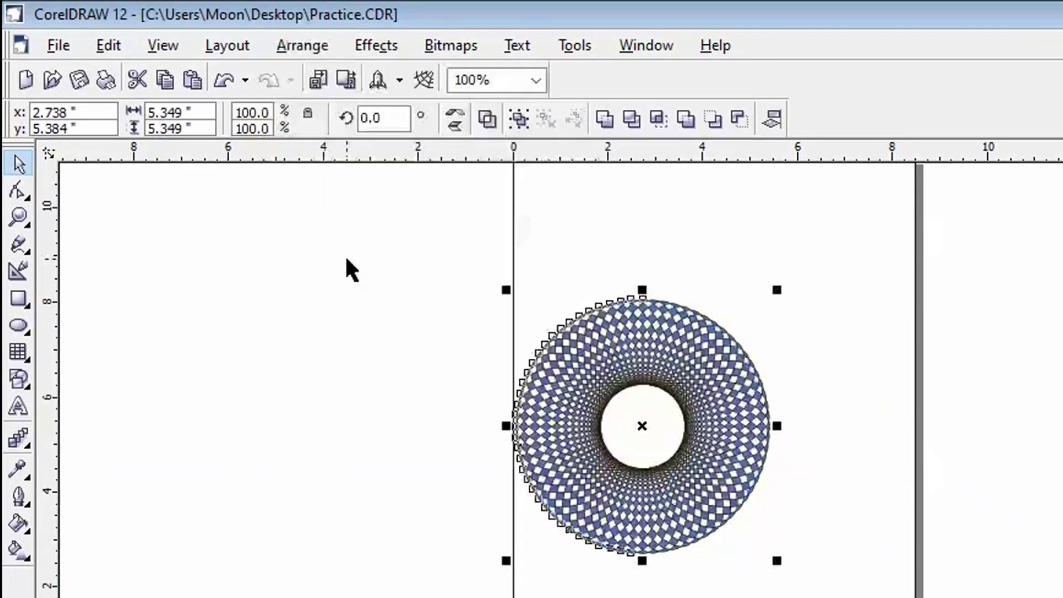
left_click(423, 399)
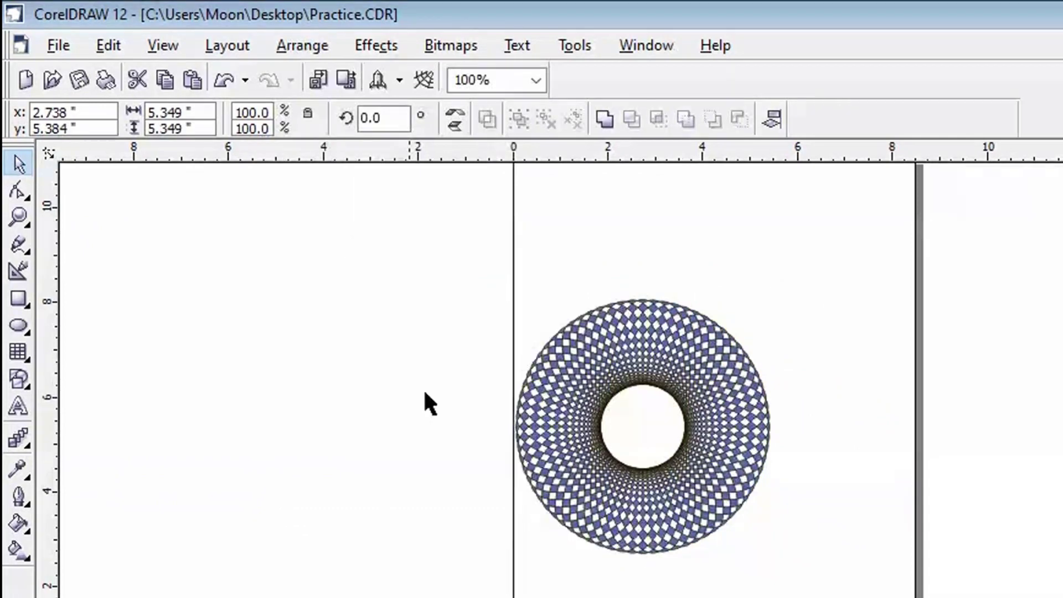
Move the combined blue circular pattern off the page into the empty area to its left and deselect it
left_click(689, 441)
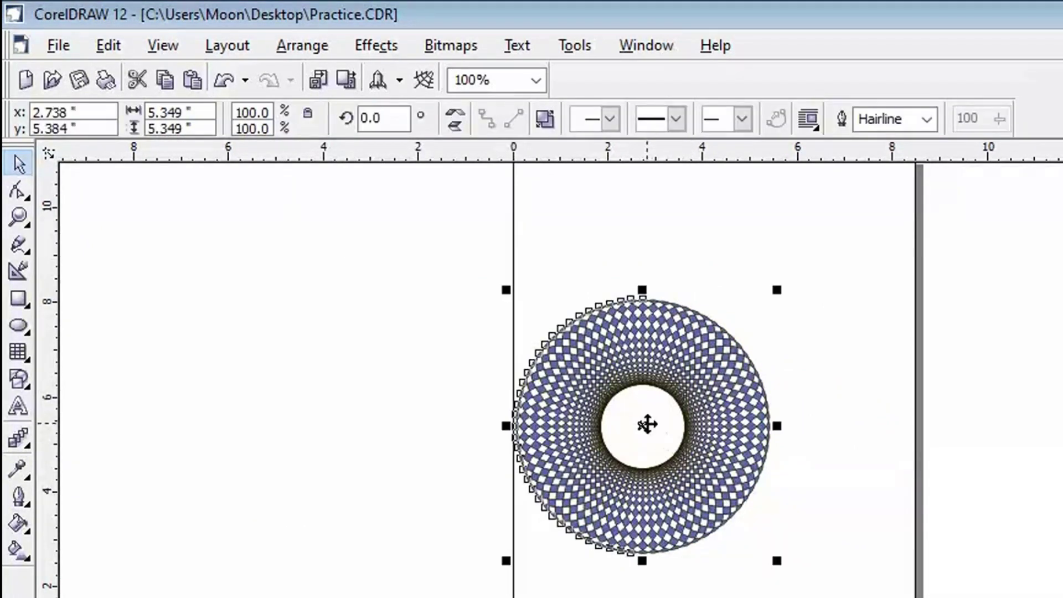
left_click_drag(637, 425, 237, 393)
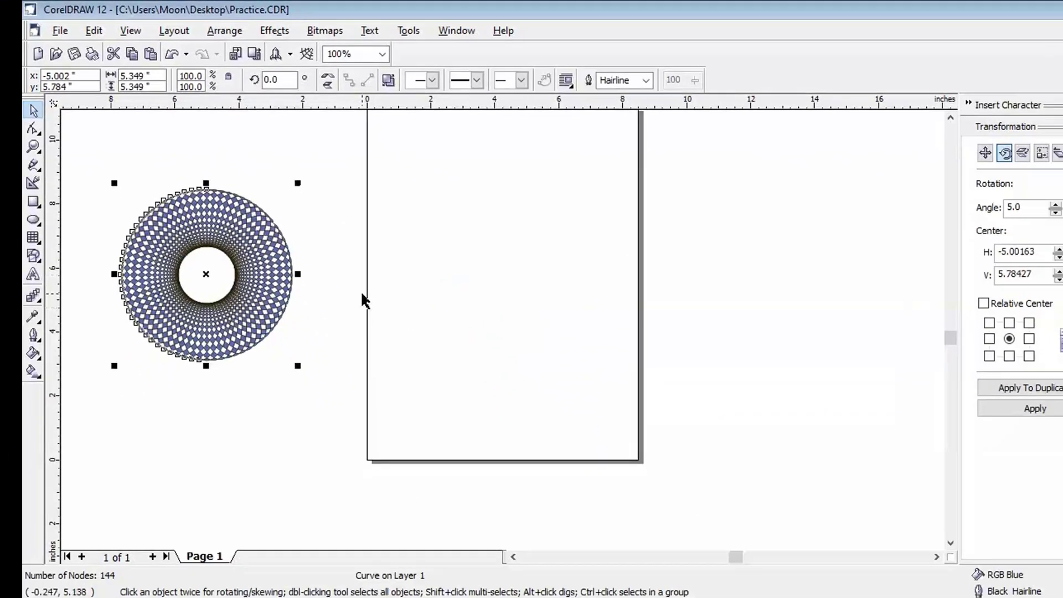
left_click(557, 438)
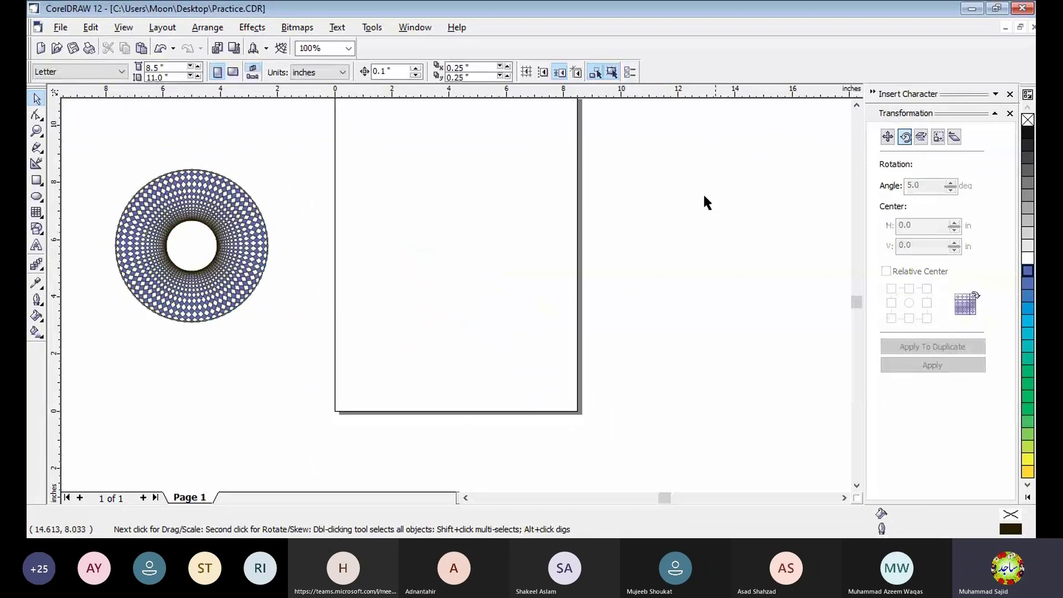
Draw an upright rectangle about 1.47 by 3.54 inches on the page and narrow it to about 1.11 inches wide
left_click(38, 181)
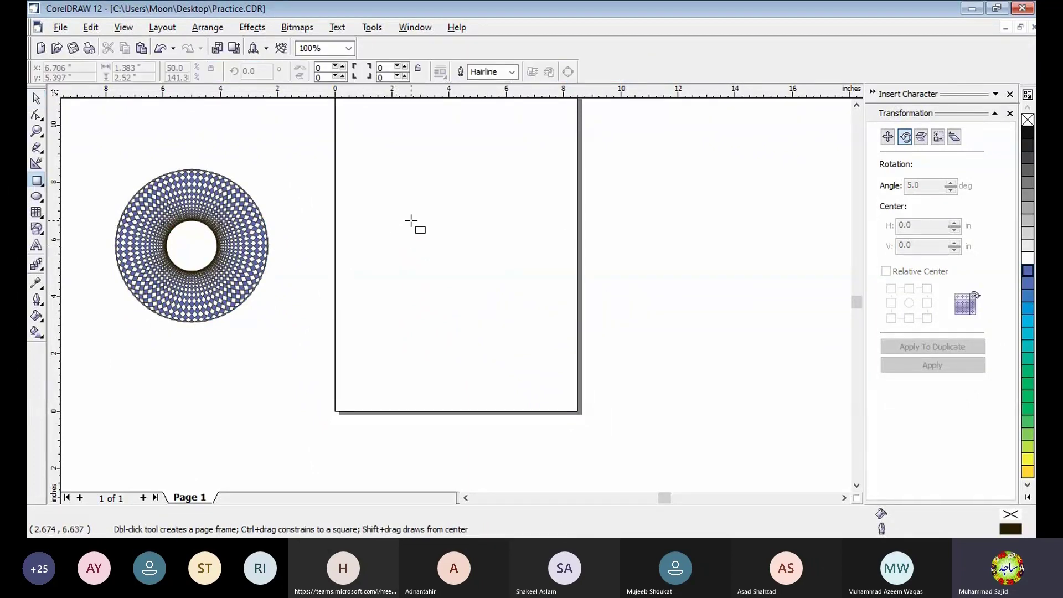
left_click_drag(411, 222, 454, 322)
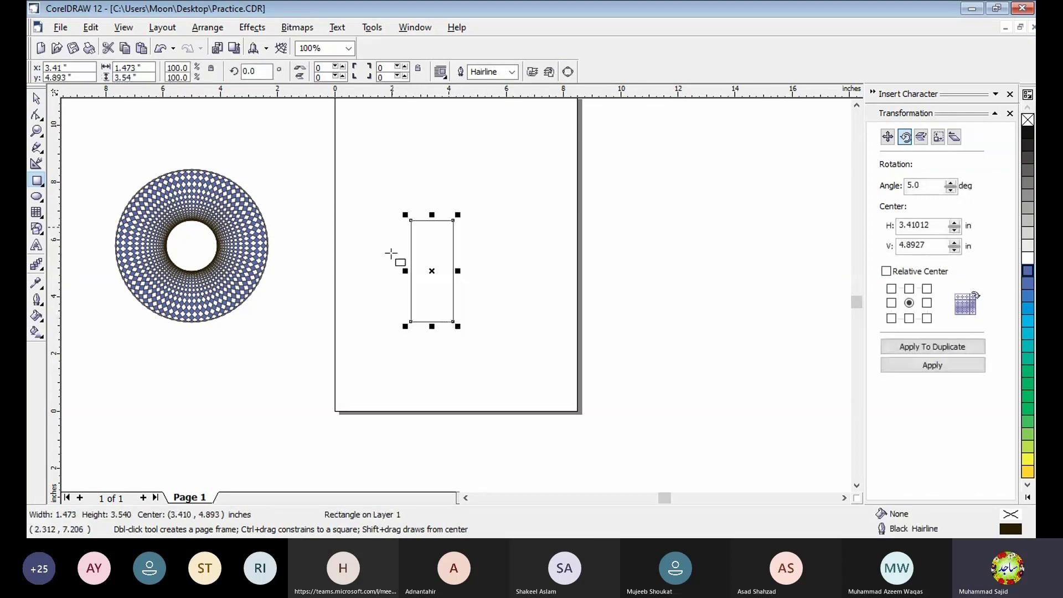
left_click(458, 271)
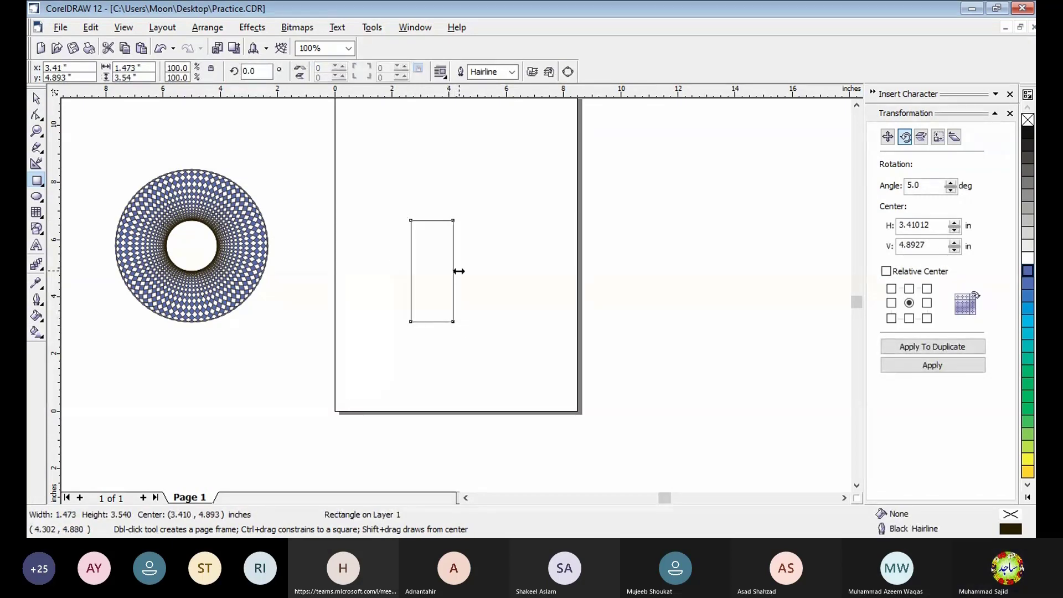
left_click_drag(458, 271, 443, 271)
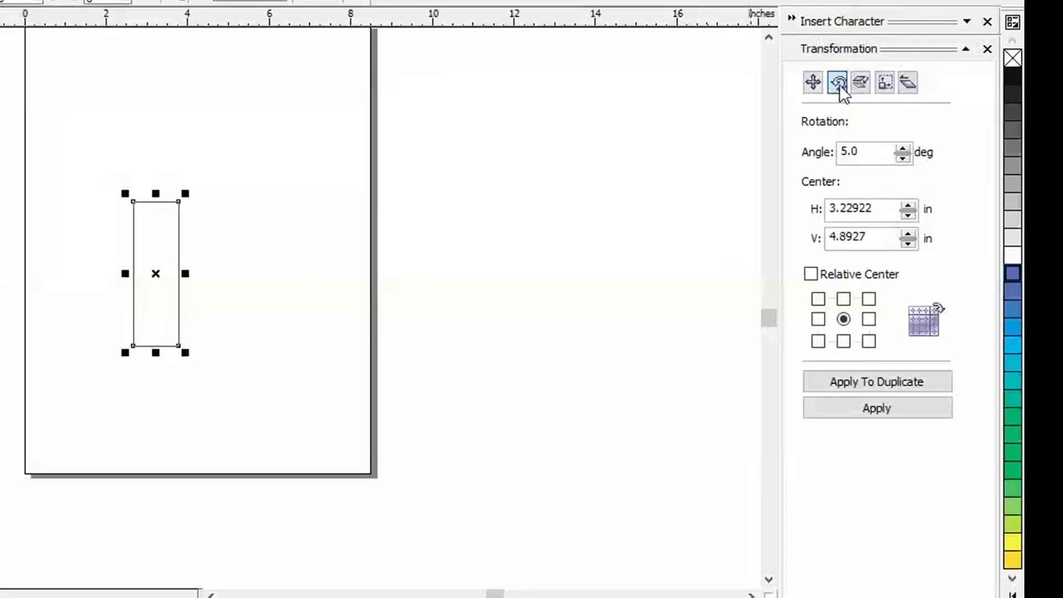
Duplicate the rectangle repeatedly around its center at a 5-degree rotation angle until the last copy reaches 180 degrees
left_click(840, 85)
left_click(860, 386)
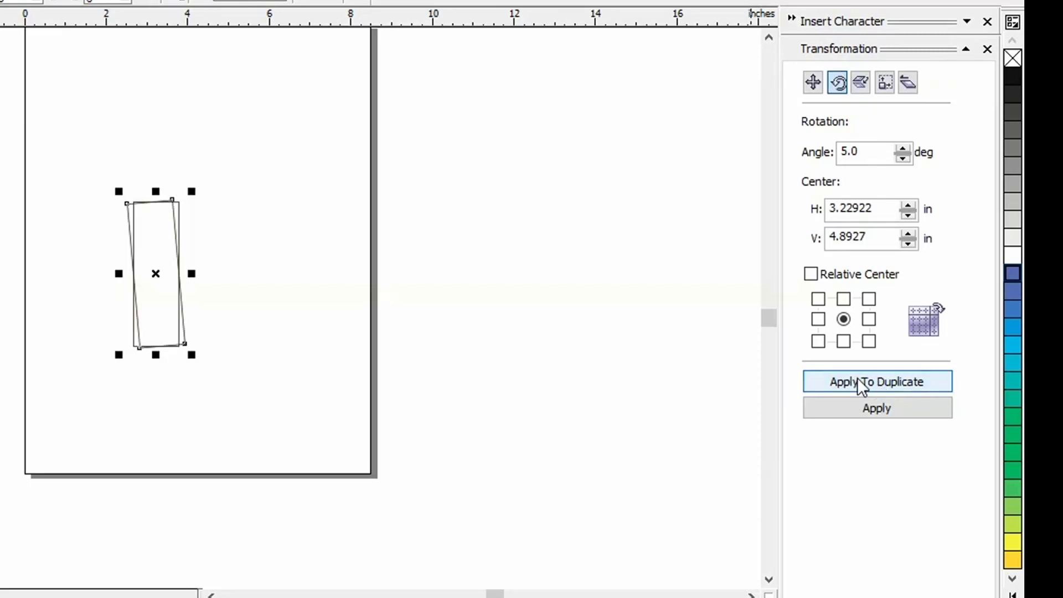
left_click(858, 382)
left_click(858, 381)
left_click(858, 382)
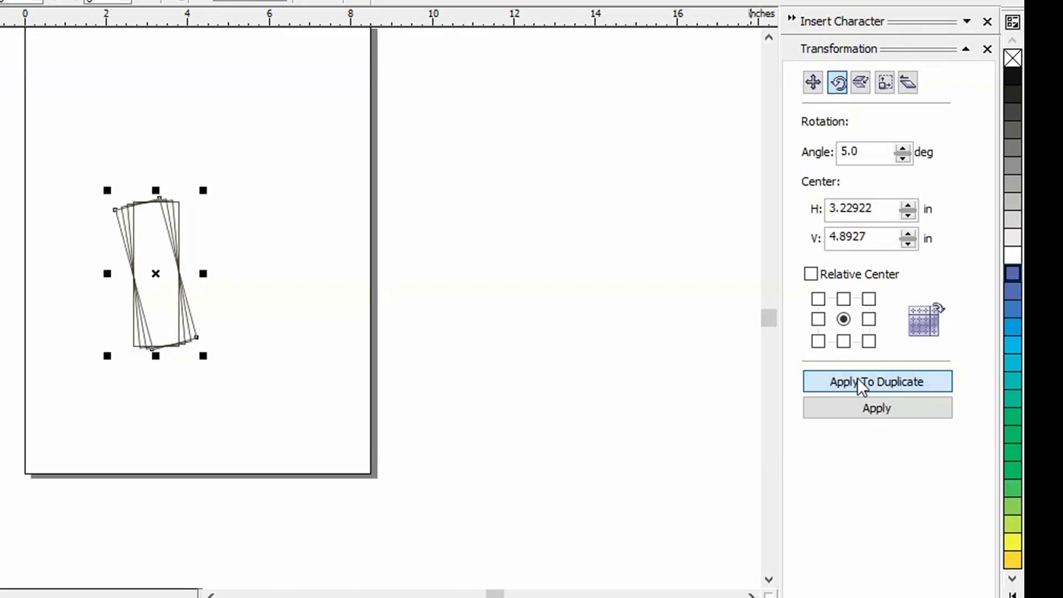
left_click(857, 381)
left_click(858, 382)
left_click(858, 380)
left_click(858, 380)
left_click(858, 380)
left_click(857, 380)
left_click(858, 380)
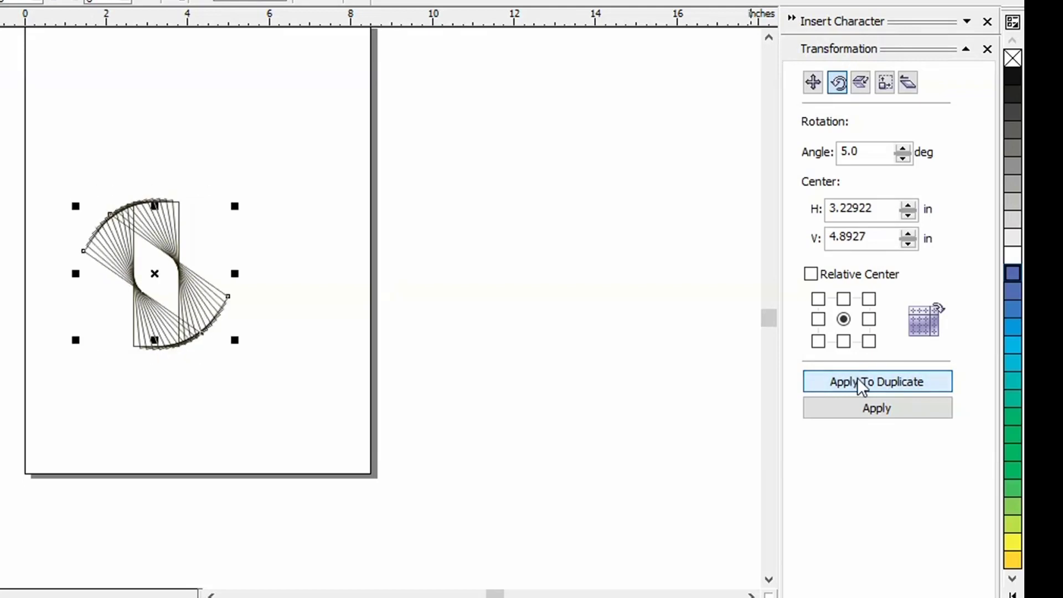
left_click(858, 380)
left_click(858, 380)
left_click(858, 380)
left_click(858, 380)
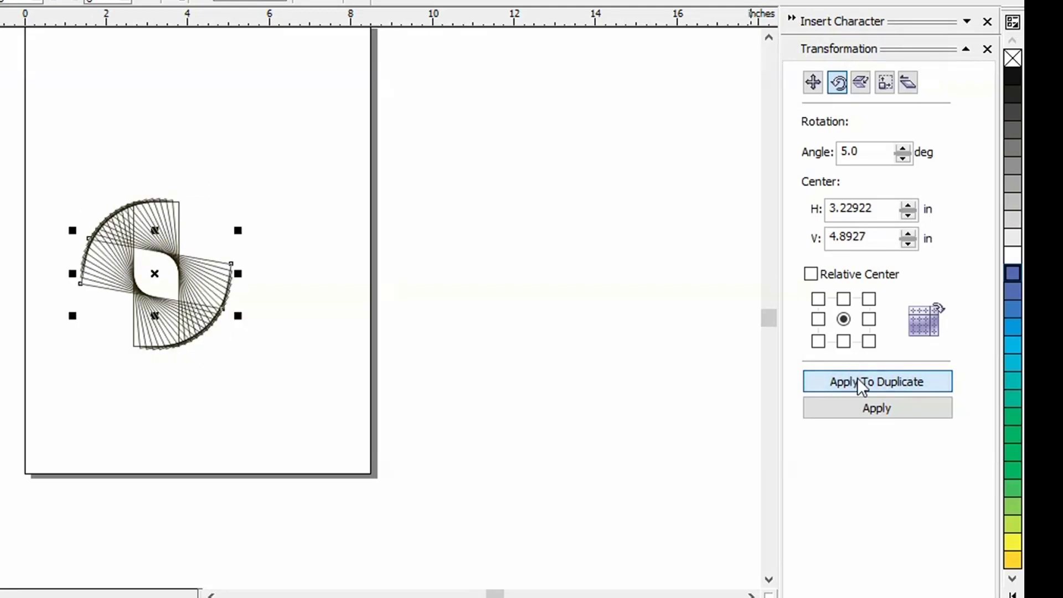
left_click(858, 379)
left_click(858, 380)
left_click(858, 380)
left_click(858, 380)
left_click(858, 380)
left_click(858, 380)
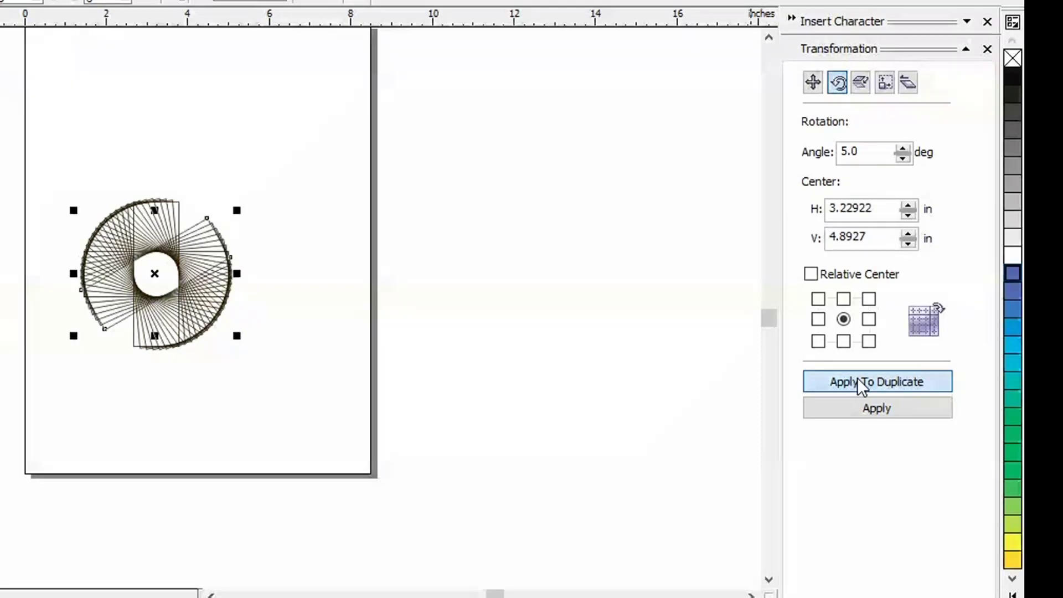
left_click(857, 380)
left_click(857, 379)
left_click(858, 380)
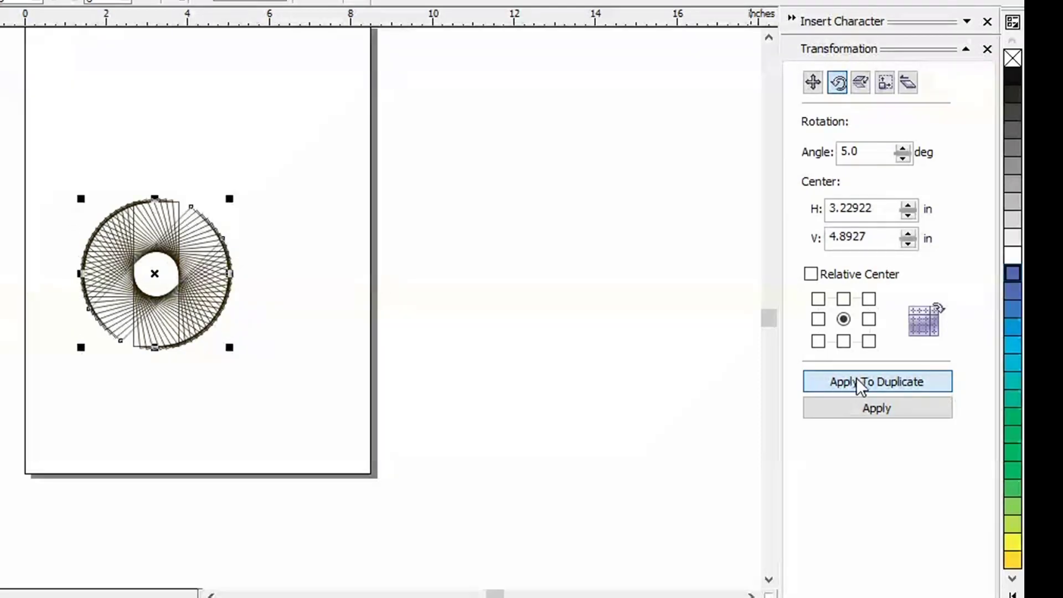
left_click(857, 379)
left_click(857, 379)
left_click(857, 379)
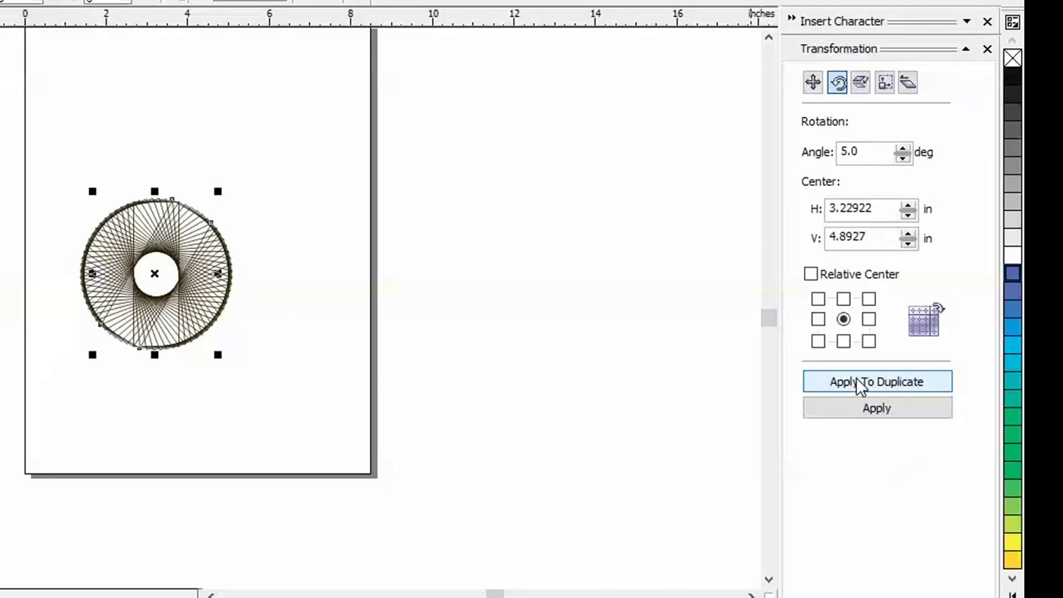
left_click(858, 382)
left_click(857, 382)
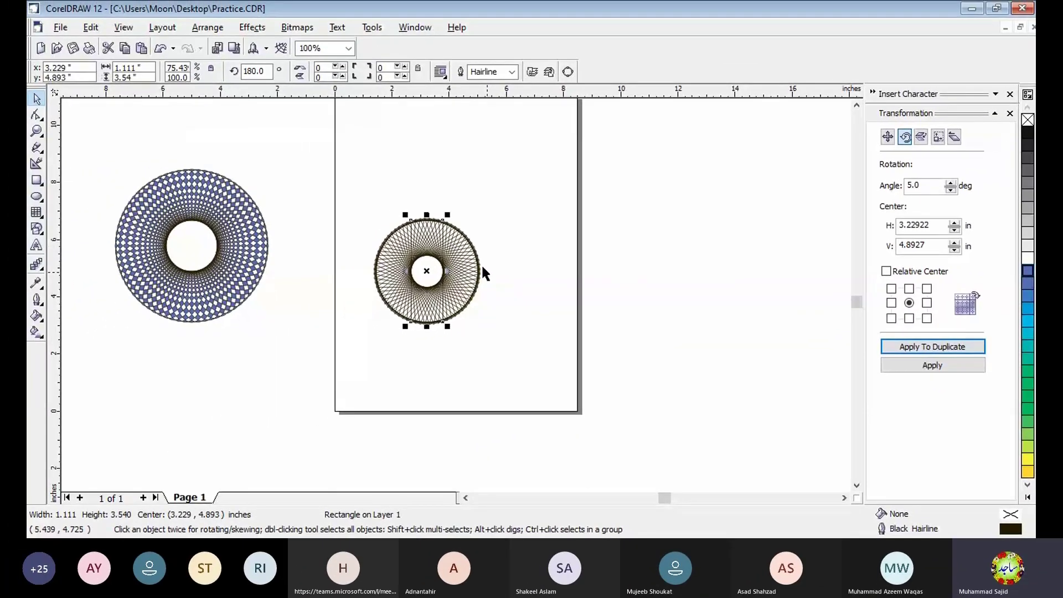
left_click_drag(483, 268, 469, 311)
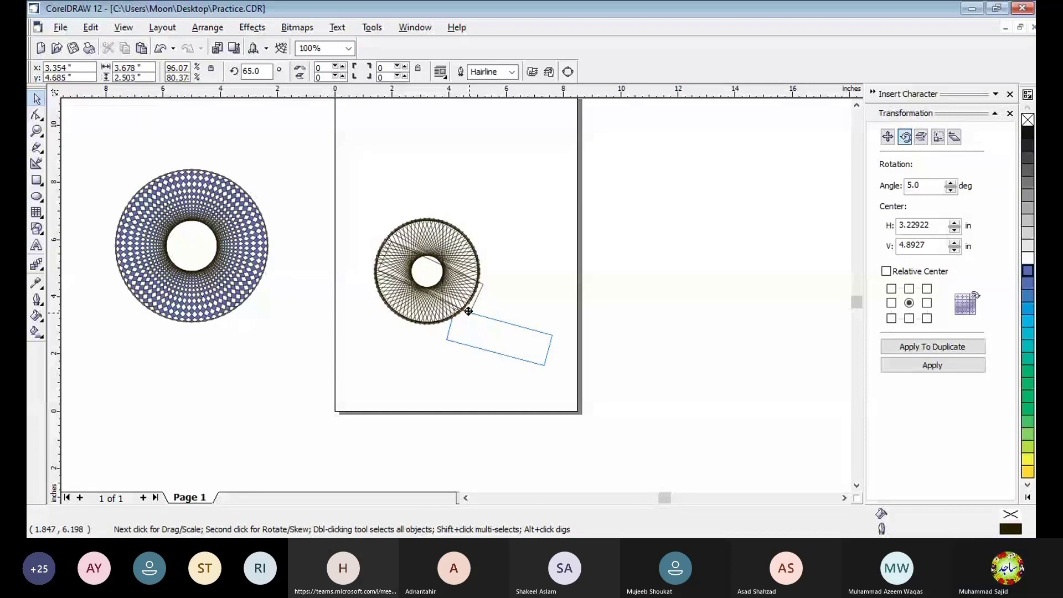
key("Escape")
left_click_drag(339, 173, 499, 342)
left_click(492, 299)
left_click(494, 309)
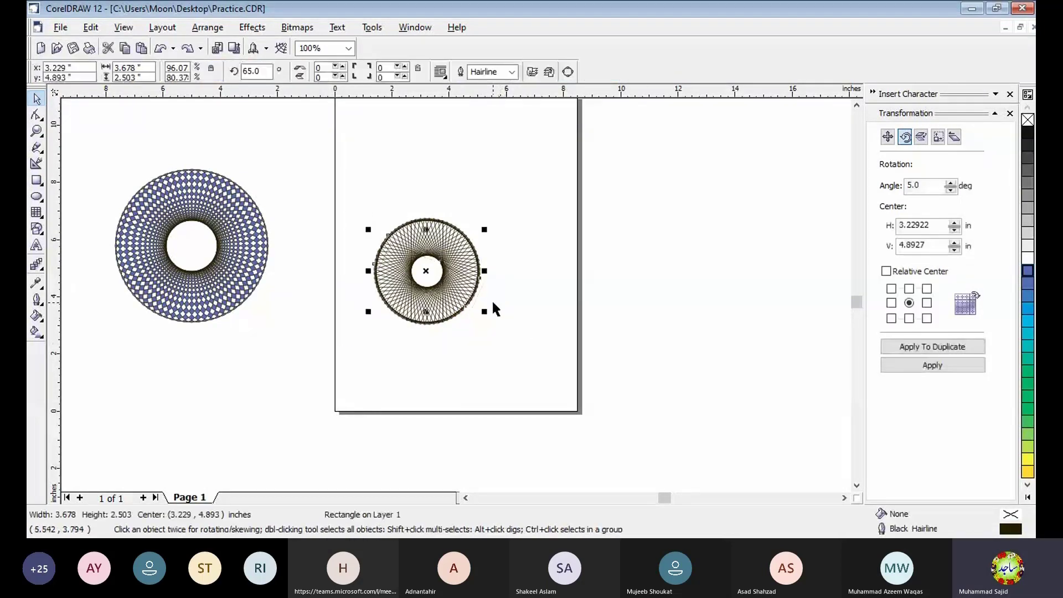
Select all the rotated rectangles, fill them with yellow and combine them into a single object
left_click_drag(354, 195, 503, 331)
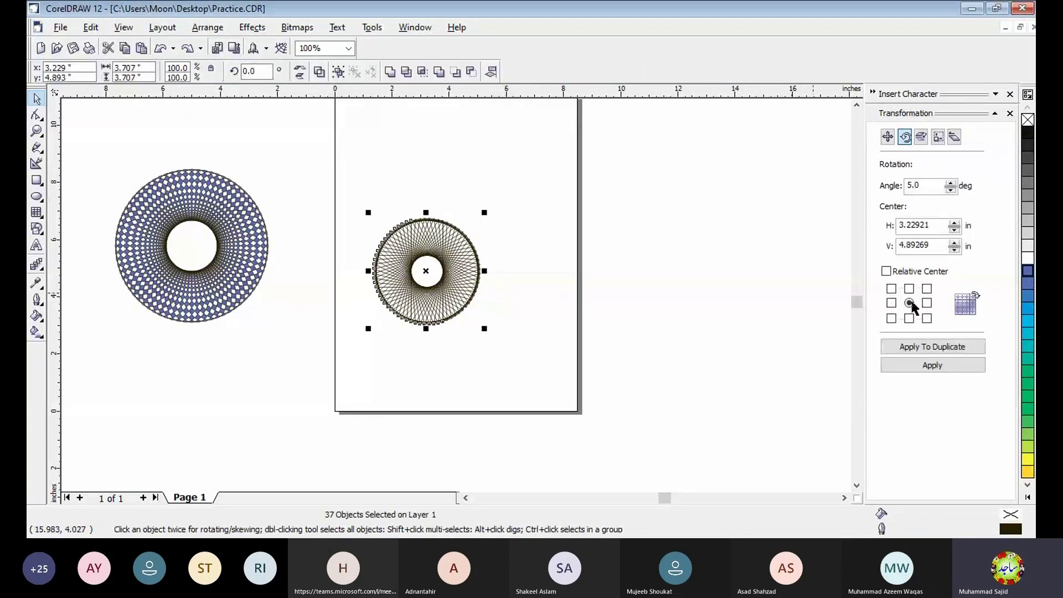
left_click(1028, 460)
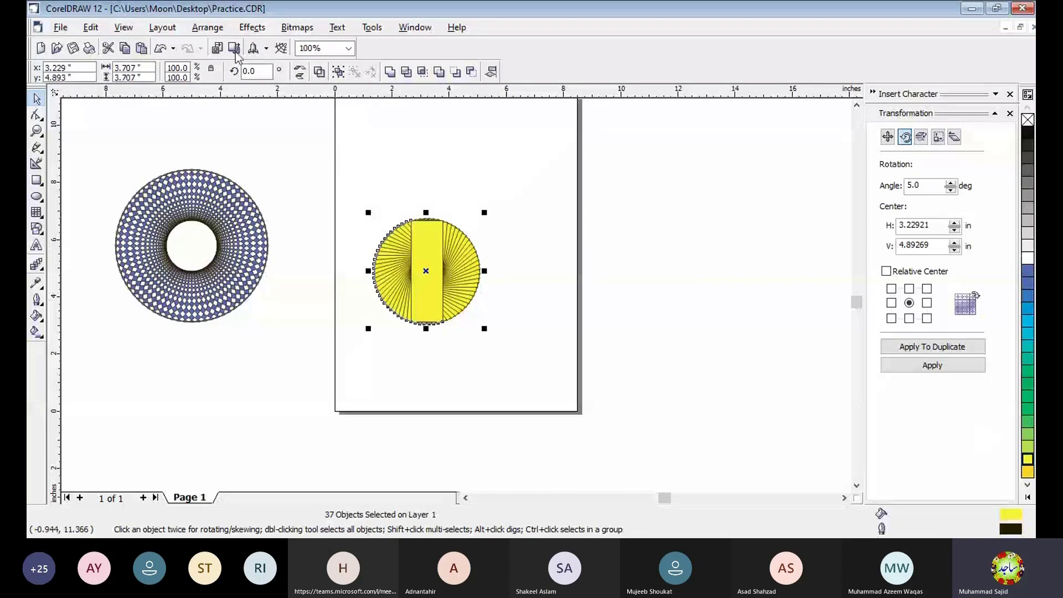
key("alt+a")
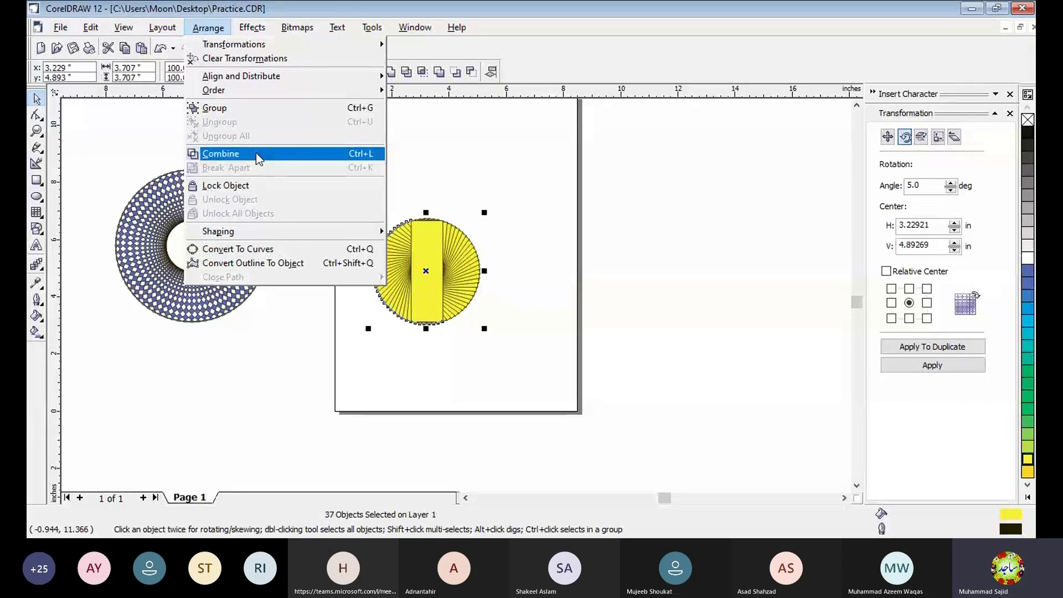
left_click(258, 159)
left_click(499, 289)
Move the combined yellow pattern up and left across the page's left edge, next to the blue pattern, and deselect it
left_click(450, 277)
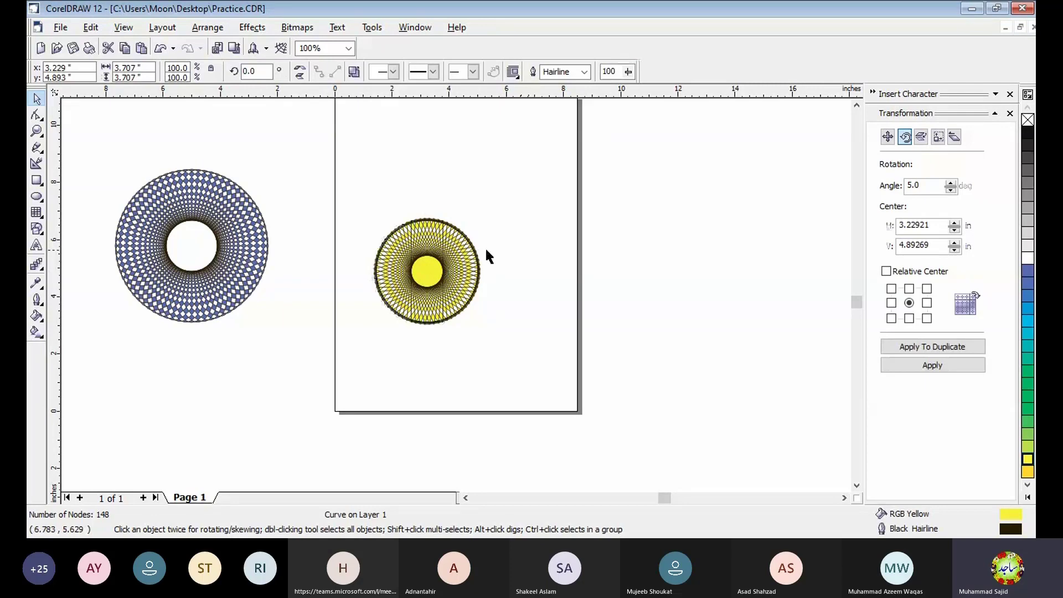
key("ctrl+z")
left_click(456, 269)
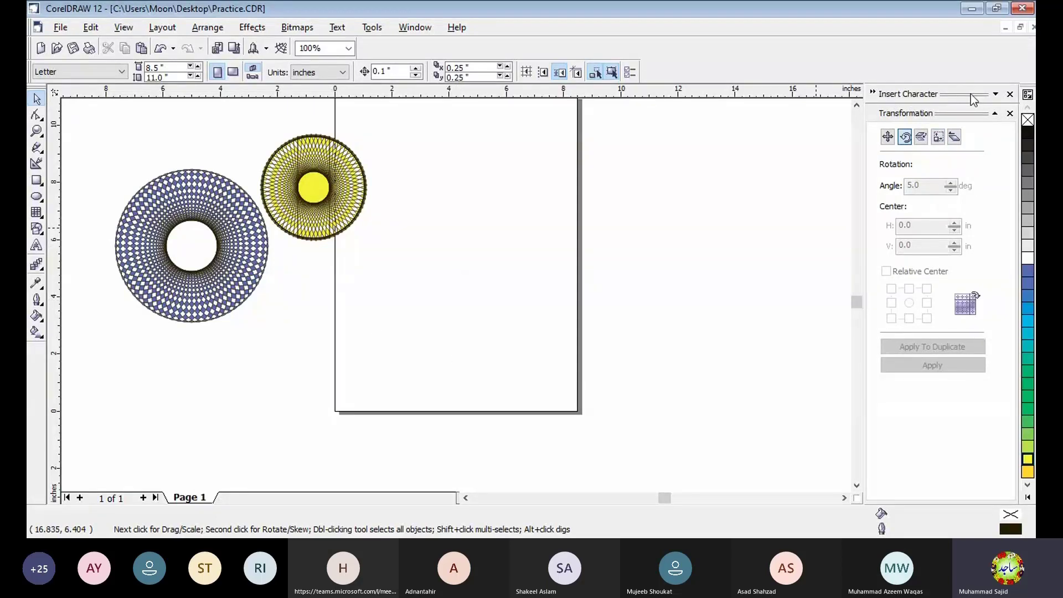
Insert the Webdings spider web character at a size of 2.0 inches in the empty area right of the page
left_click(996, 94)
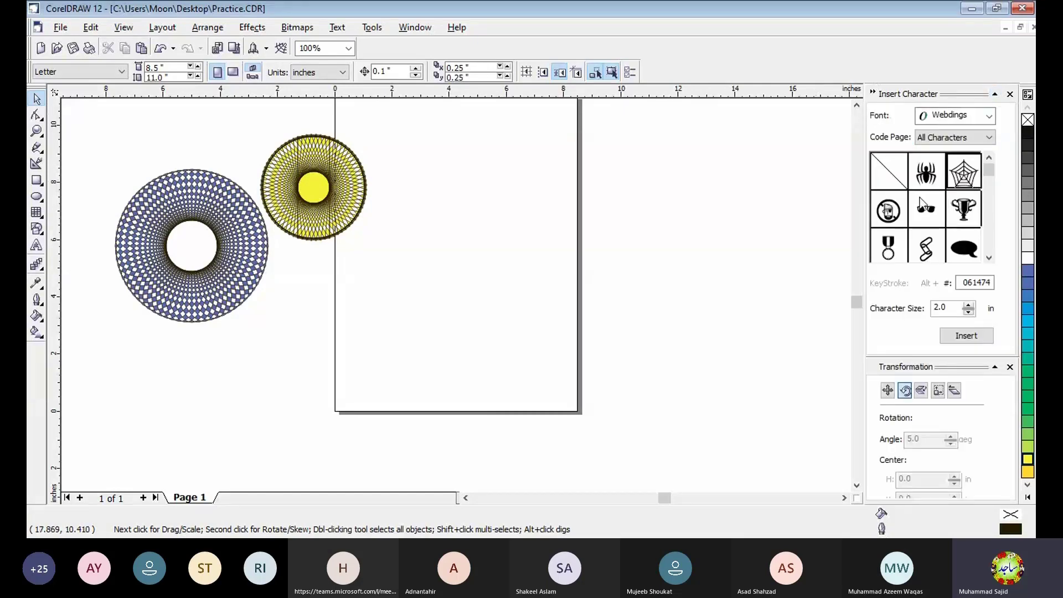
left_click_drag(923, 203, 631, 229)
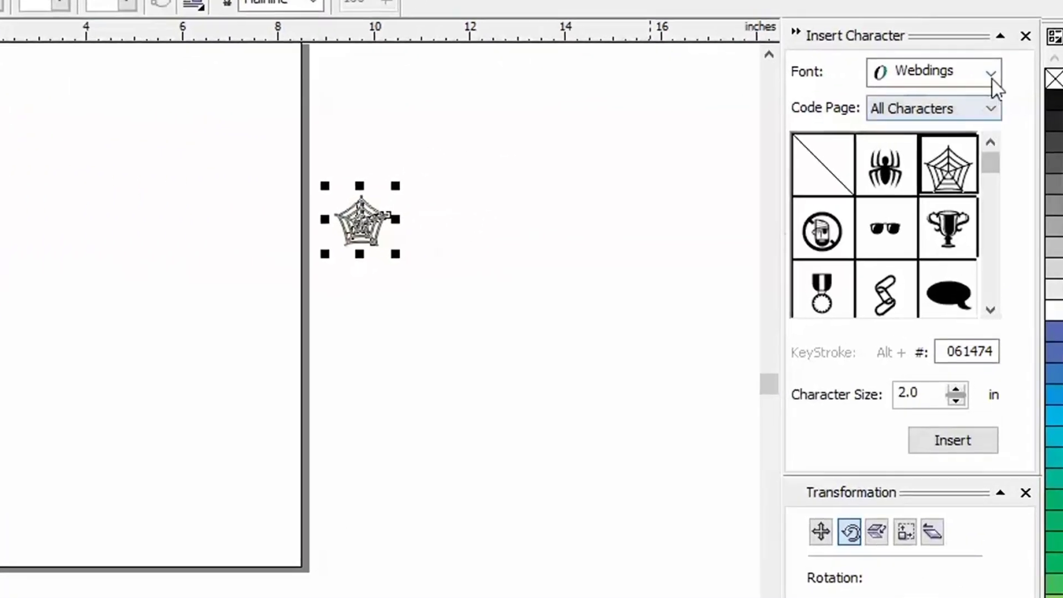
left_click(998, 36)
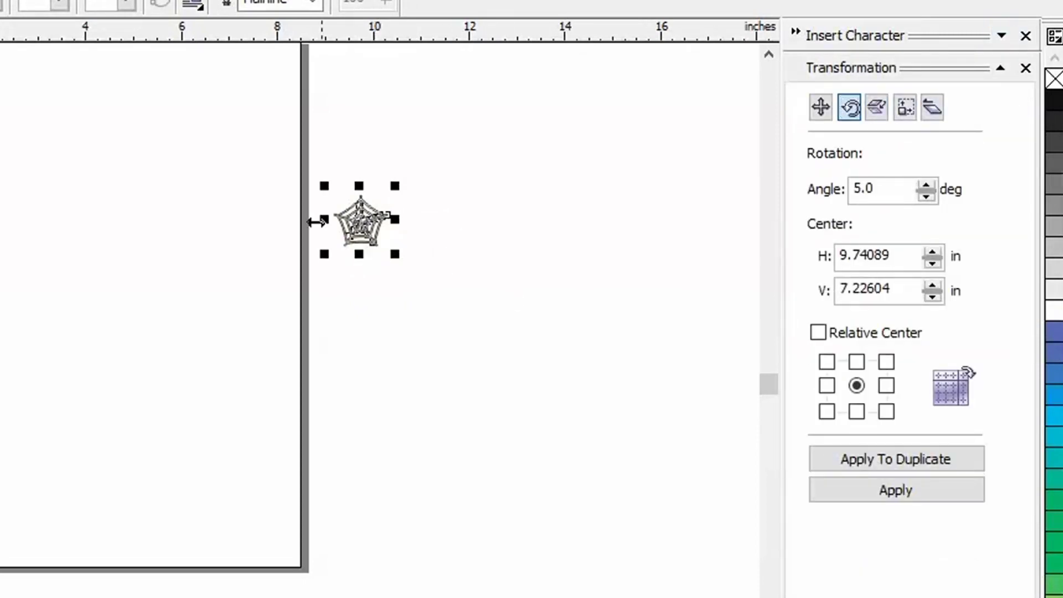
Move the spider web's rotation center well below the shape, to about 9.86 inches horizontally and 4.41 inches vertically
left_click(426, 351)
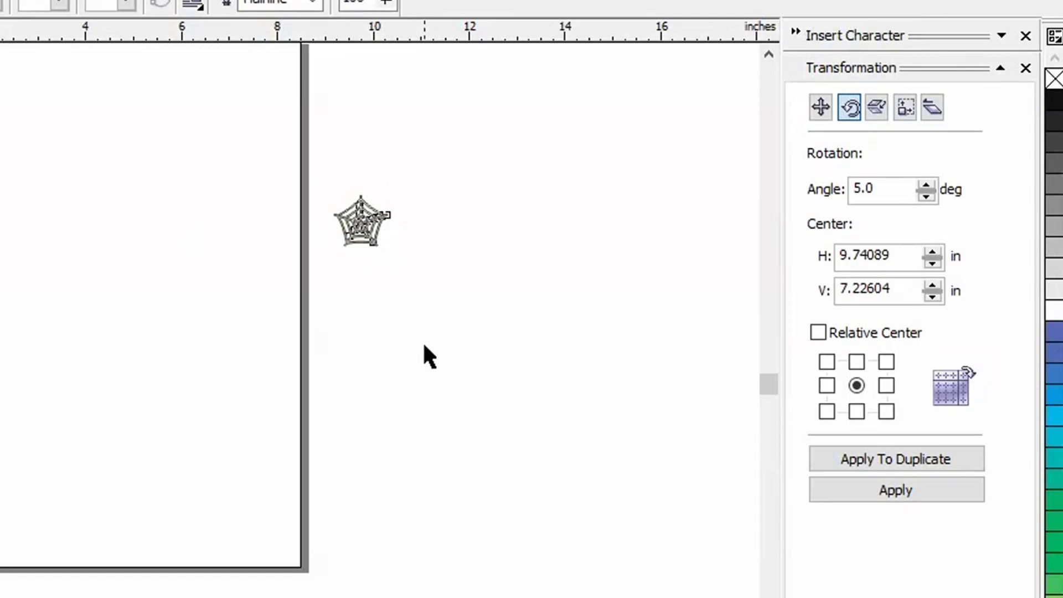
left_click(368, 238)
left_click(363, 224)
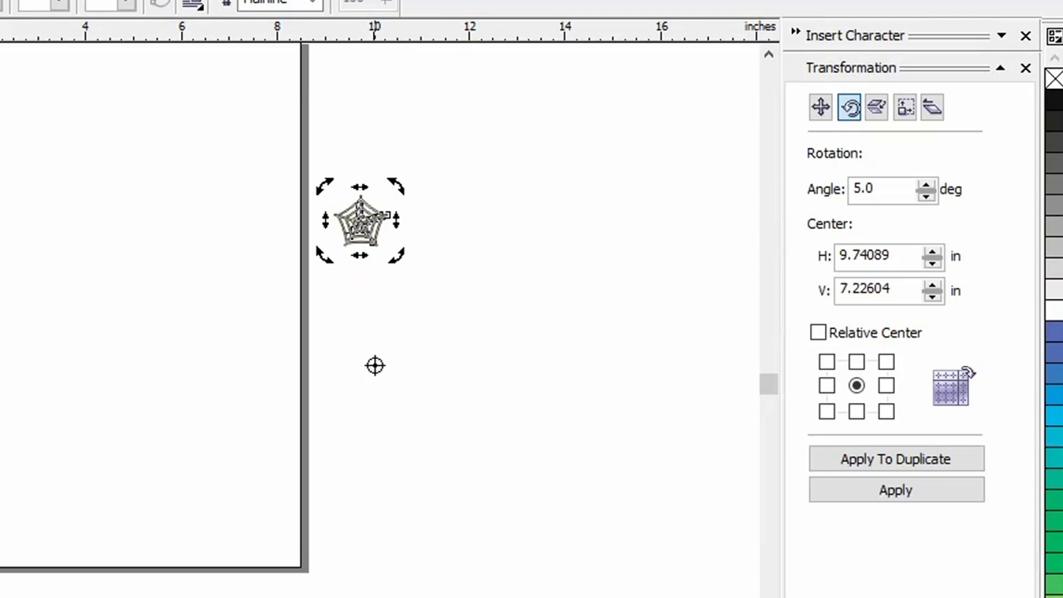
left_click_drag(375, 365, 371, 367)
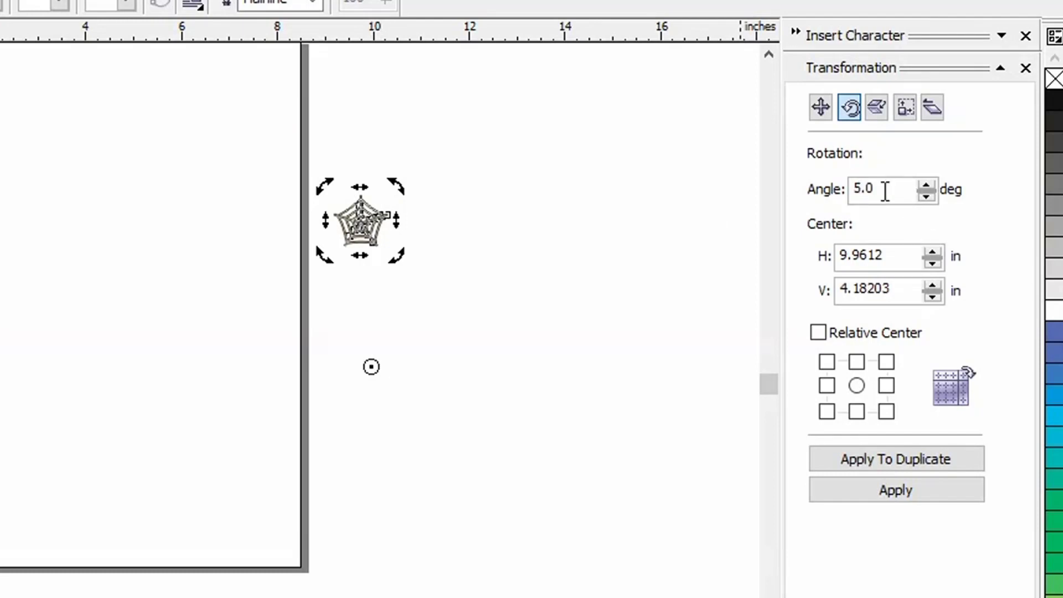
left_click(858, 386)
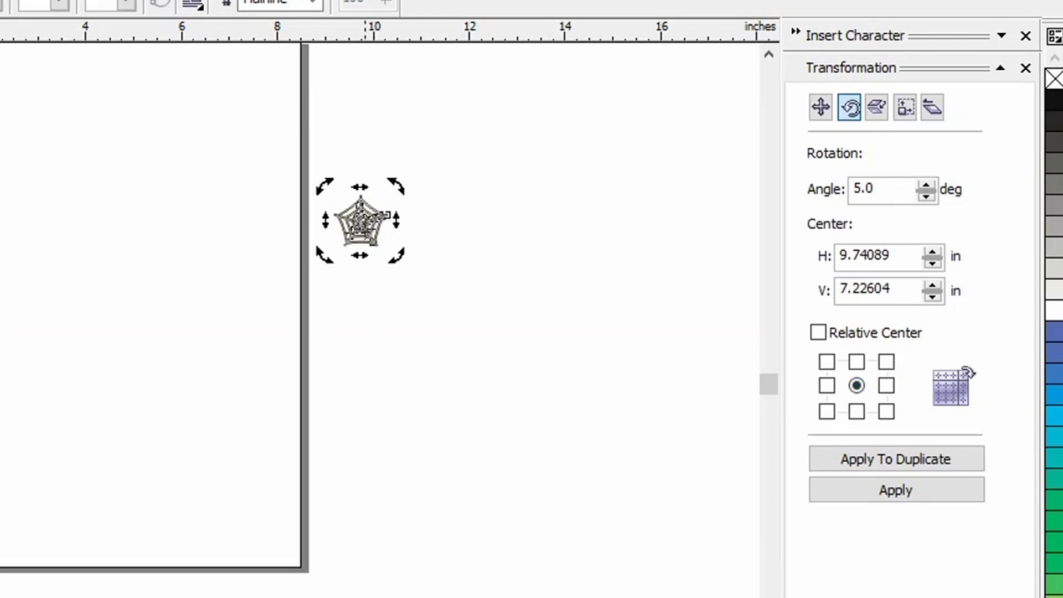
left_click_drag(361, 221, 366, 353)
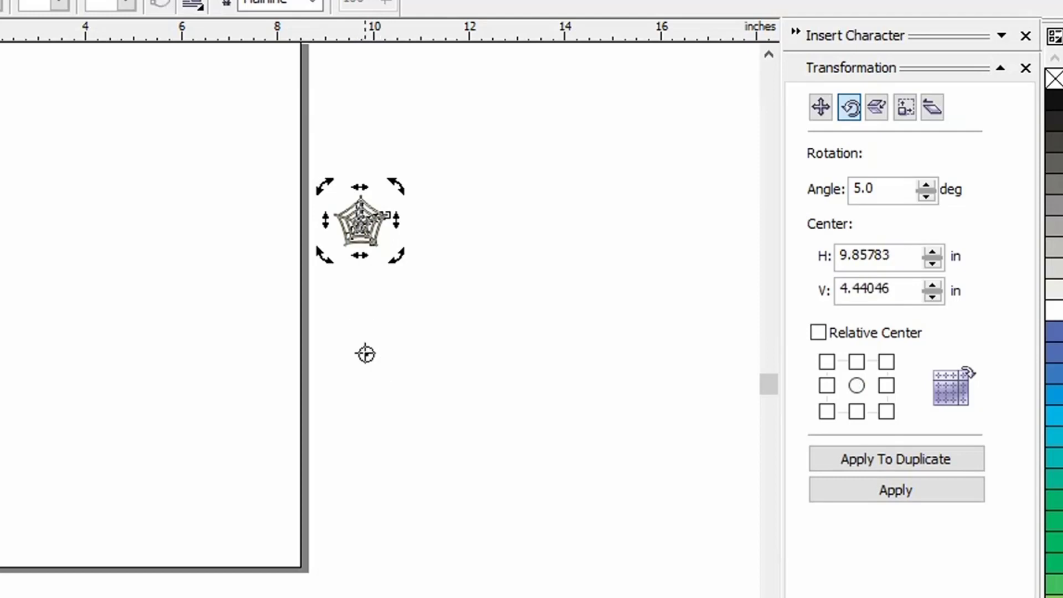
left_click_drag(365, 353, 366, 355)
Duplicate the spider web repeatedly at a 5.0 degree rotation around its offset center until the full ring closes, and deselect it
left_click(922, 460)
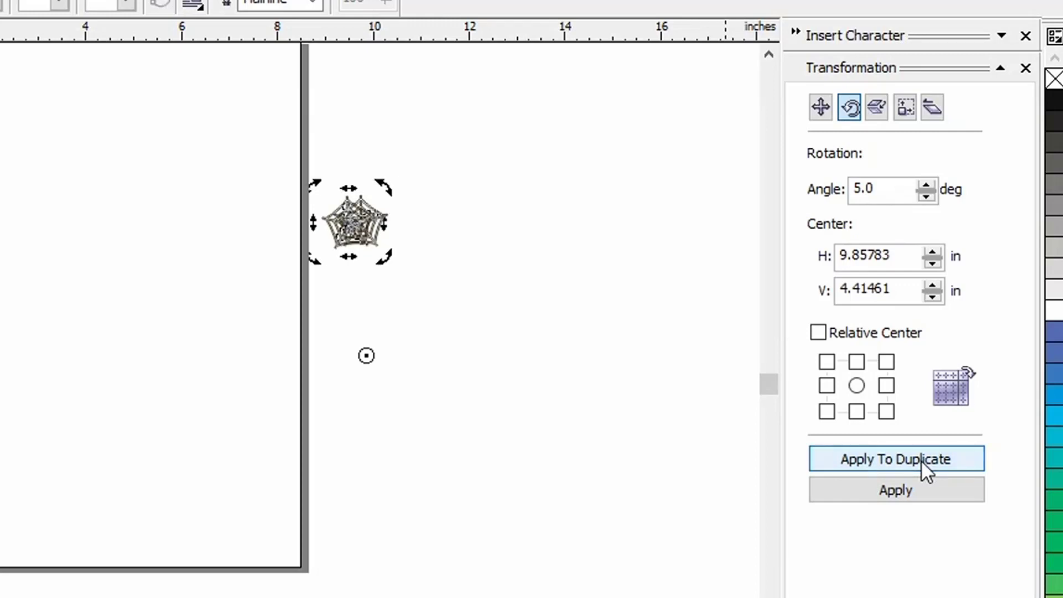
left_click(921, 460)
left_click(922, 460)
left_click(922, 460)
left_click(922, 460)
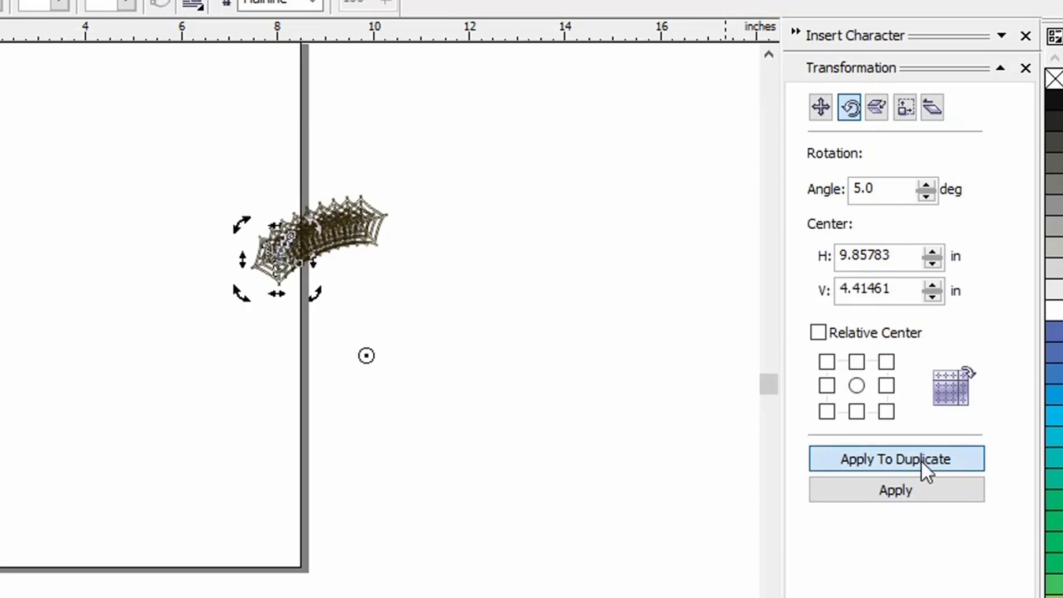
left_click(922, 460)
left_click(922, 460)
left_click(921, 461)
left_click(922, 461)
left_click(922, 460)
left_click(922, 460)
left_click(922, 460)
left_click(921, 460)
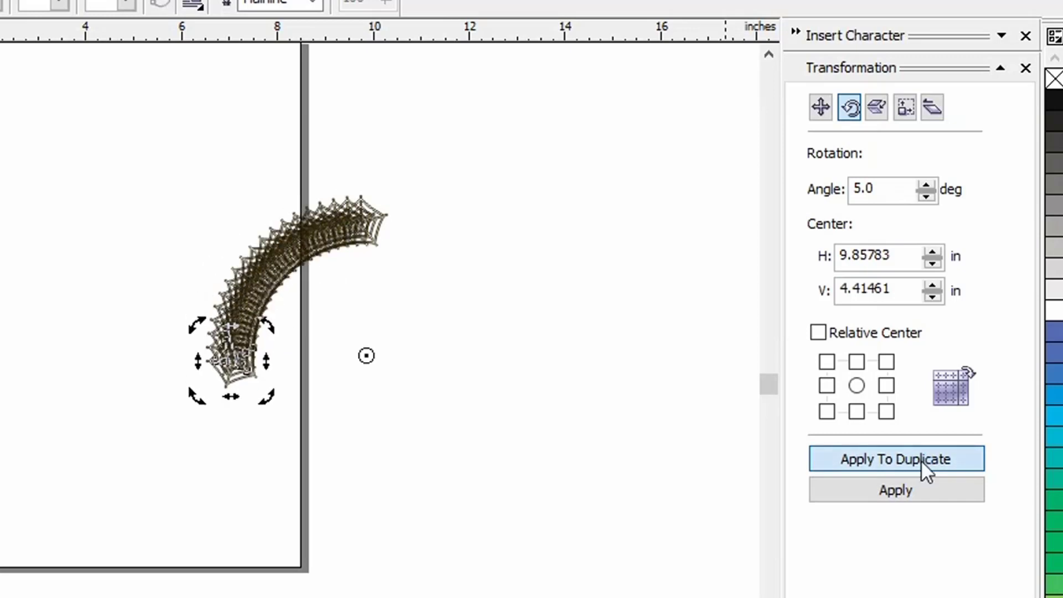
left_click(922, 460)
left_click(921, 460)
left_click(921, 460)
left_click(921, 460)
left_click(922, 460)
left_click(921, 460)
left_click(922, 460)
left_click(921, 460)
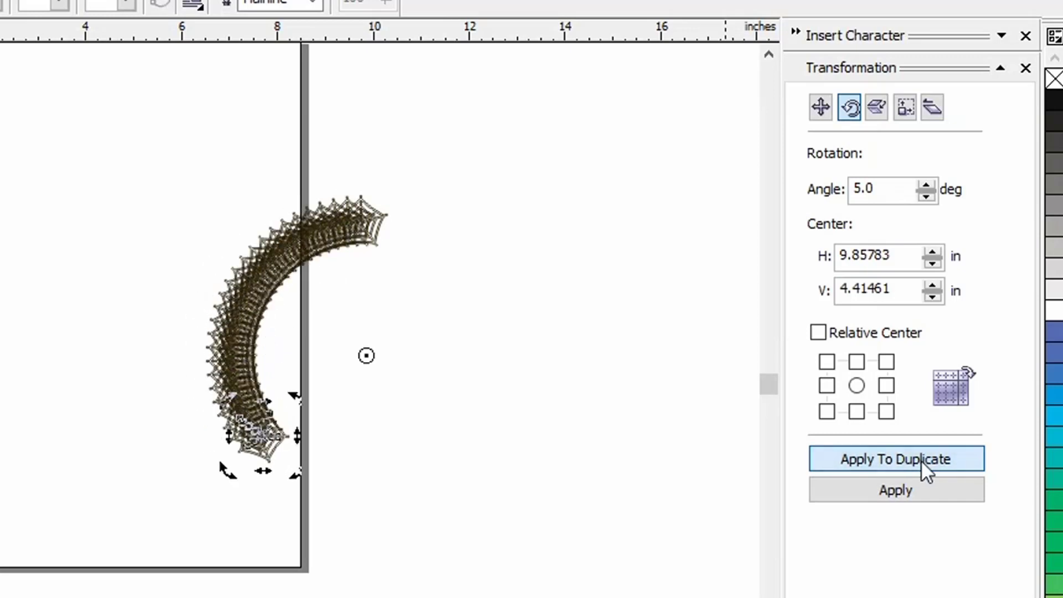
left_click(922, 460)
left_click(922, 460)
left_click(921, 460)
left_click(922, 460)
left_click(922, 460)
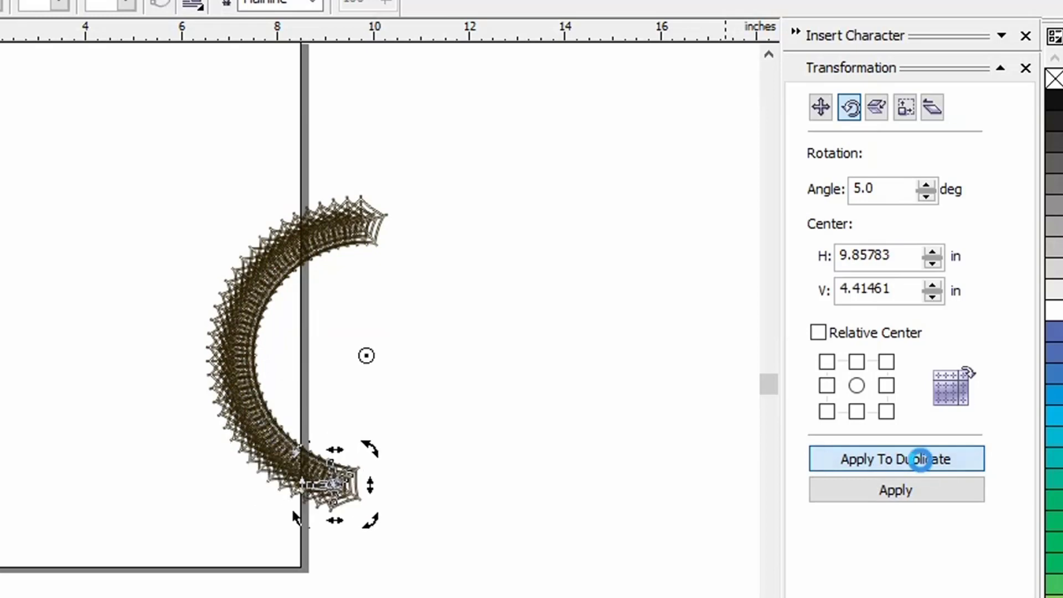
left_click(922, 460)
left_click(922, 460)
left_click(921, 459)
left_click(921, 459)
left_click(921, 460)
left_click(922, 460)
left_click(922, 460)
left_click(922, 460)
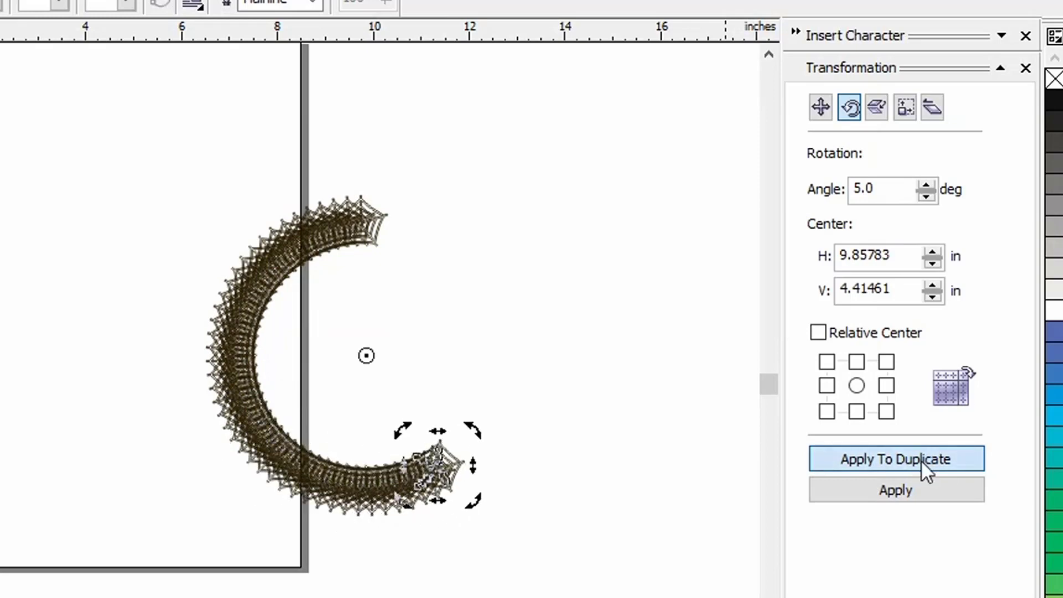
left_click(922, 460)
left_click(922, 460)
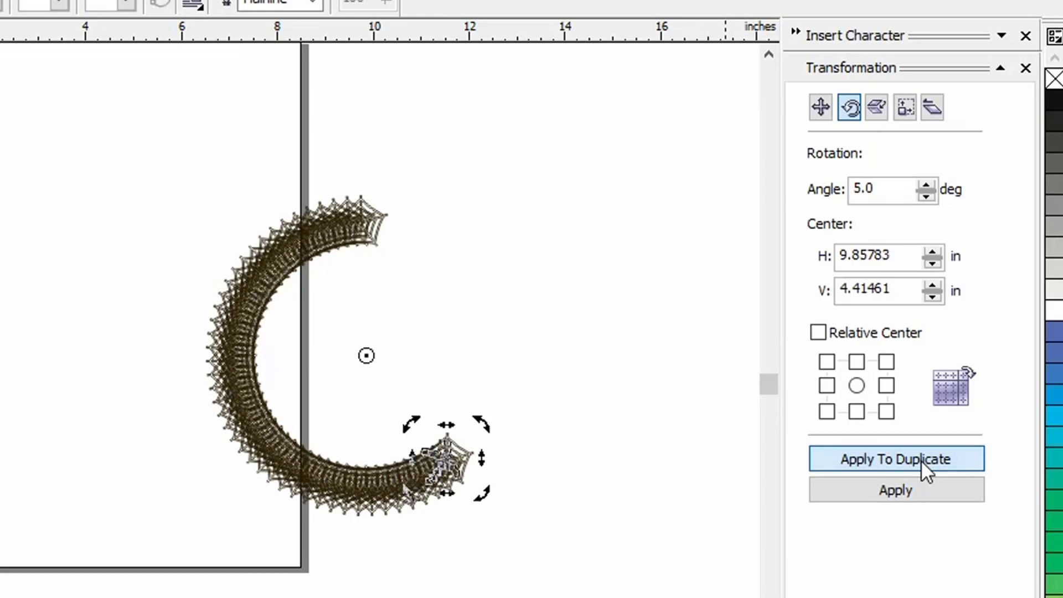
left_click(922, 460)
left_click(921, 460)
left_click(922, 460)
left_click(922, 459)
left_click(922, 459)
left_click(922, 459)
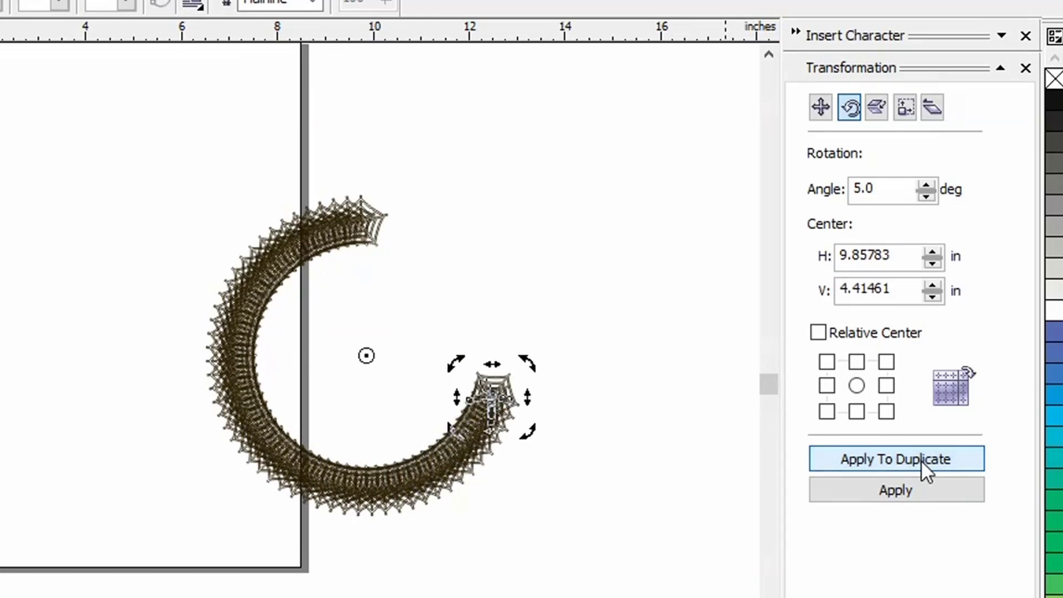
left_click(921, 460)
left_click(921, 459)
left_click(921, 459)
left_click(922, 460)
left_click(922, 460)
left_click(921, 460)
left_click(922, 460)
left_click(922, 459)
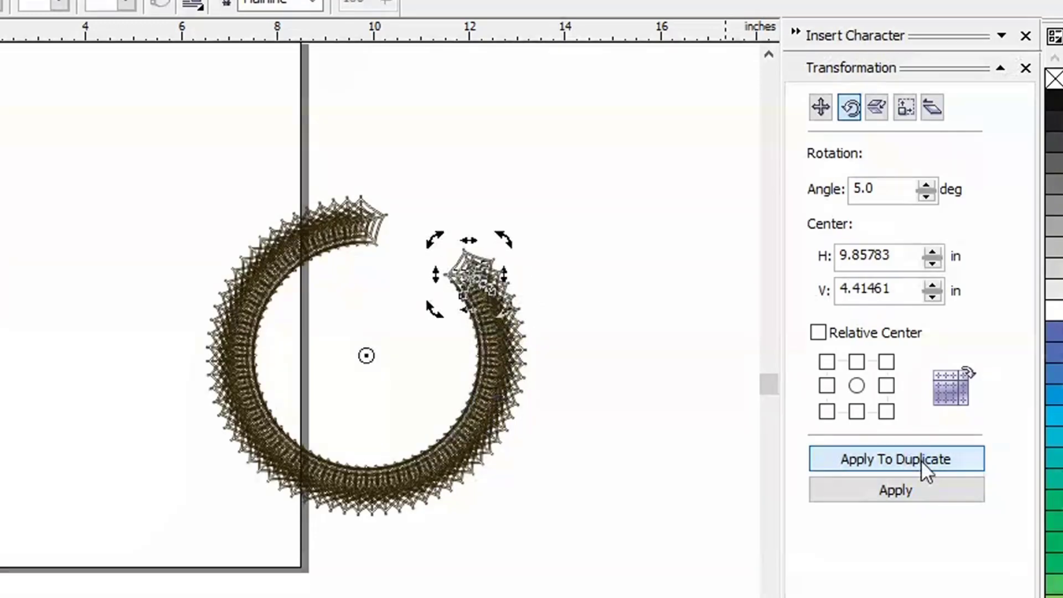
left_click(922, 461)
left_click(921, 461)
left_click(921, 460)
left_click(921, 460)
left_click(922, 460)
left_click(922, 460)
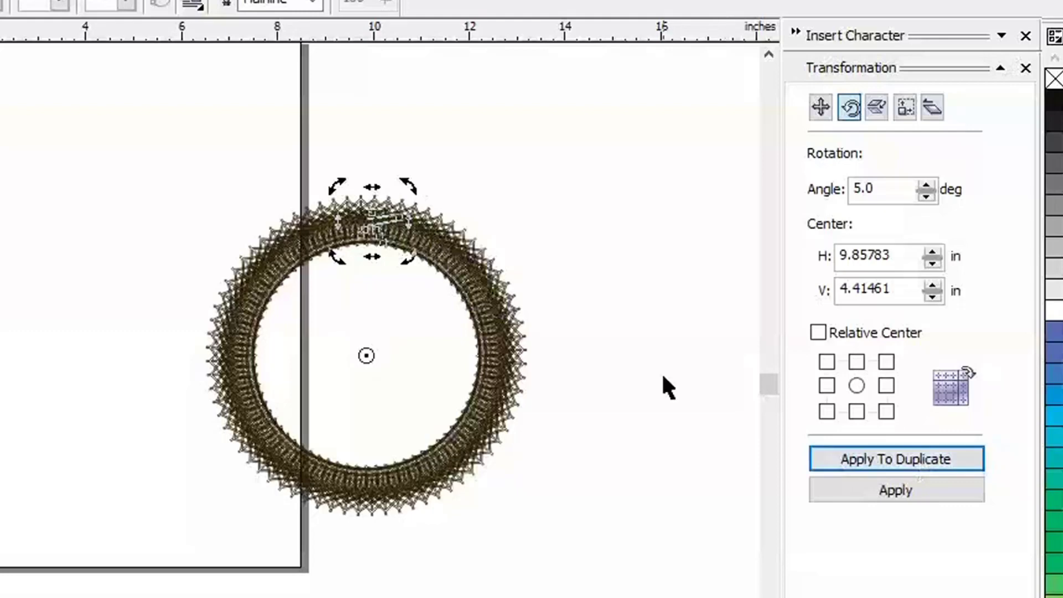
left_click(727, 436)
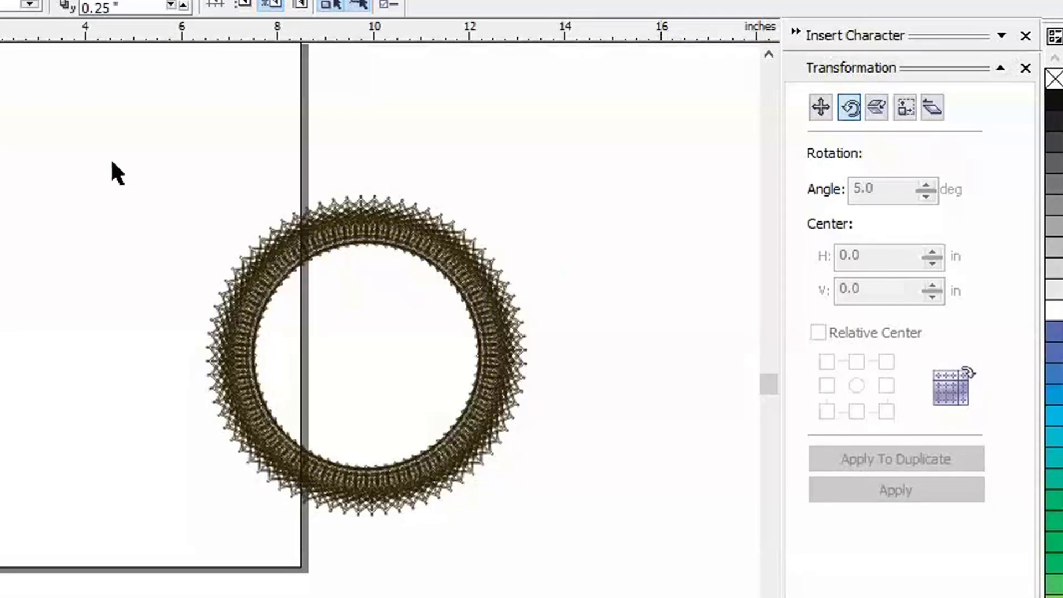
Select the whole spider web ring, move it to the page's lower-left corner, centered at about 1.69 by 2.22 inches, and deselect it
left_click_drag(115, 141, 600, 581)
left_click_drag(354, 362, 0, 469)
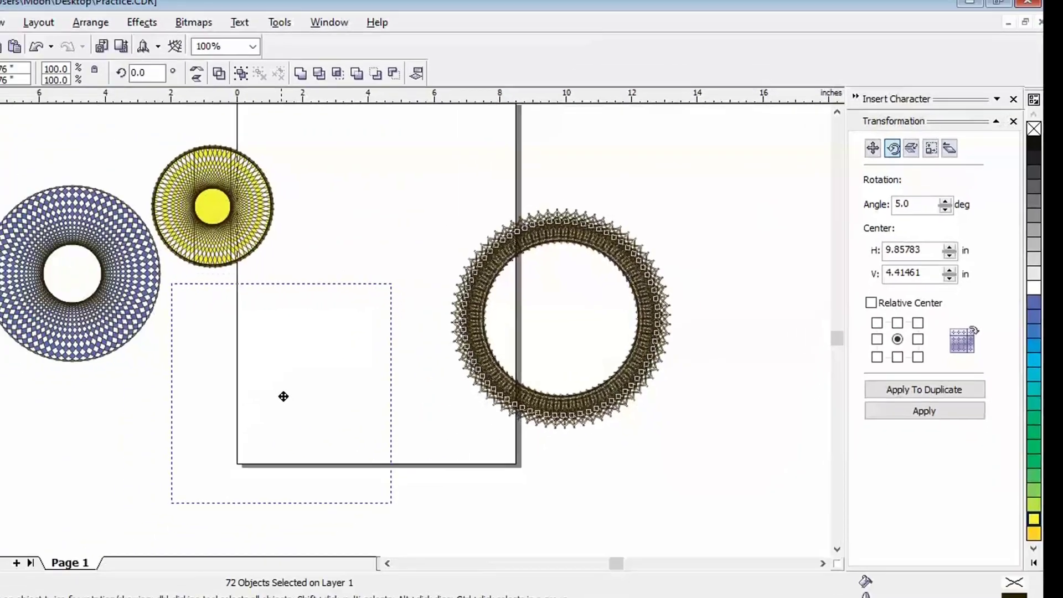
left_click_drag(284, 396, 283, 397)
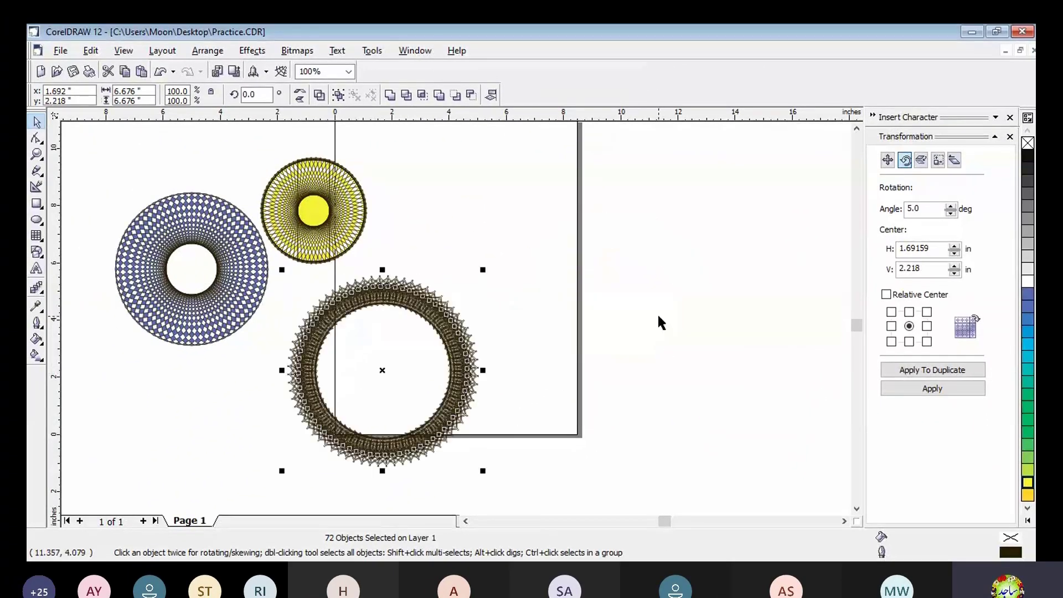
left_click(659, 317)
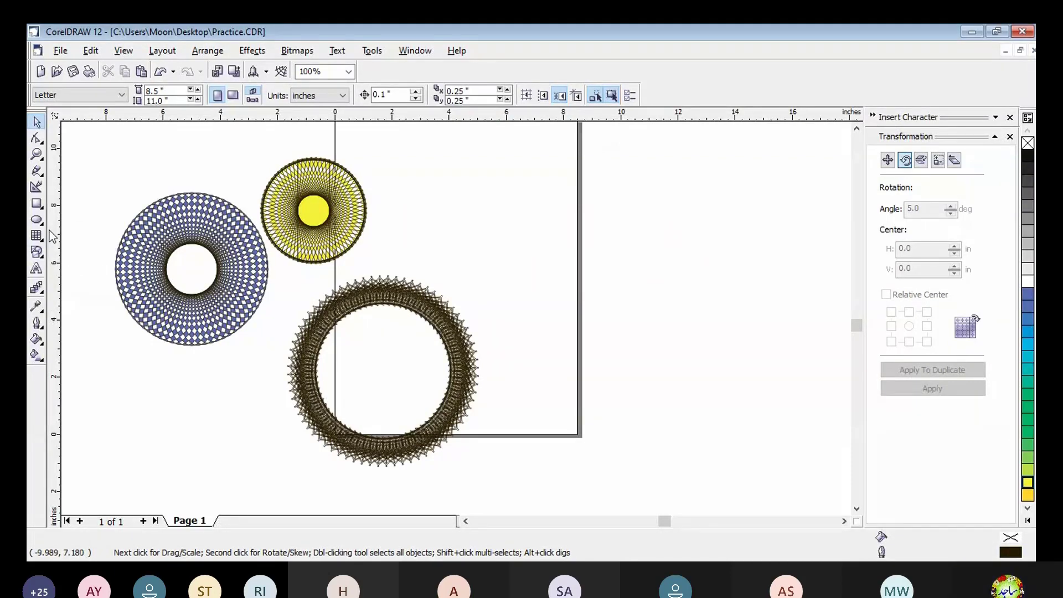
Draw an upright rectangle in the empty area right of the page, centered at about 10.59 inches horizontally and 6.78 inches vertically
left_click(44, 209)
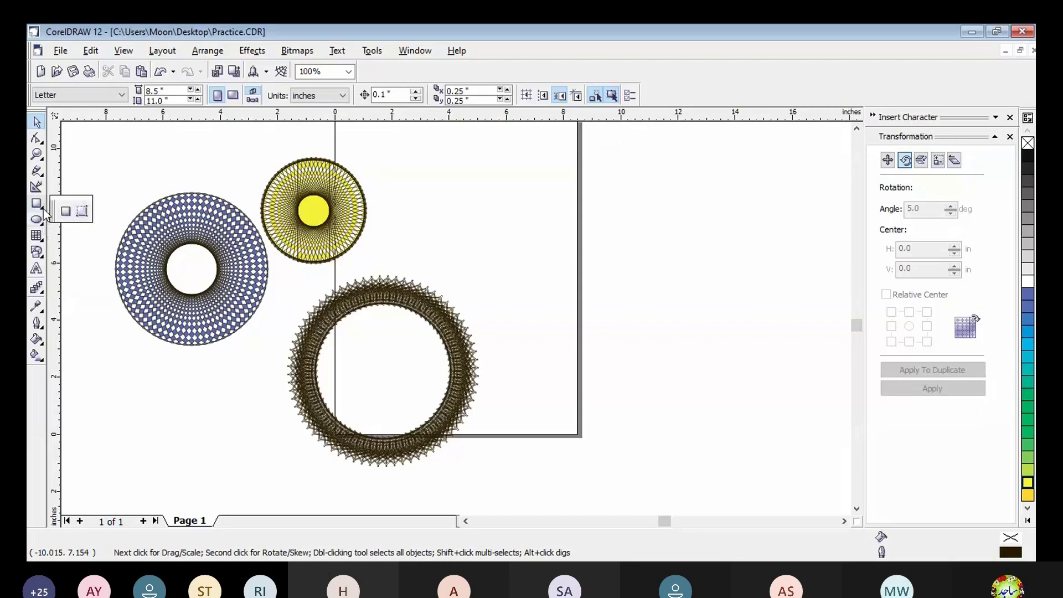
left_click(65, 211)
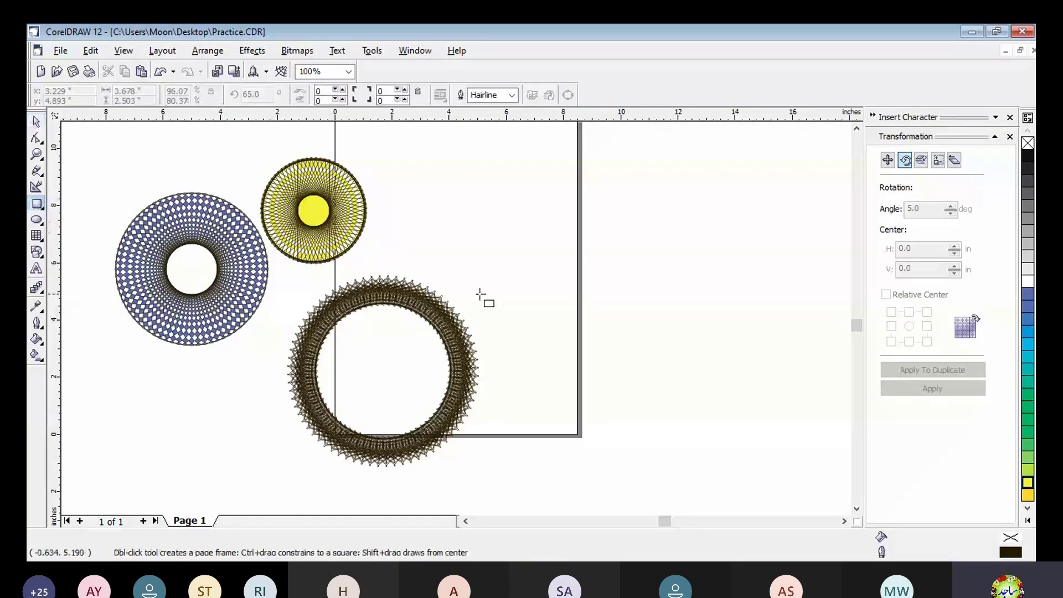
mouse_move(621, 211)
left_mouse_down()
mouse_move(662, 275)
mouse_move(655, 270)
left_mouse_up()
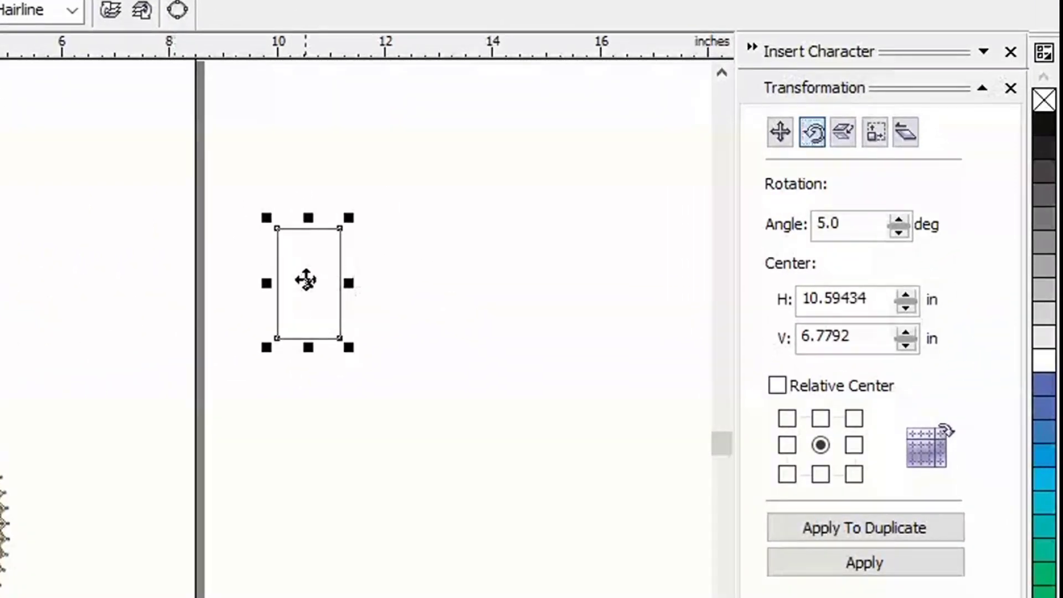
left_click(306, 280)
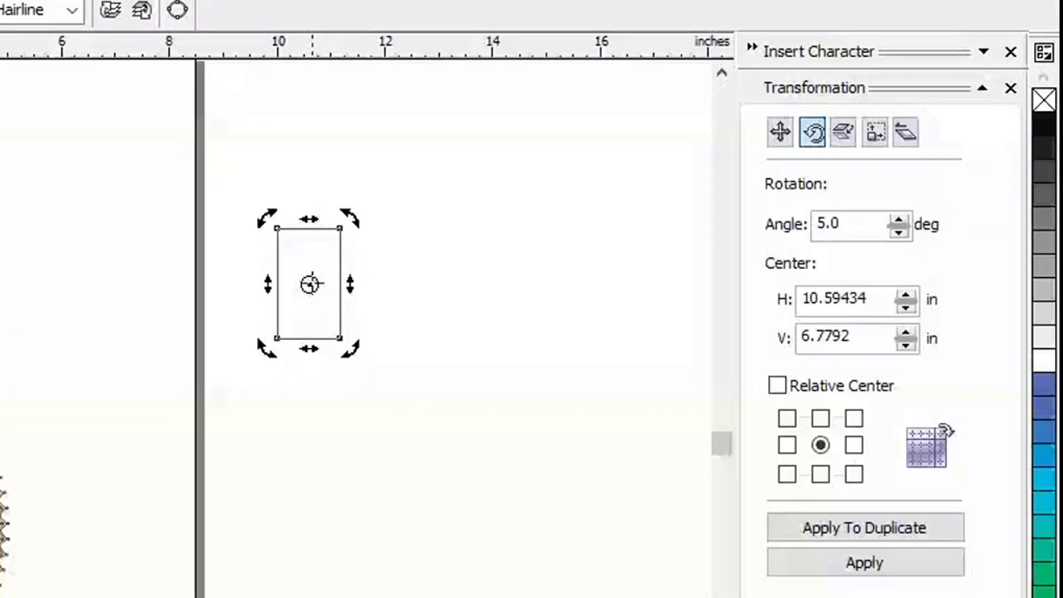
left_click_drag(311, 285, 310, 331)
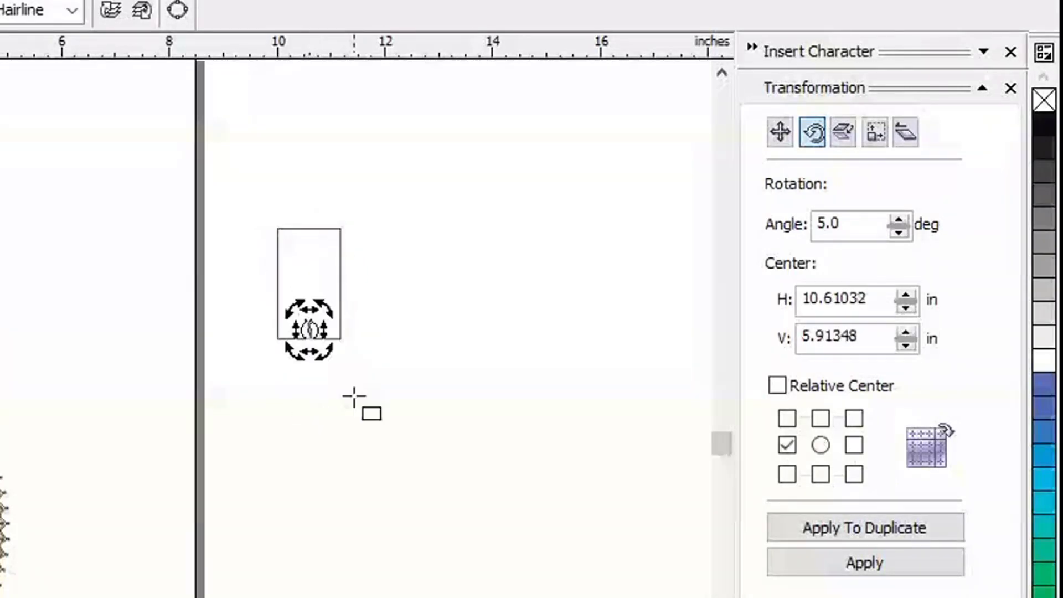
left_click(374, 359)
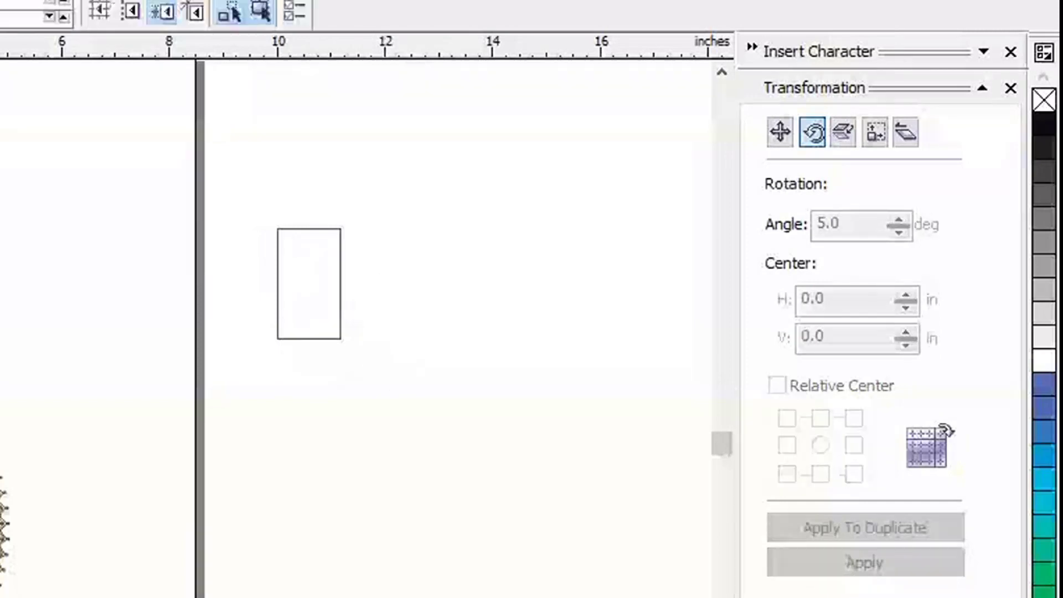
Move the upright rectangle's rotation center well below the shape, to about 10.84 inches horizontally and 4.16 inches vertically
left_click(308, 320)
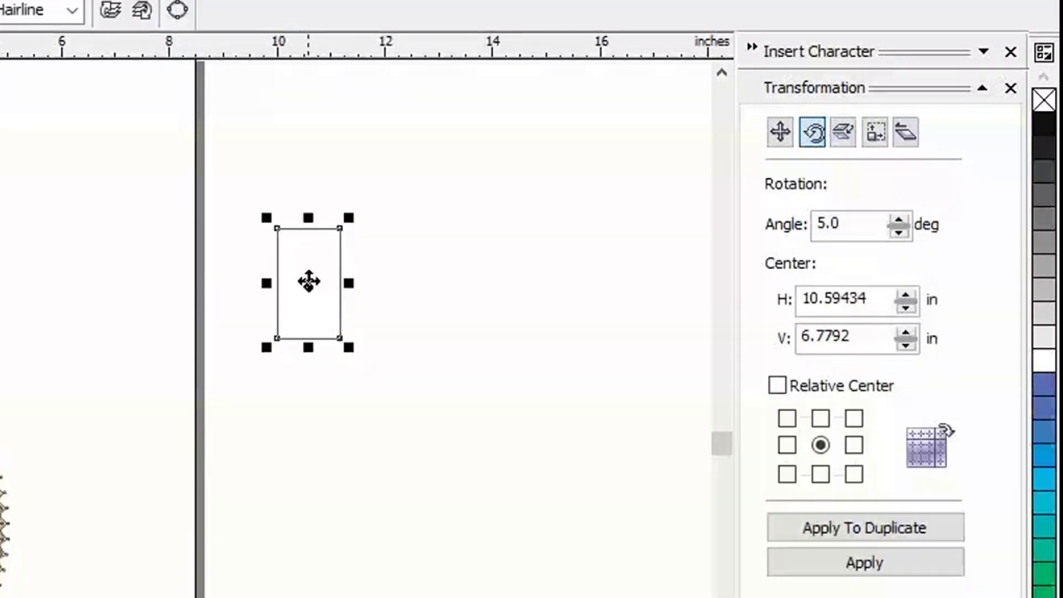
key("F10")
left_click(307, 276)
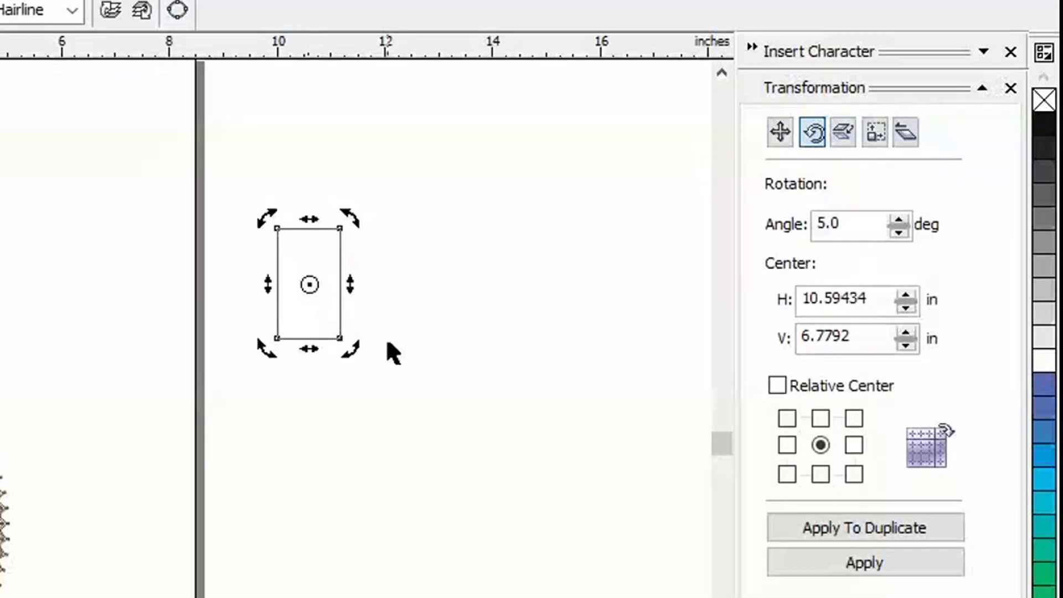
left_click_drag(308, 285, 322, 426)
left_click(308, 290)
left_click(308, 290)
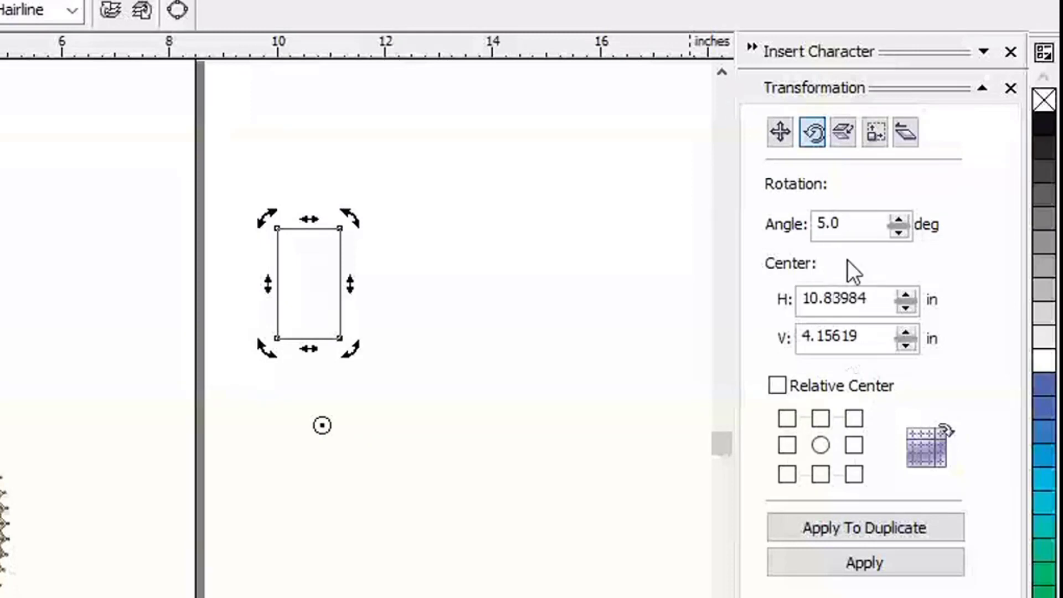
Set the rotation angle to 10.0 degrees and duplicate the rectangle repeatedly around its offset center until the ring closes
left_click(905, 220)
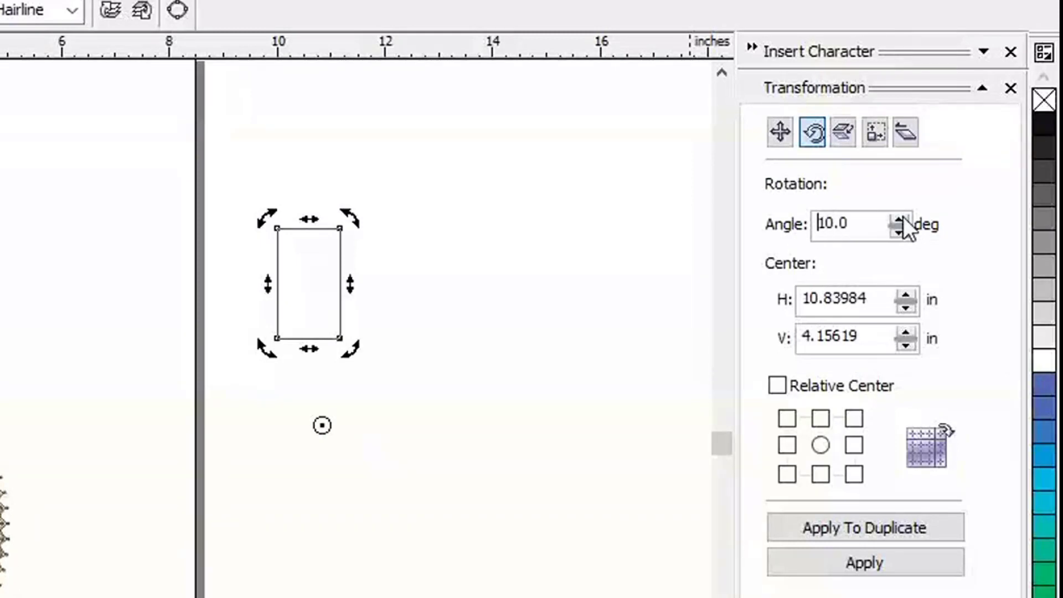
left_click(865, 528)
left_click(866, 528)
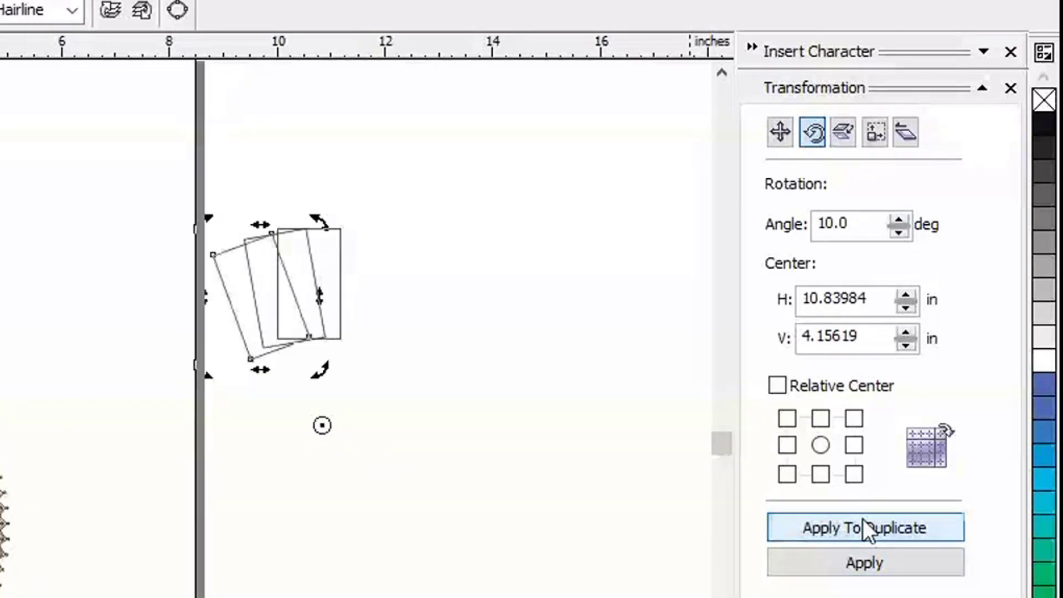
left_click(865, 527)
left_click(864, 527)
left_click(864, 527)
left_click(864, 528)
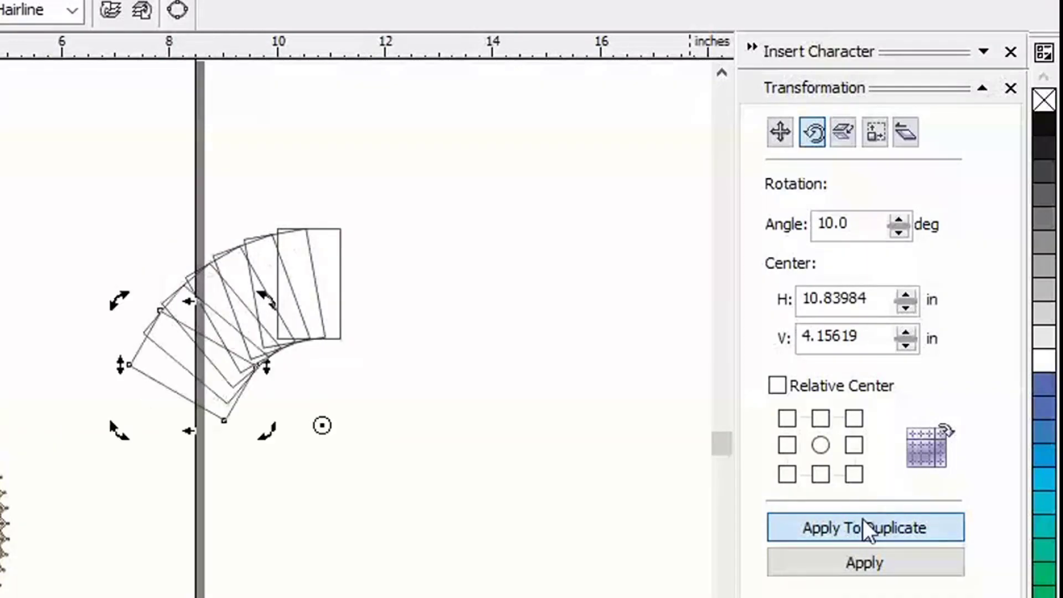
left_click(863, 521)
left_click(864, 520)
left_click(864, 521)
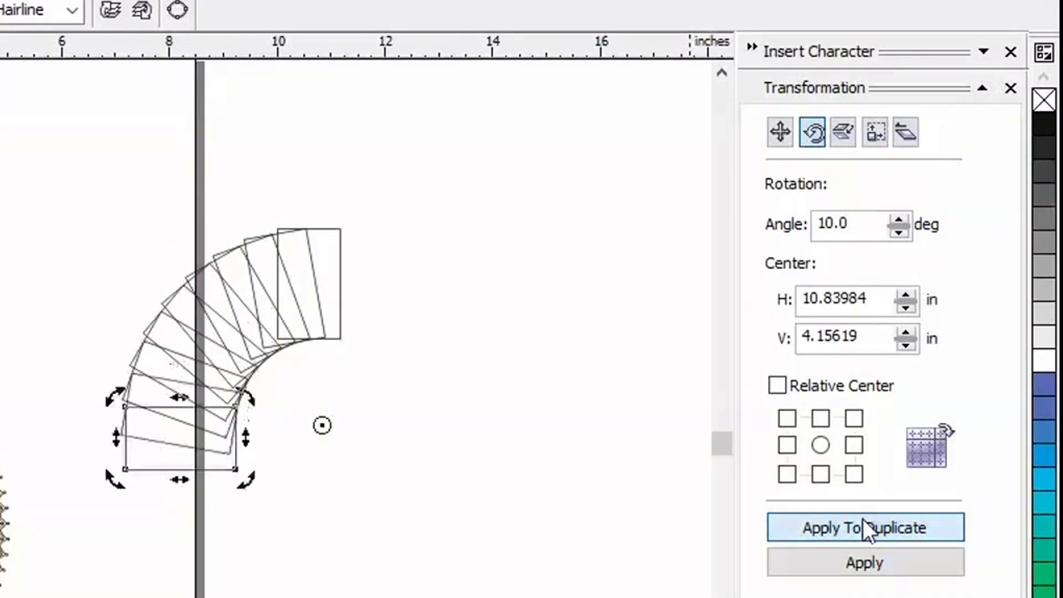
left_click(863, 521)
left_click(864, 521)
left_click(864, 521)
left_click(863, 519)
left_click(863, 519)
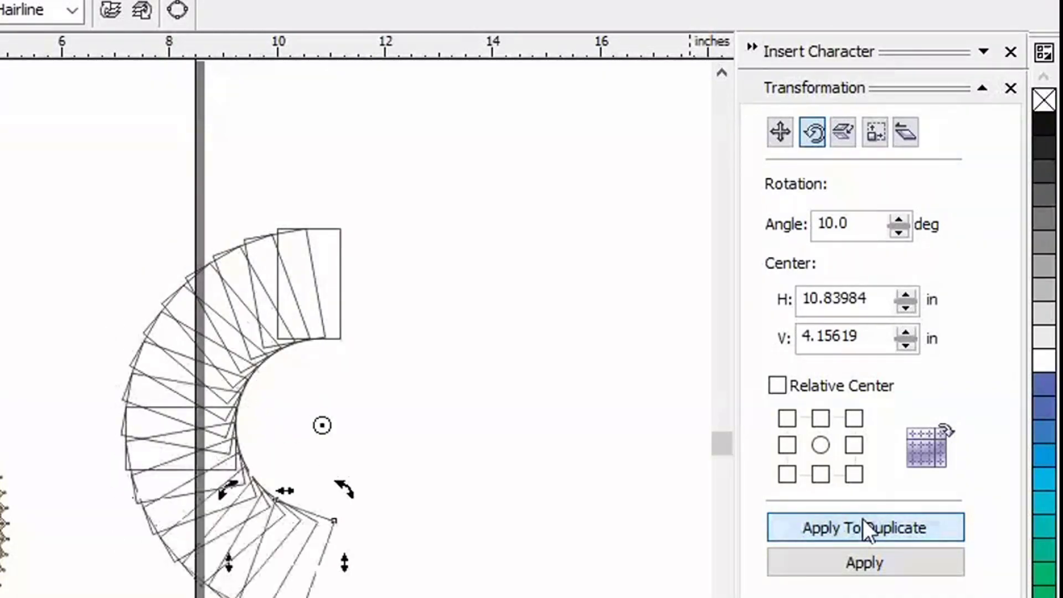
left_click(863, 520)
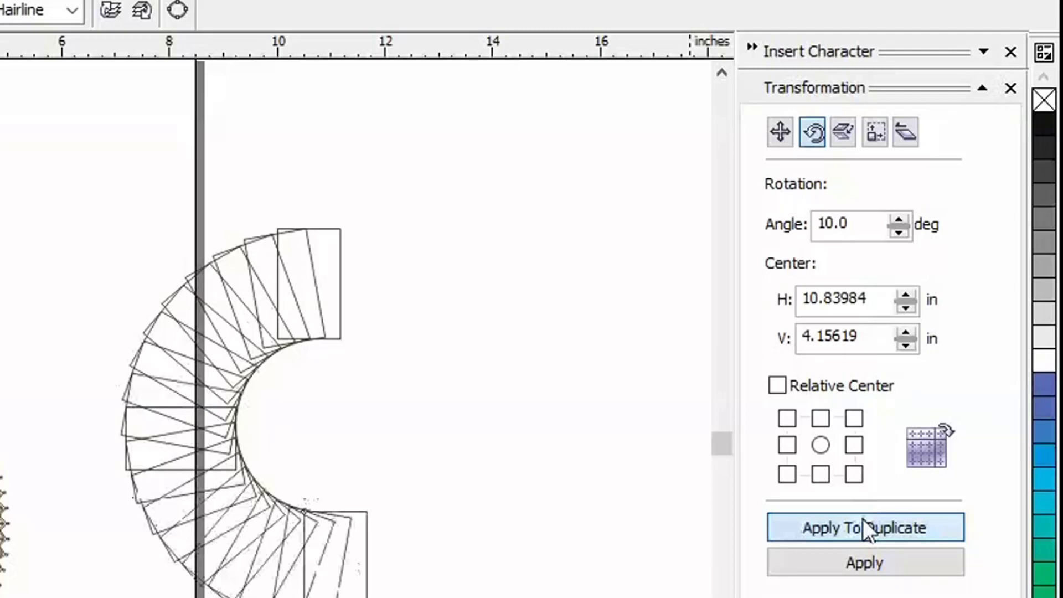
left_click(863, 519)
left_click(863, 520)
left_click(863, 520)
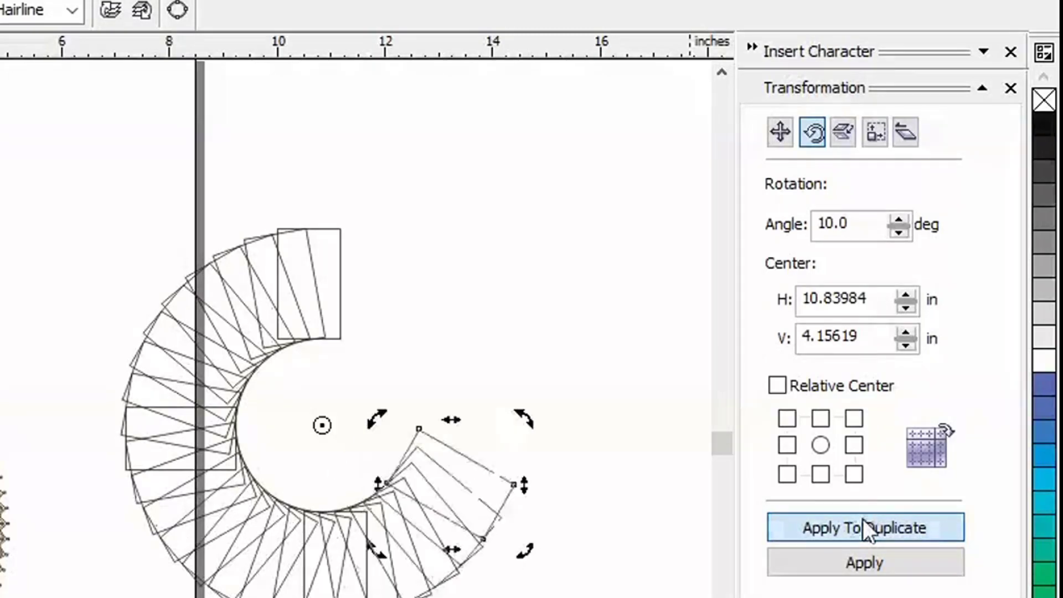
left_click(863, 520)
left_click(863, 520)
left_click(863, 520)
left_click(863, 519)
left_click(863, 520)
left_click(863, 520)
left_click(863, 520)
left_click(863, 520)
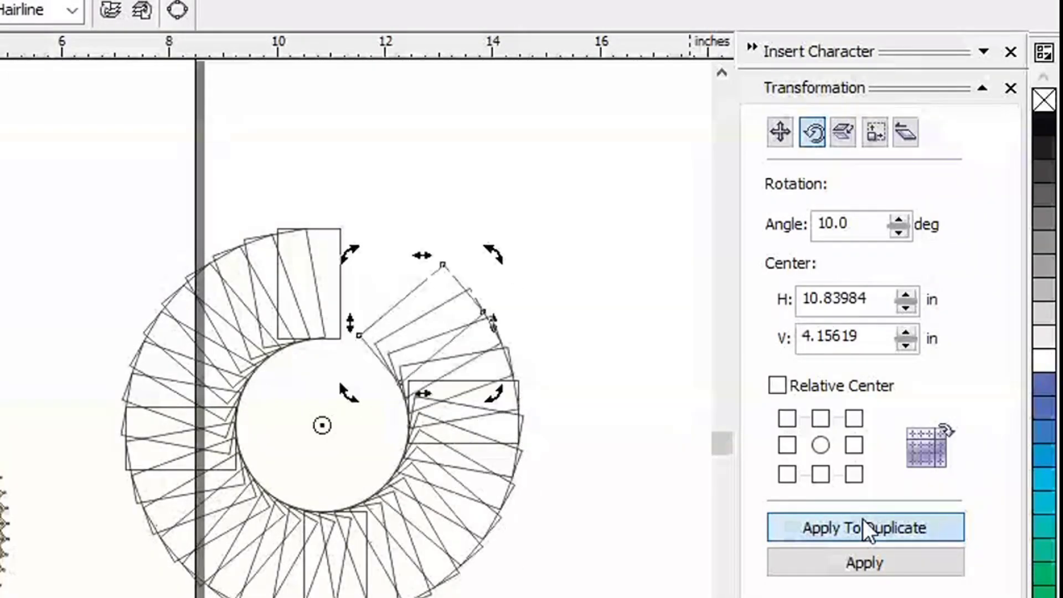
left_click(863, 519)
left_click(863, 520)
left_click(863, 520)
left_click(863, 520)
left_click(863, 520)
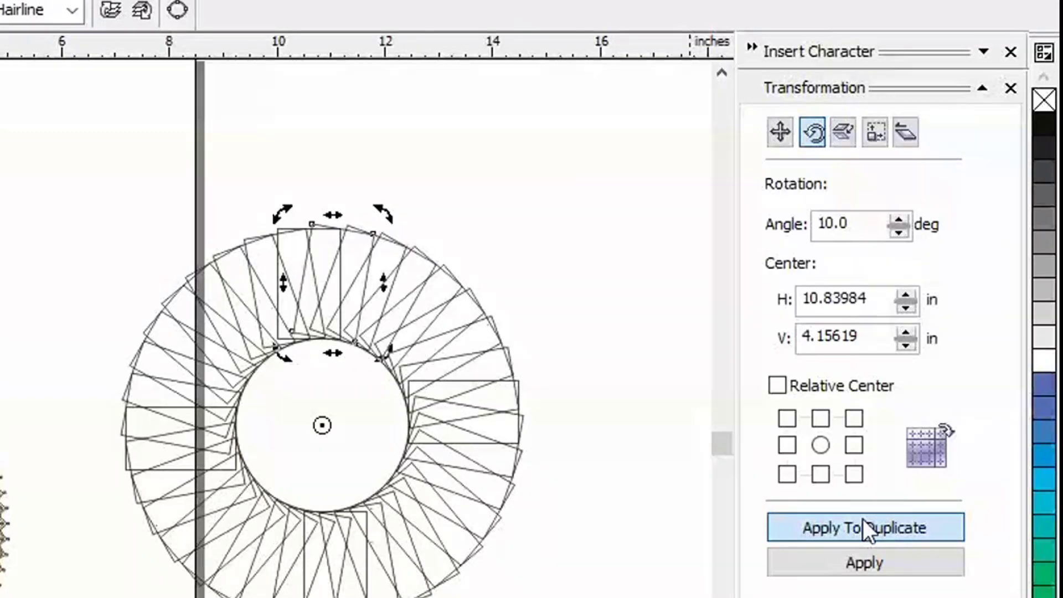
Select all the rectangles of the new ring, fill them with blue and combine them into a single object
left_click(612, 415)
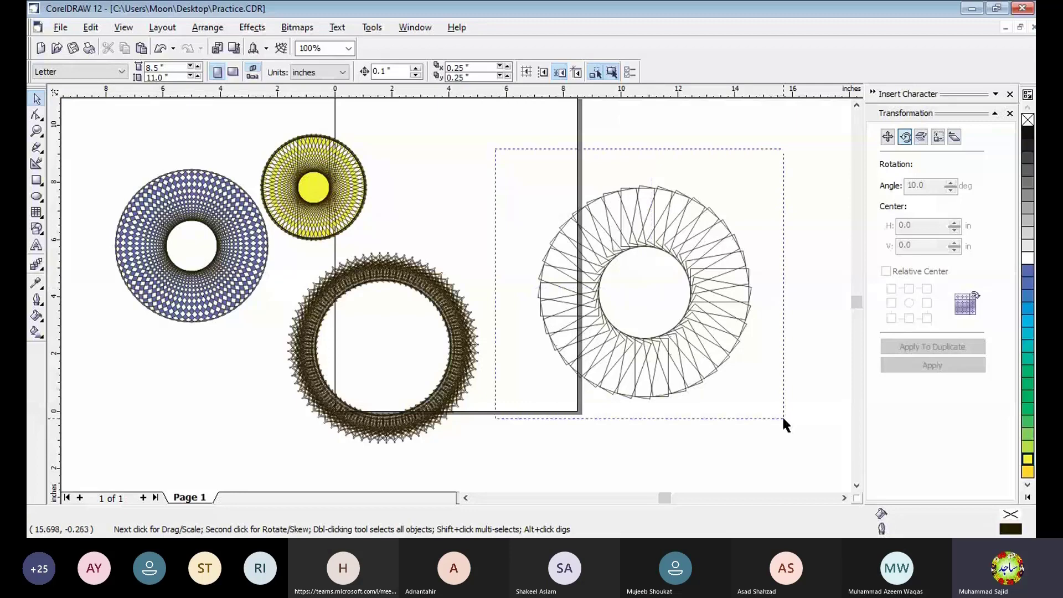
left_click_drag(782, 414, 783, 415)
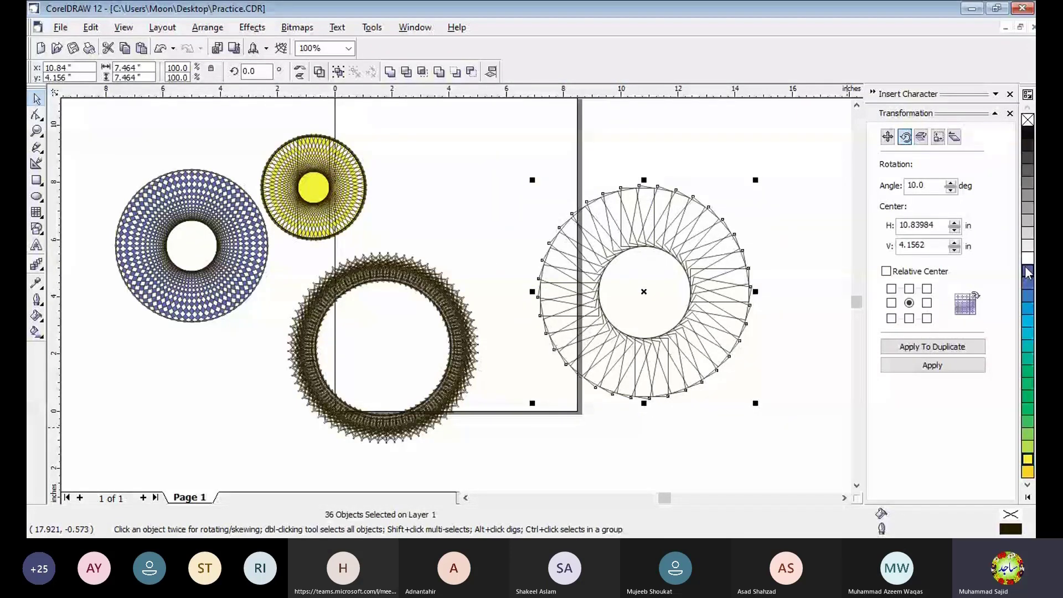
left_click(1028, 272)
left_click(207, 27)
left_click(233, 152)
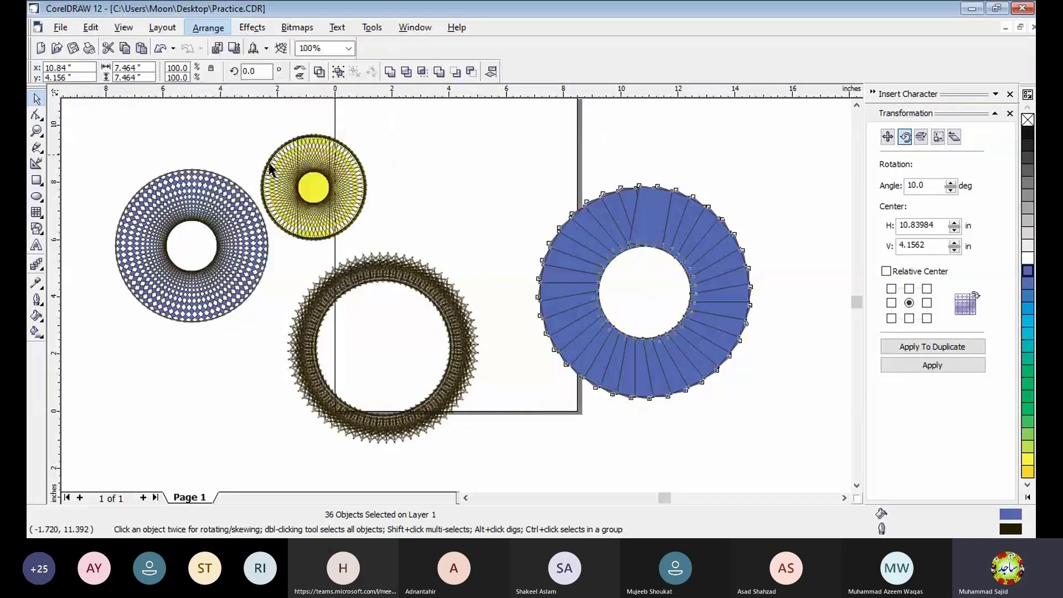
Move the combined blue ring onto the page, centered at about 5.42 by 7.83 inches, and scale it down to about 5.23 inches wide
left_click(779, 257)
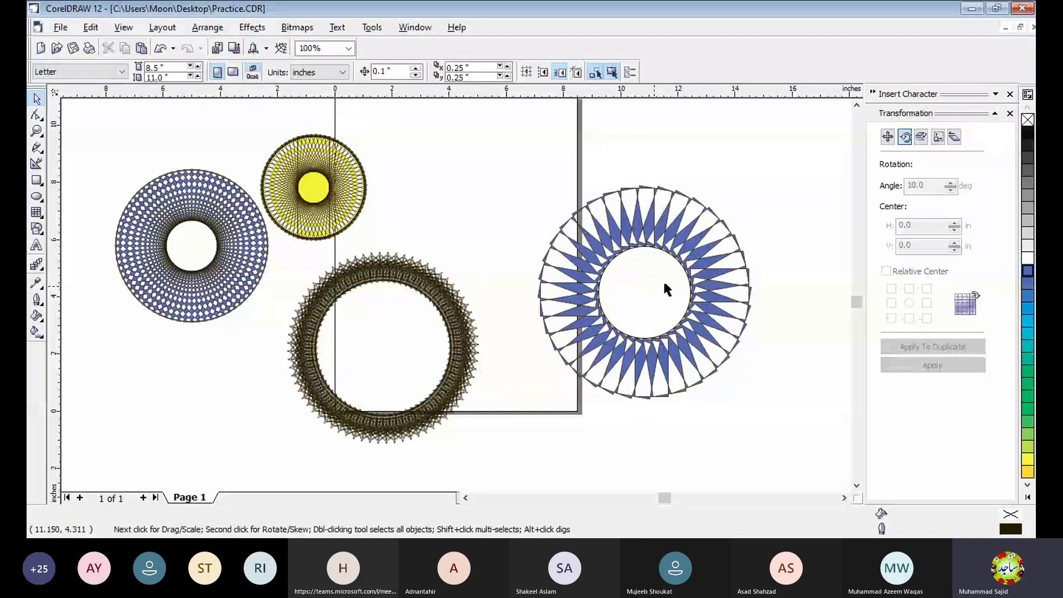
left_click(672, 280)
left_click_drag(641, 294, 572, 240)
left_click_drag(519, 208, 508, 205)
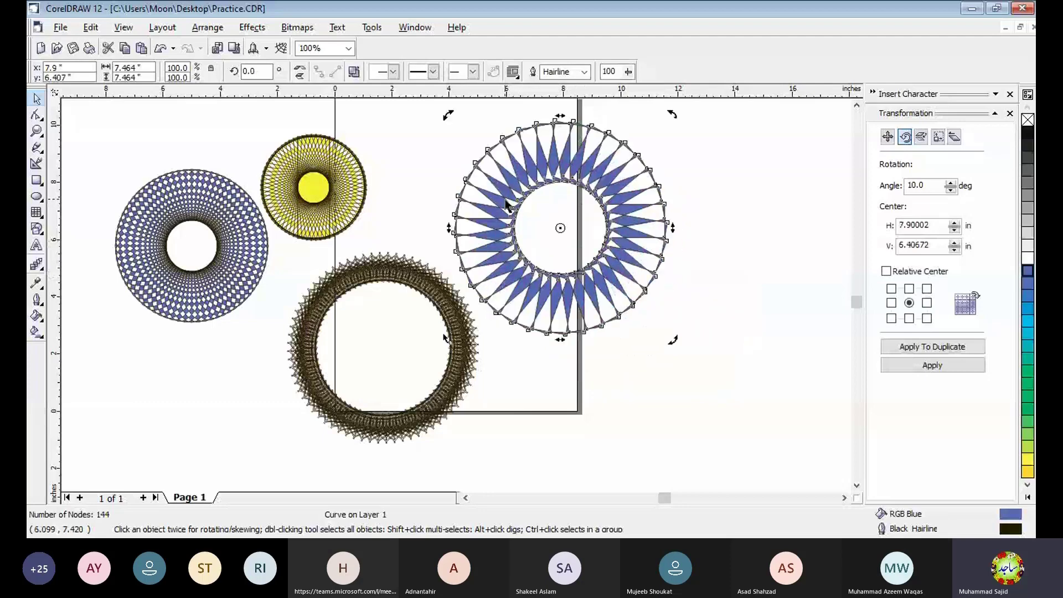
left_click(623, 210)
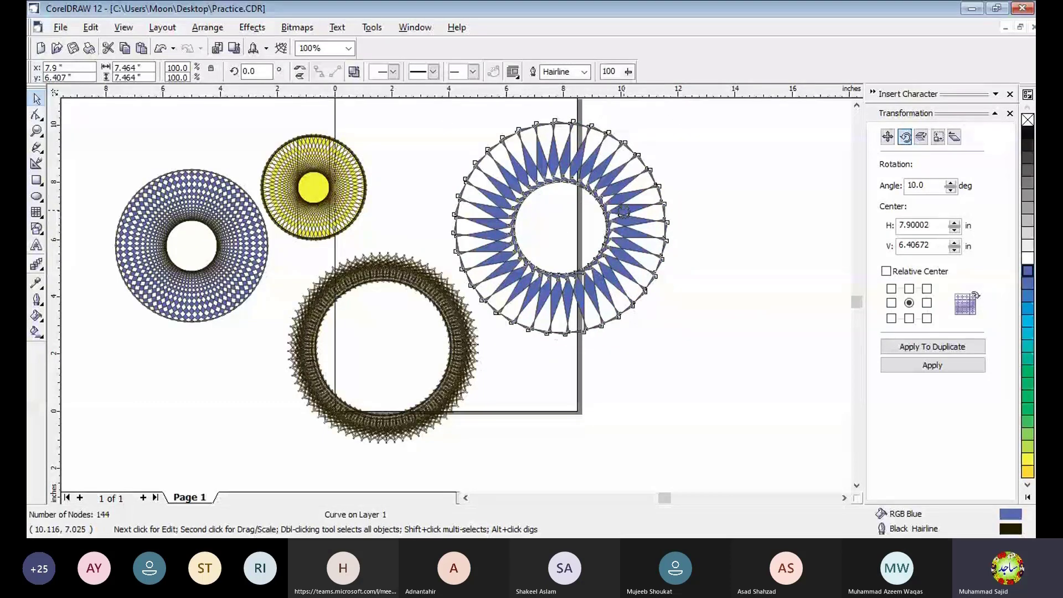
left_click_drag(623, 210, 493, 202)
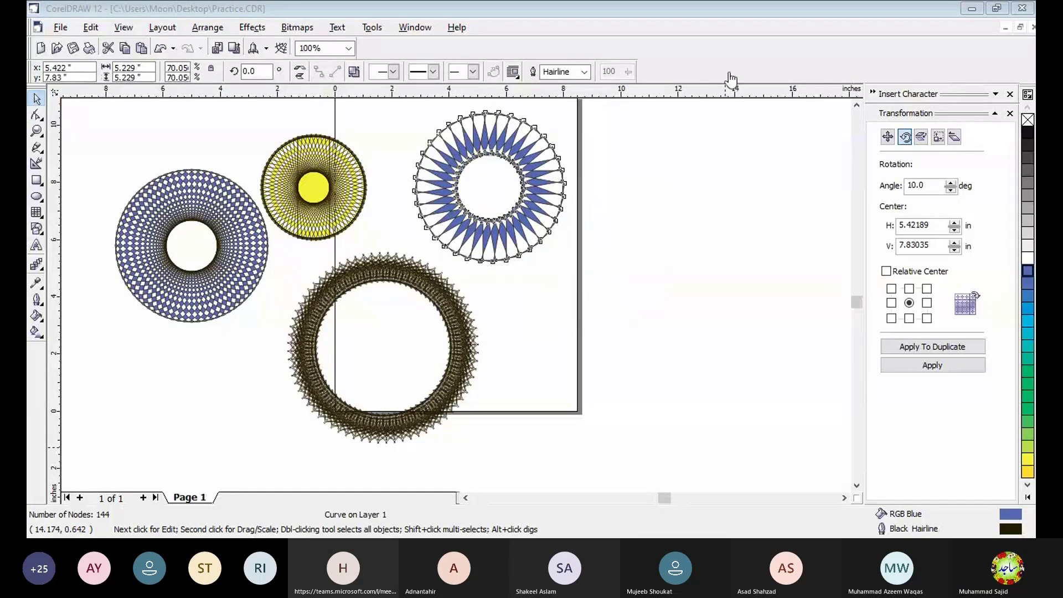
left_click(846, 44)
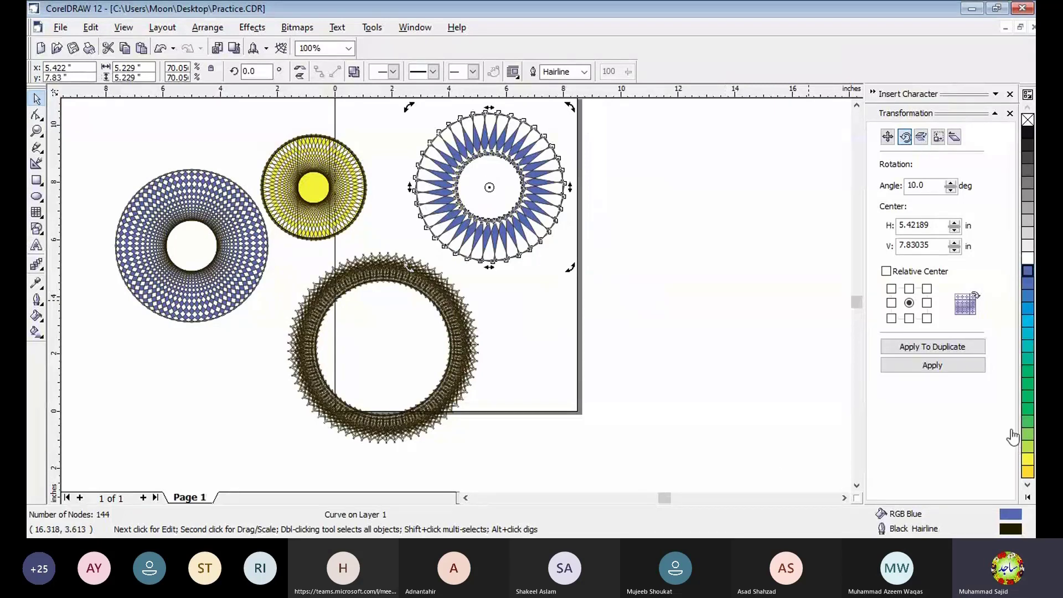
left_click(643, 301)
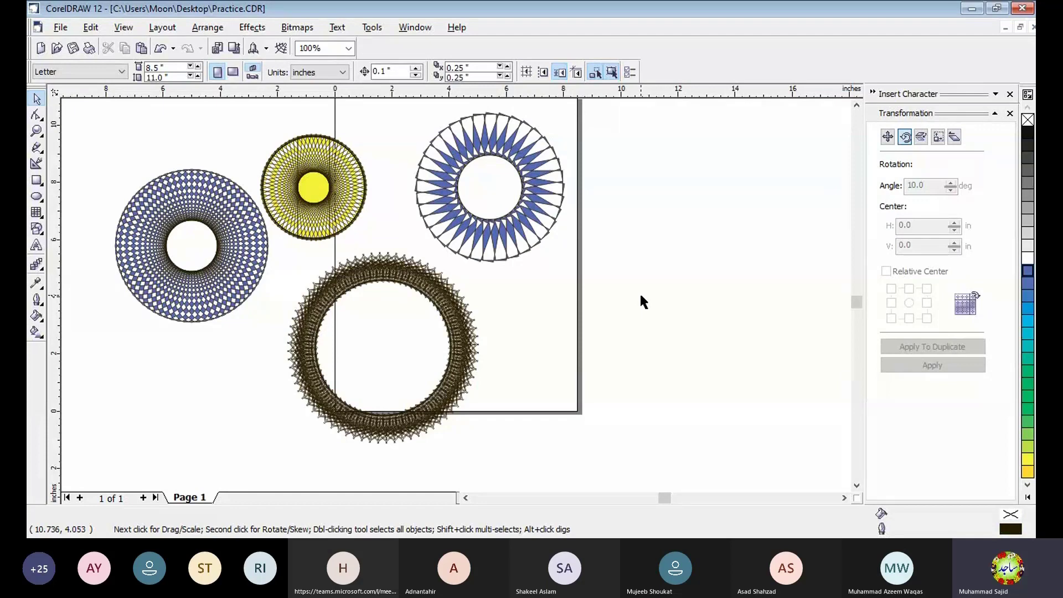
Draw a closed triangle about 3.95 by 4.45 inches with straight freehand lines in the empty area beside the page
left_click(844, 498)
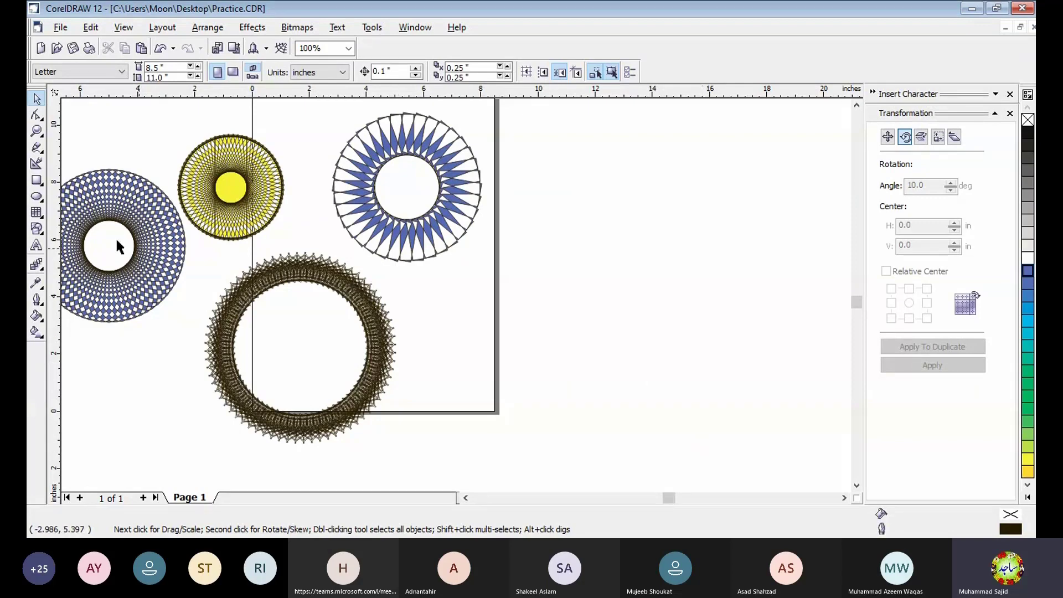
left_click(36, 147)
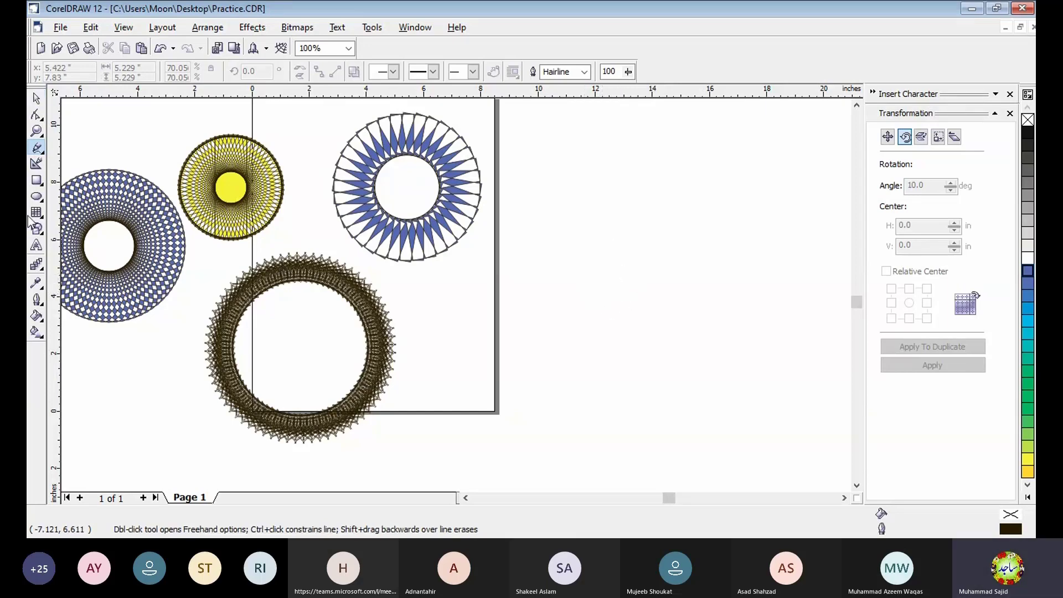
left_click(588, 324)
left_click(638, 205)
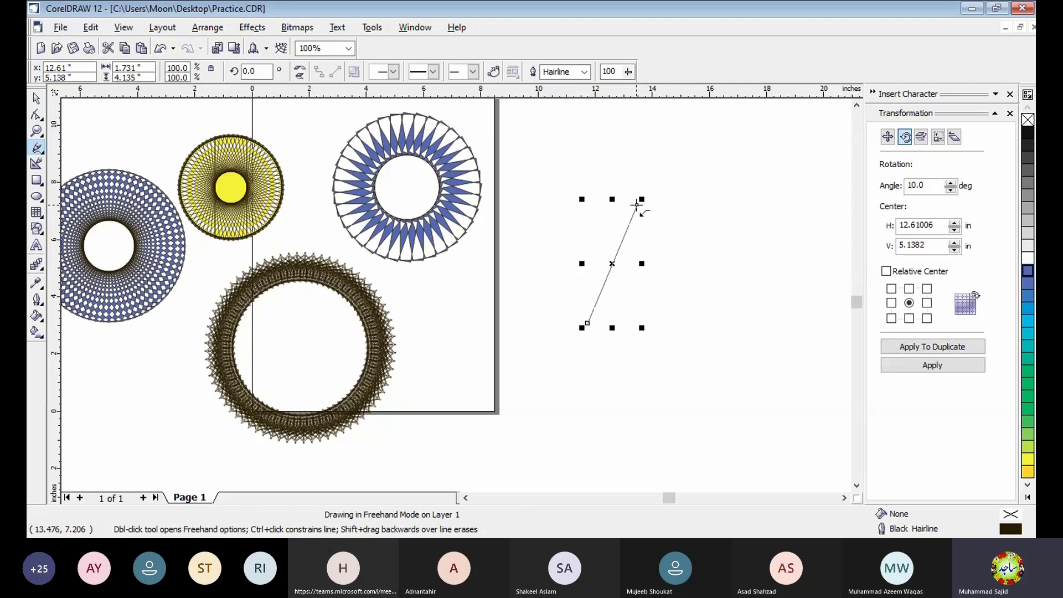
left_click(637, 205)
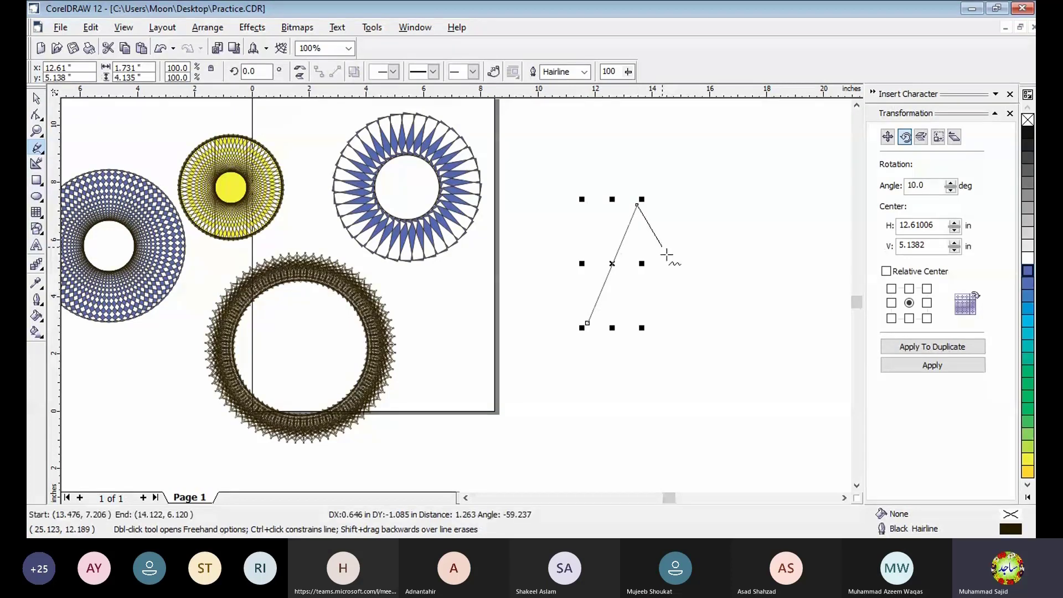
left_click(701, 331)
left_click(702, 332)
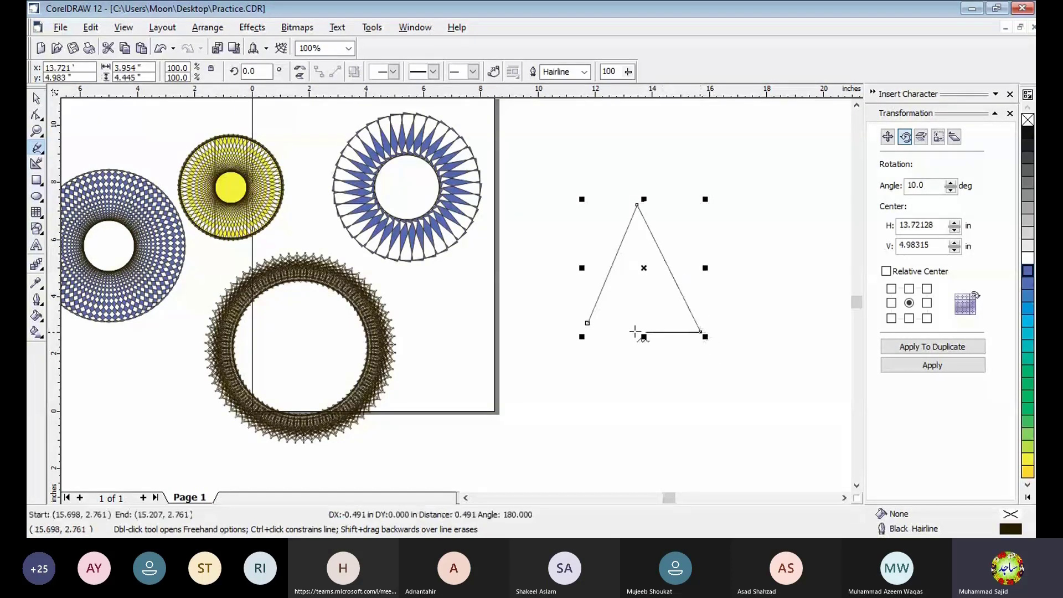
left_click(587, 323)
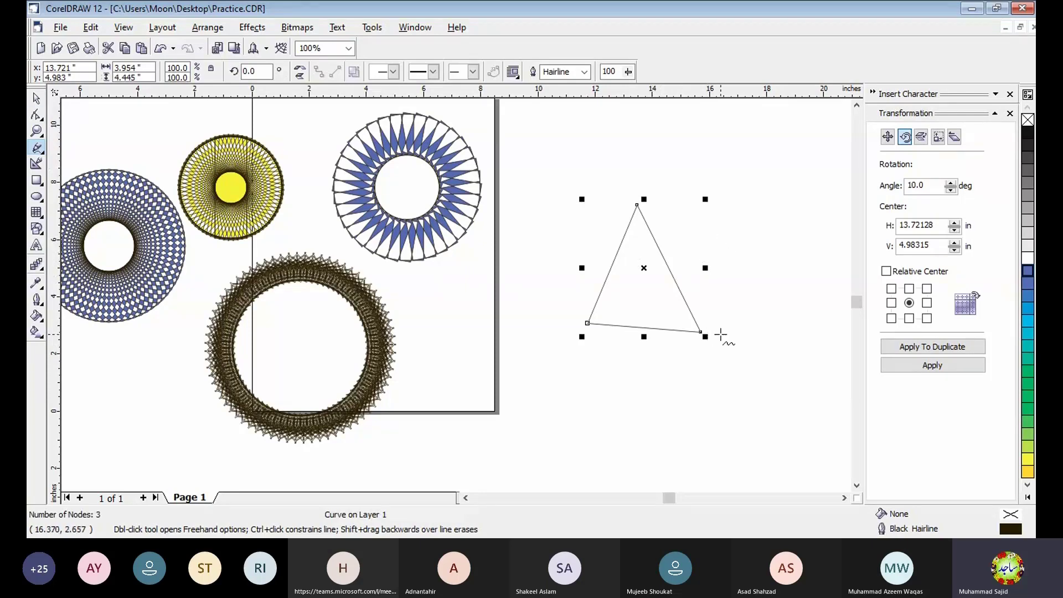
Reshape the triangle by moving its lower-right node inward and bending its left side into an inward curve
left_click(37, 115)
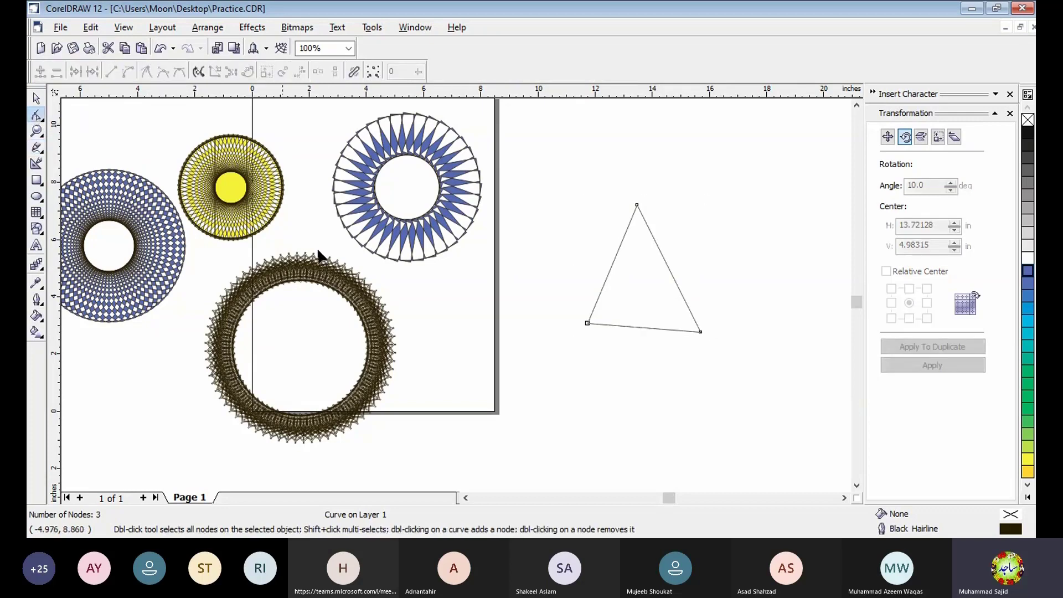
left_click_drag(700, 331, 662, 301)
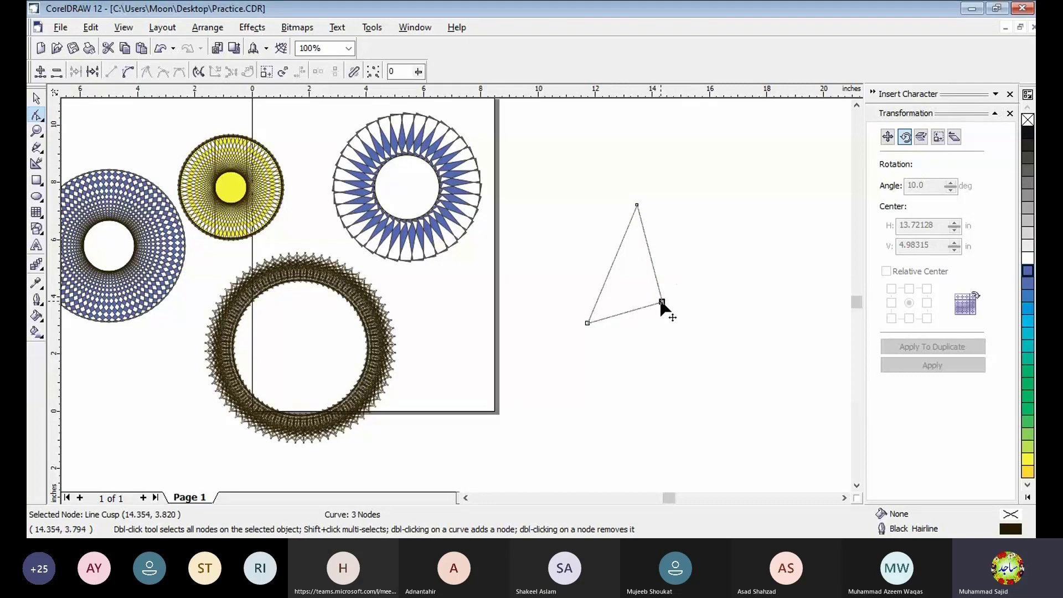
left_click(613, 264)
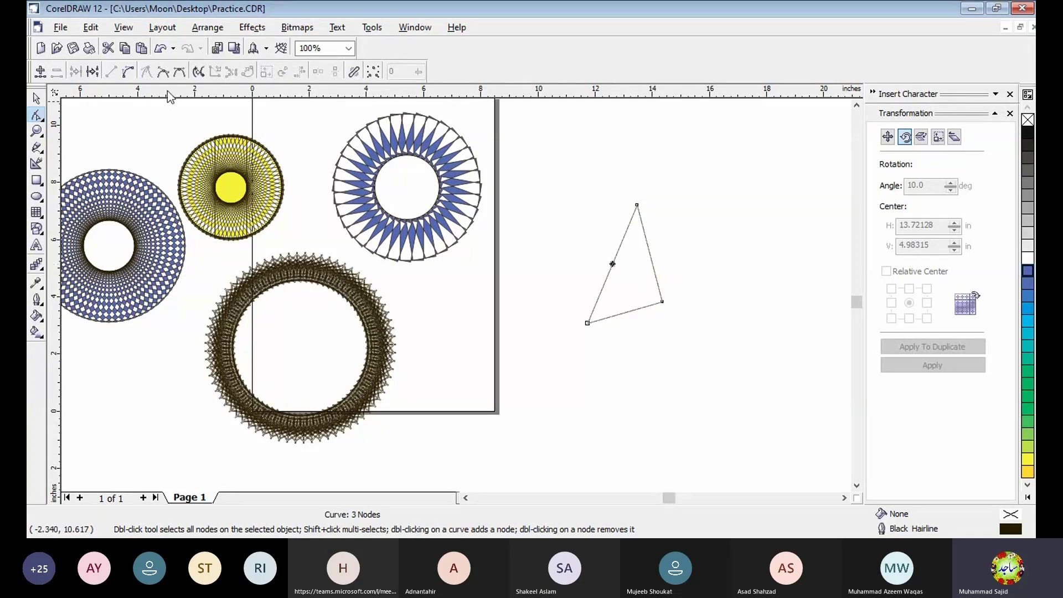
left_click(128, 71)
left_click_drag(619, 262, 624, 267)
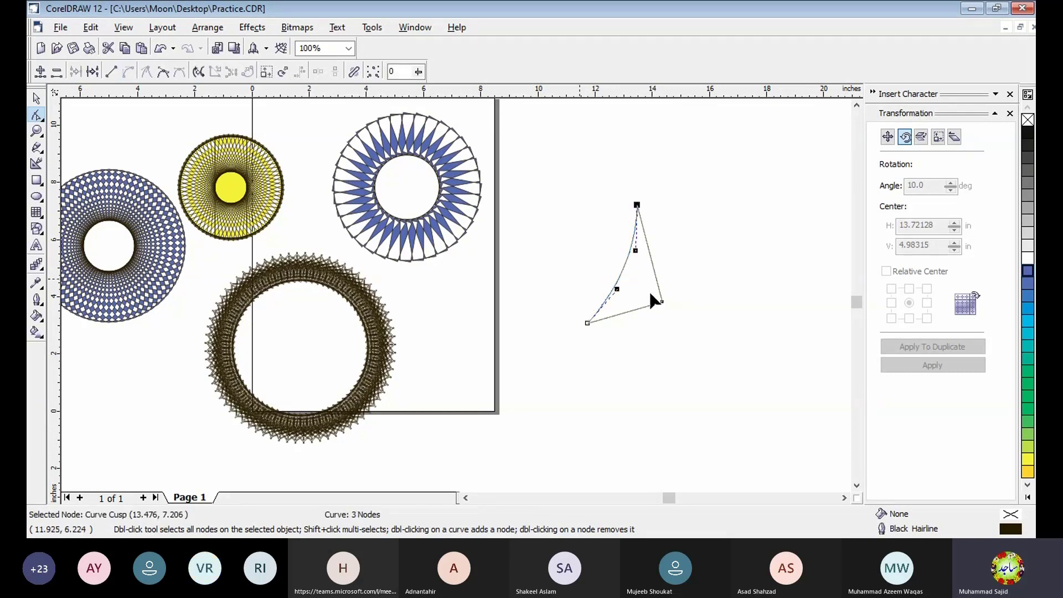
left_click(36, 99)
left_click(591, 310)
left_click(728, 325)
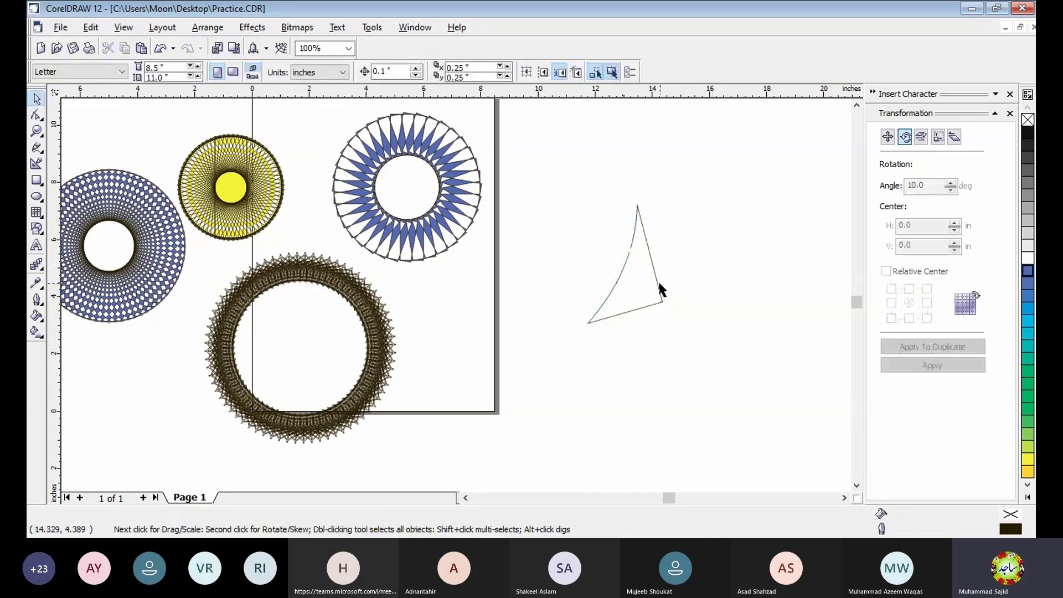
Mirror the curved triangle horizontally and vertically
left_click(642, 276)
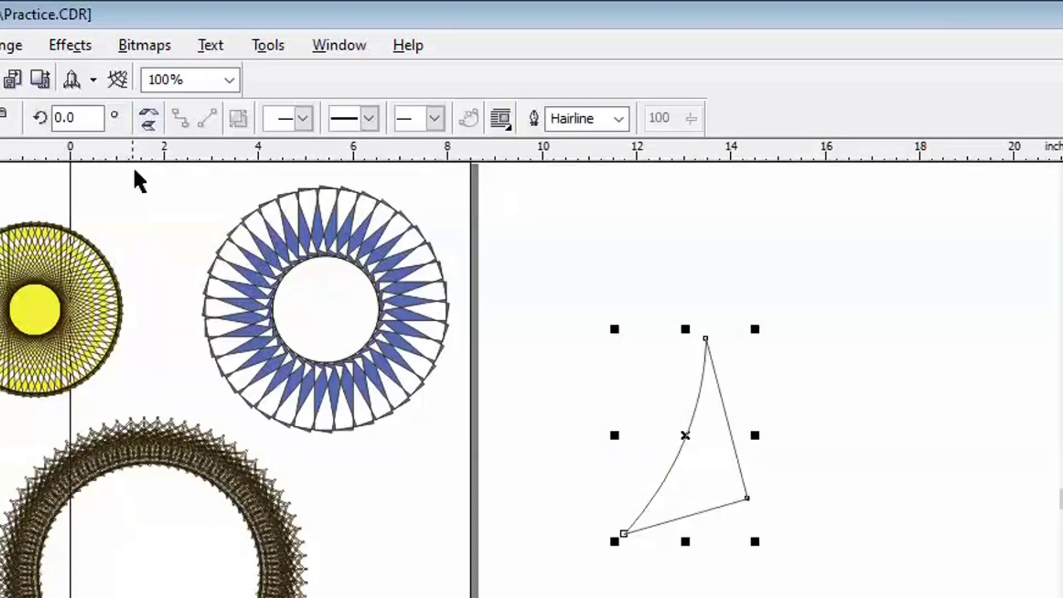
left_click(150, 118)
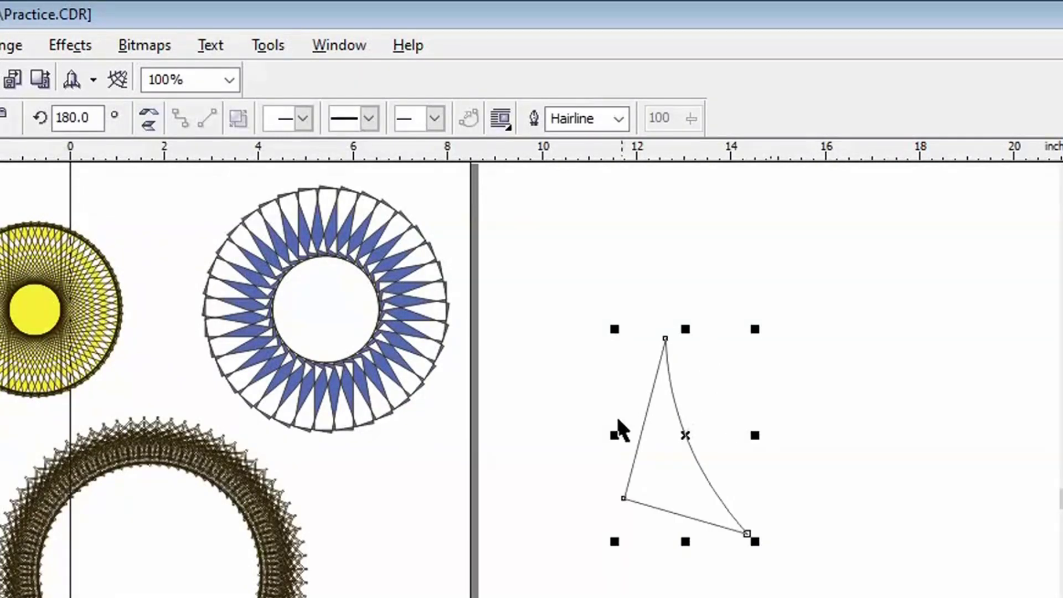
left_click(149, 126)
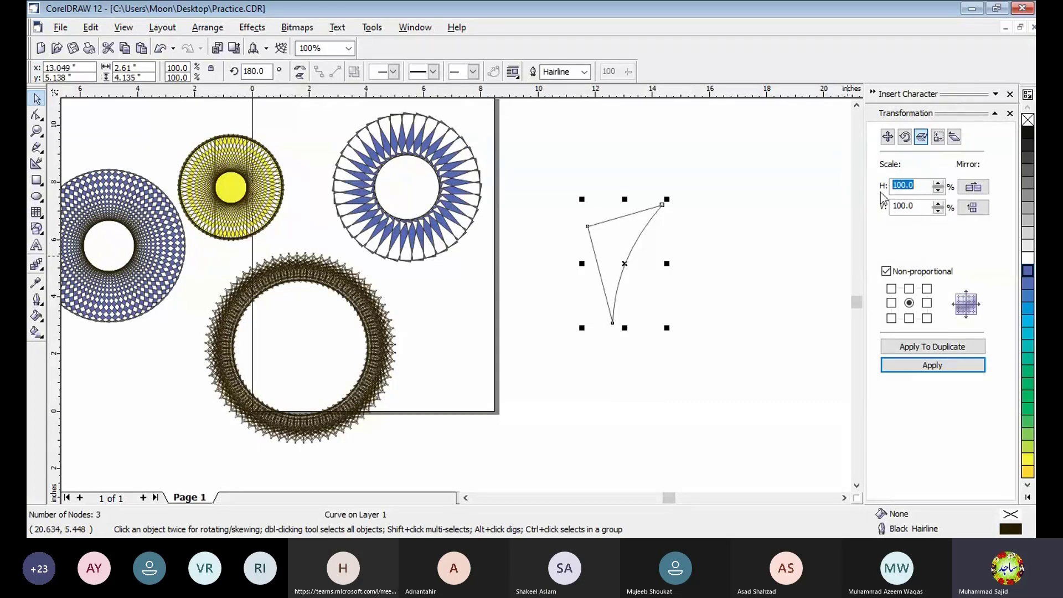
Create a horizontally mirrored duplicate of the curved triangle at 100% scale about its center, and delete the duplicate
left_click(980, 189)
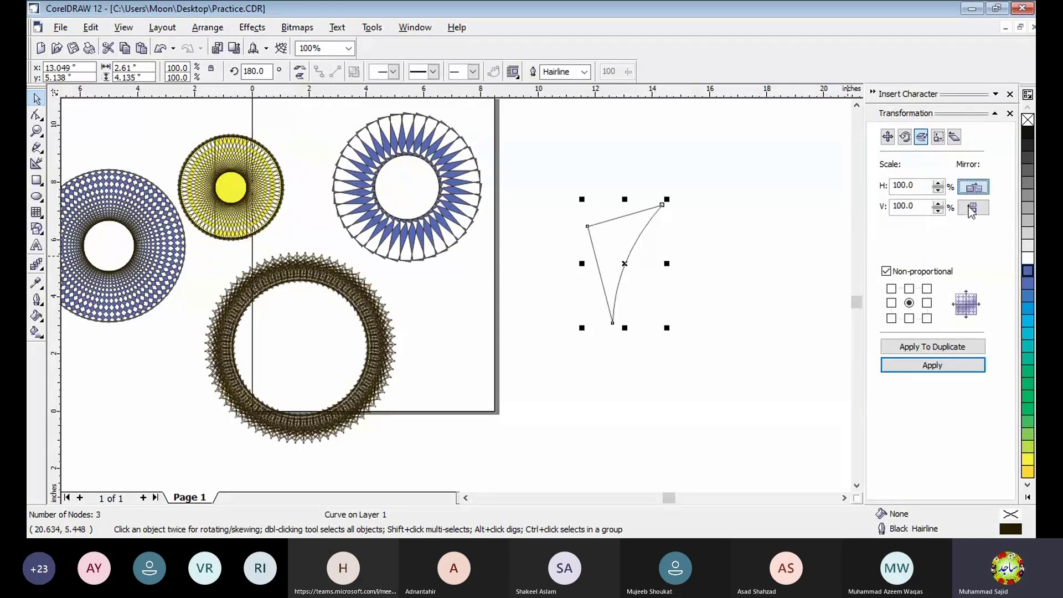
left_click(933, 352)
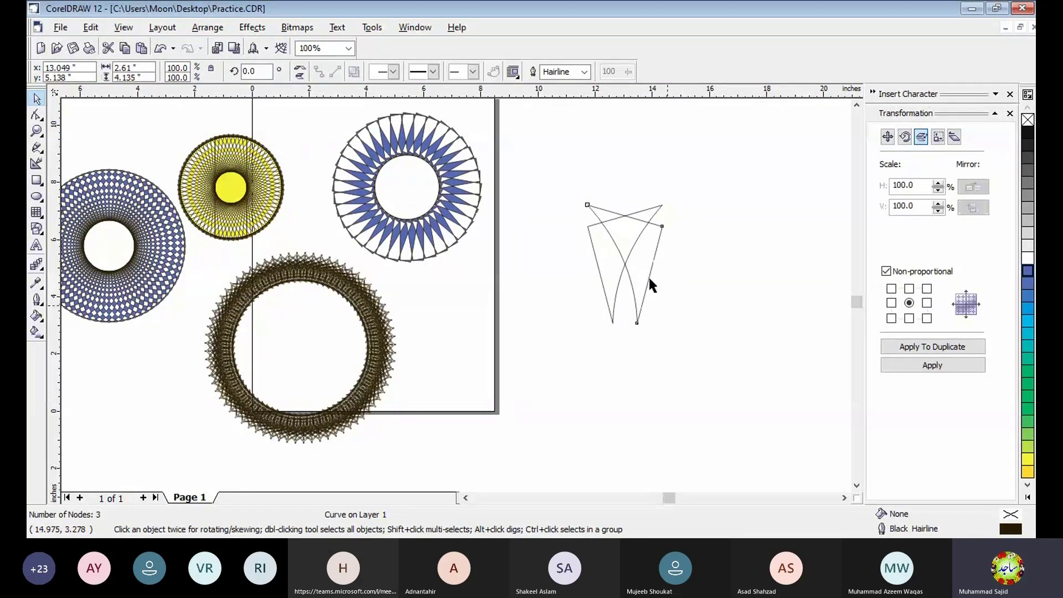
key("Delete")
Create an unmirrored duplicate of the curved triangle scaled to 150% horizontally about its center, and delete the duplicate
left_click(613, 238)
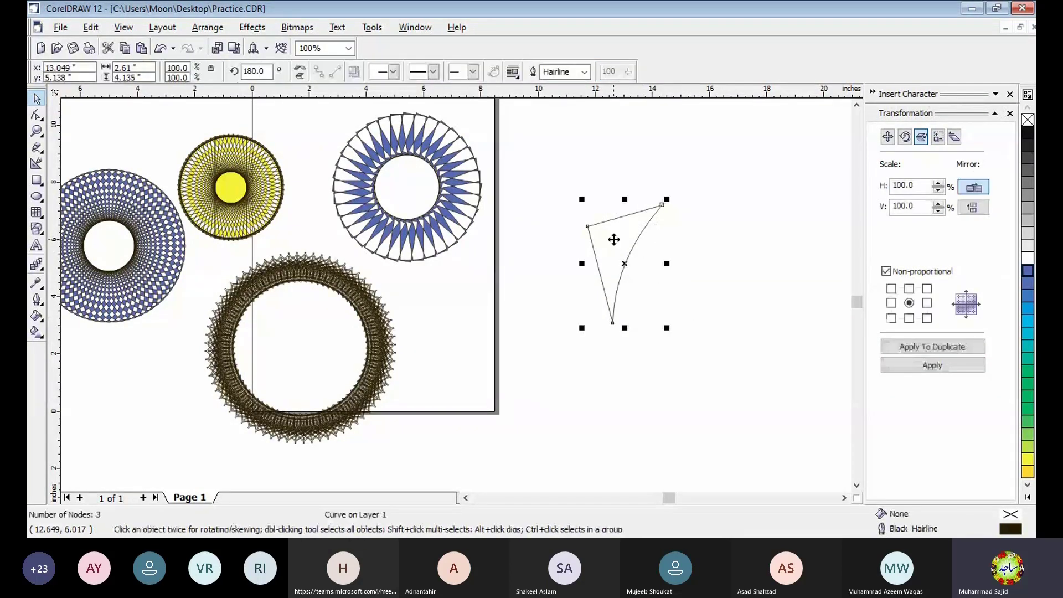
left_click(973, 187)
left_click(938, 183)
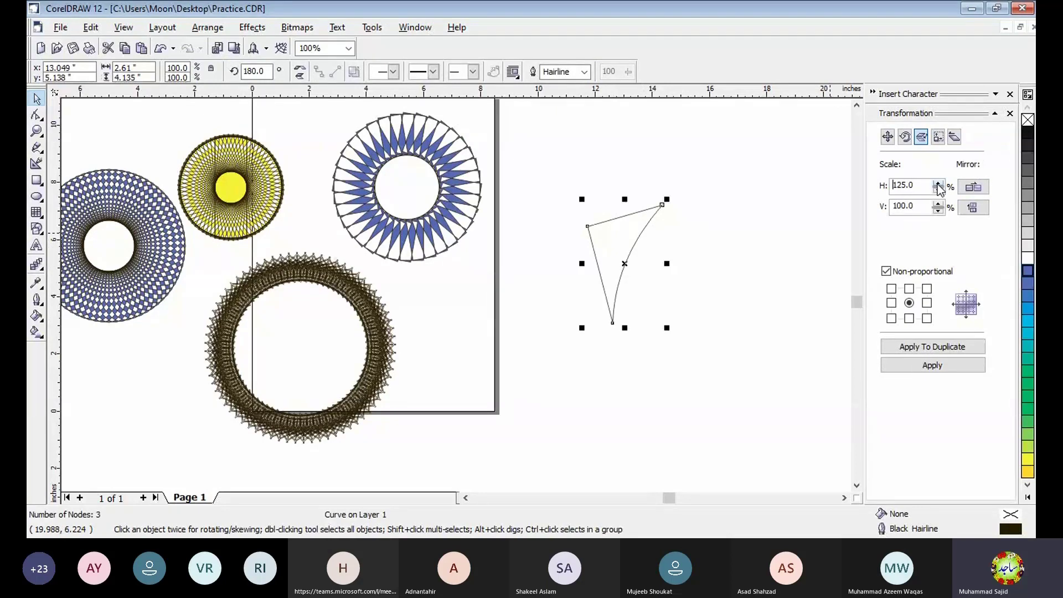
left_click(938, 184)
left_click(936, 348)
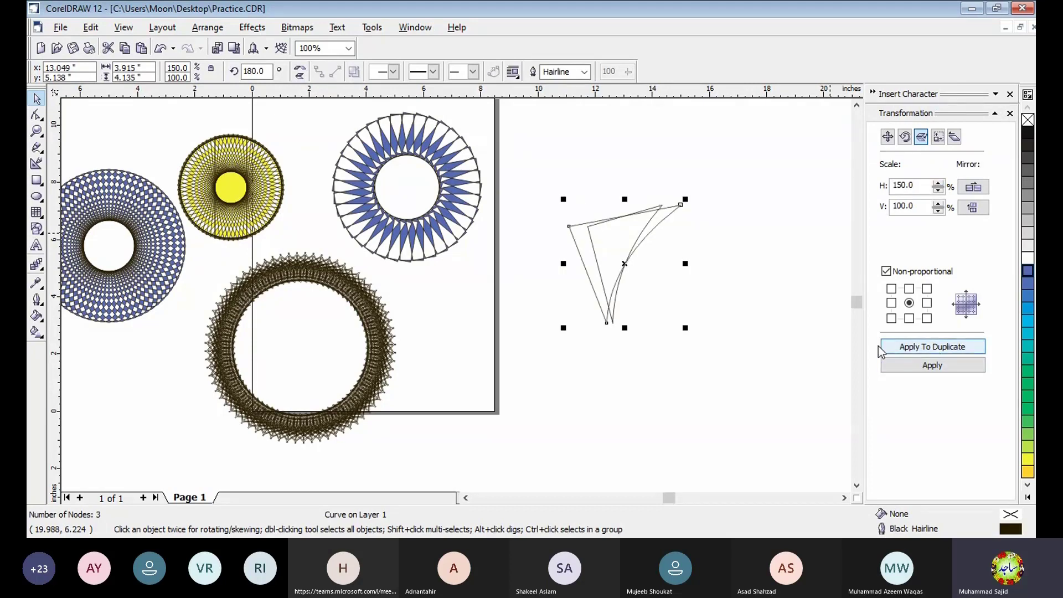
left_click(973, 207)
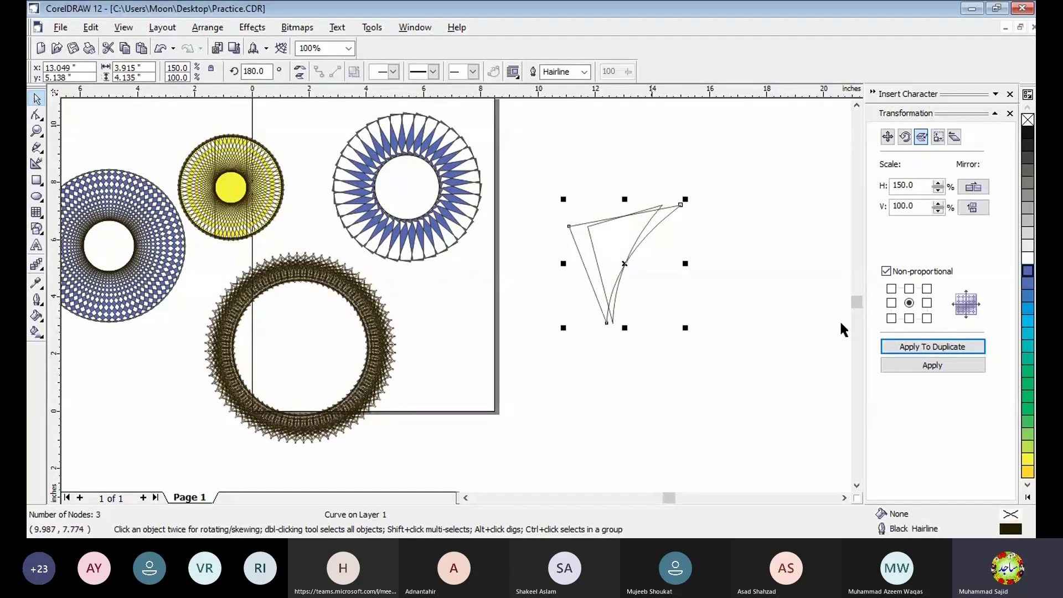
key("Delete")
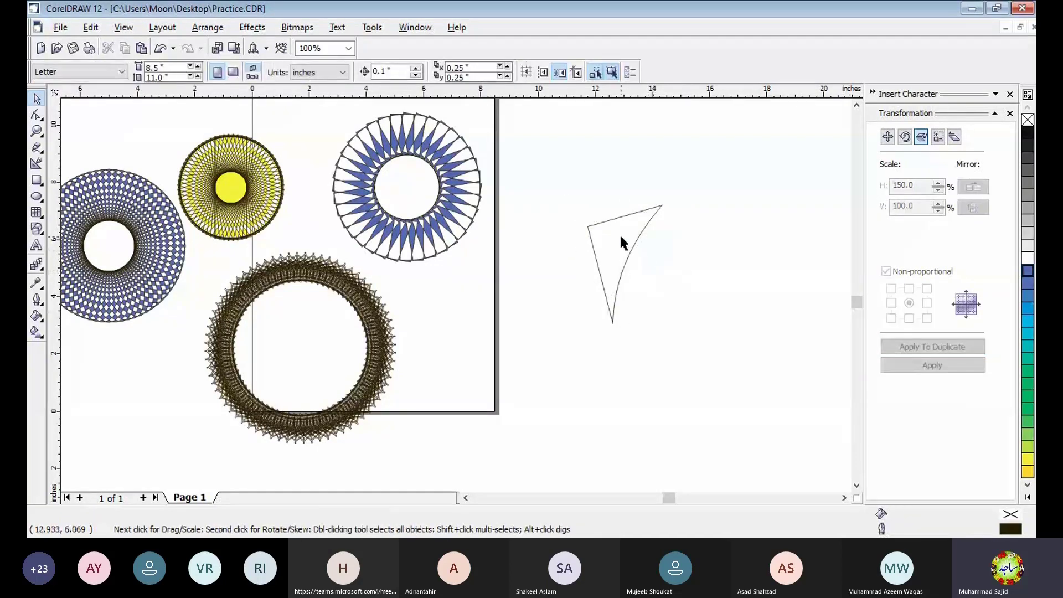
Duplicate the curved triangle mirrored horizontally about its right-middle anchor with the horizontal scale set to 180%
left_click(620, 233)
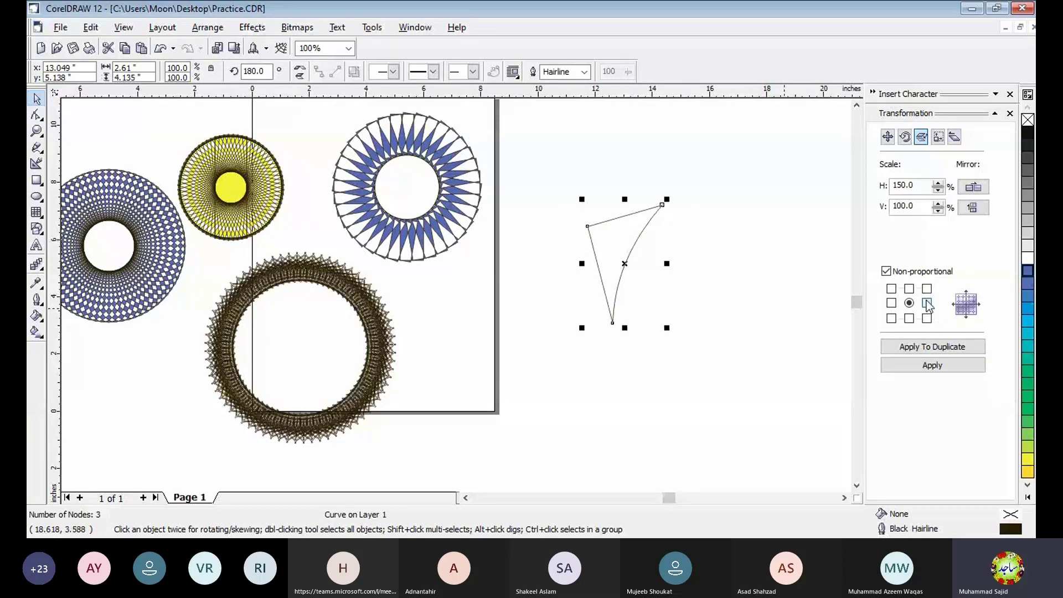
left_click(928, 304)
left_click(938, 183)
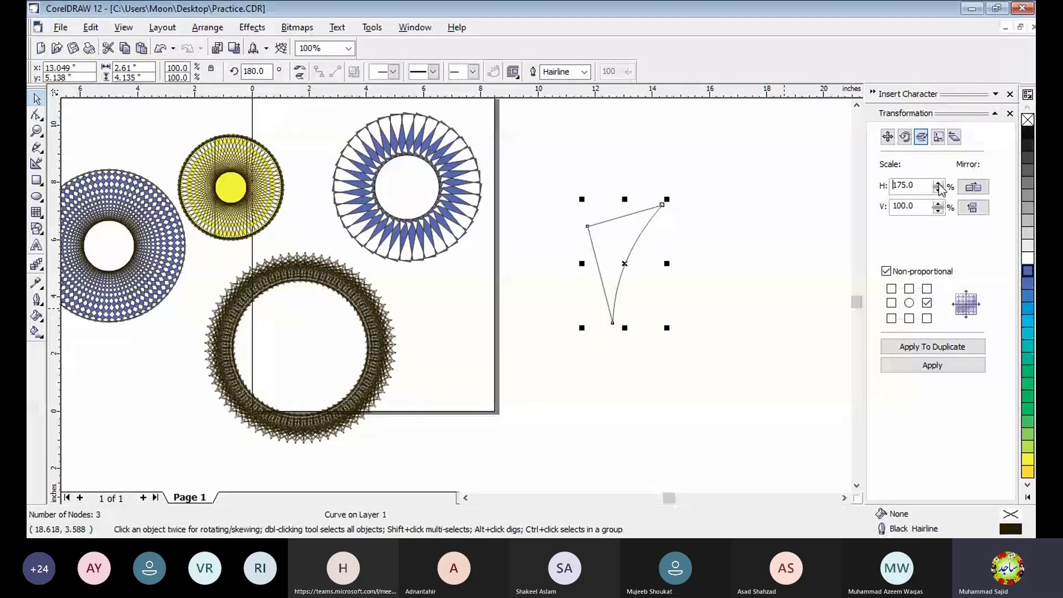
left_click(939, 185)
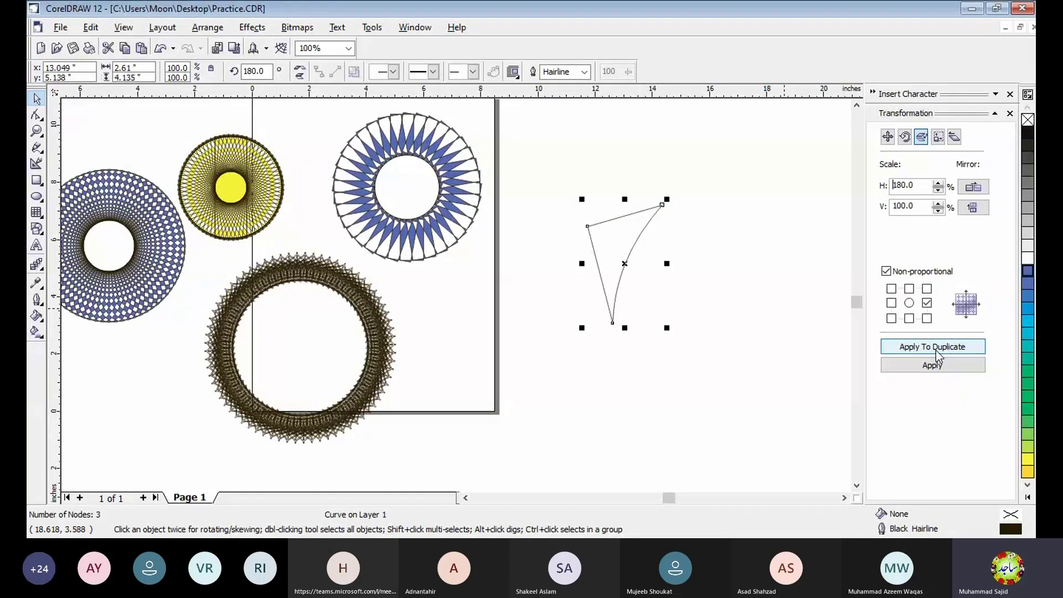
left_click(936, 349)
Duplicate both curved triangles downward from the bottom-center anchor, mirrored horizontally and vertically, with the vertical scale set to 130%
left_click_drag(552, 179, 805, 347)
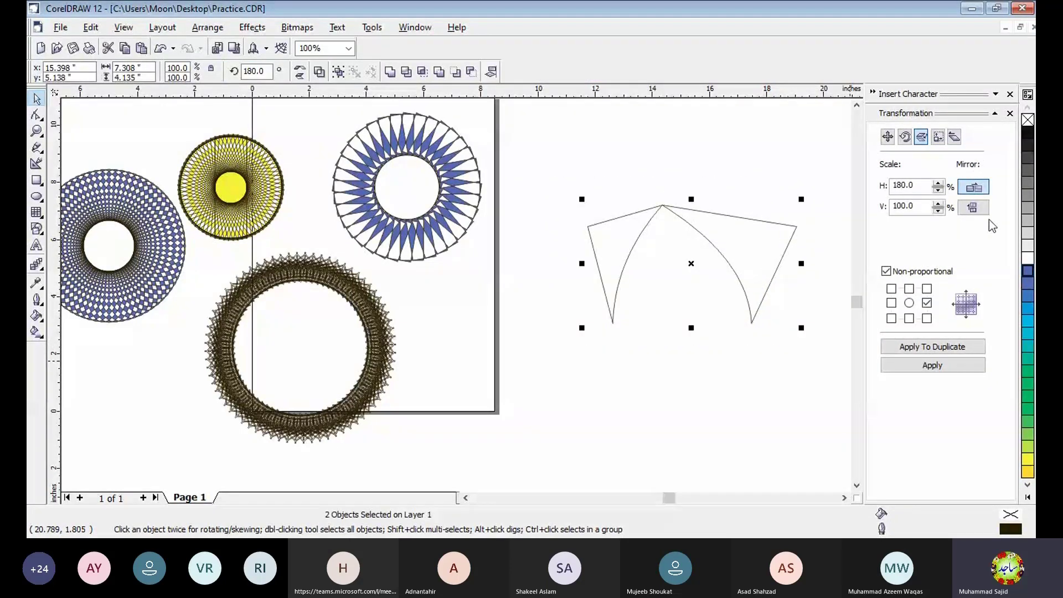
left_click(973, 207)
left_click(909, 319)
double_click(901, 206)
type("130.0")
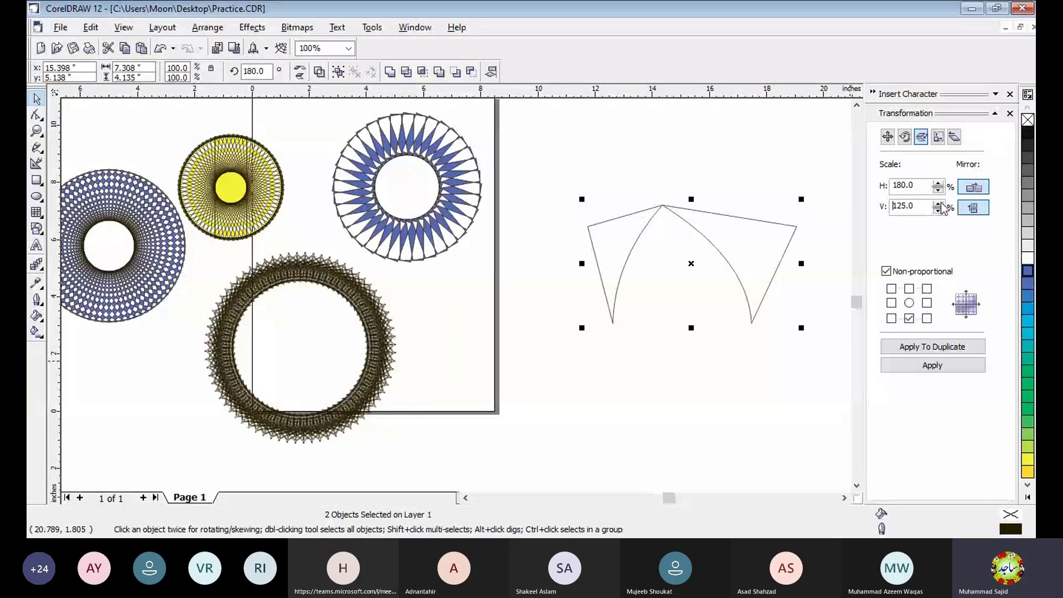
left_click(921, 349)
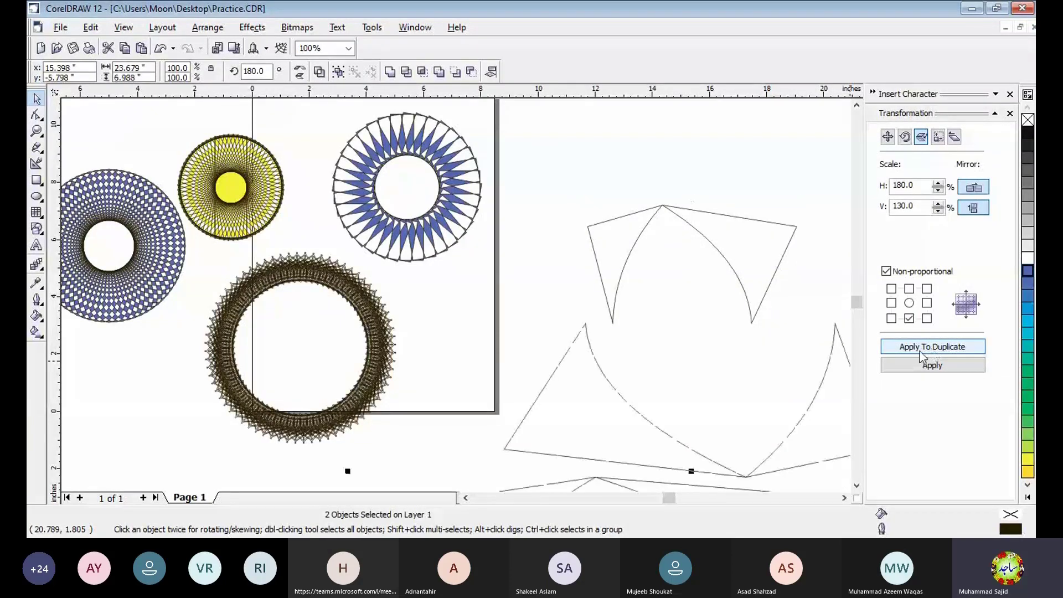
Duplicate the original curved triangle mirrored only vertically from its bottom-center anchor, scaled 180% horizontally and 130% vertically
left_click(846, 498)
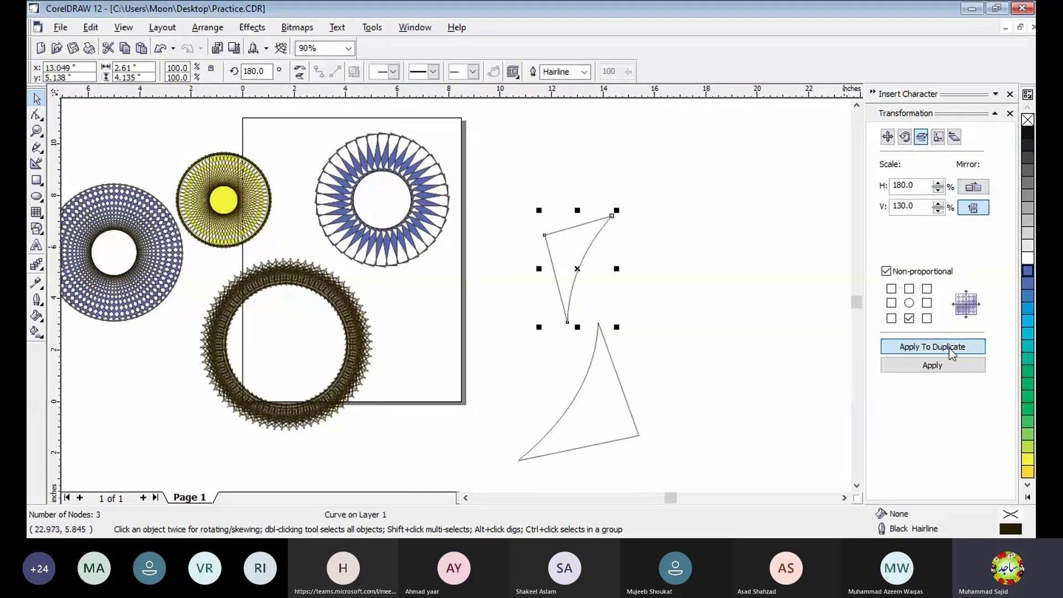
left_click(950, 347)
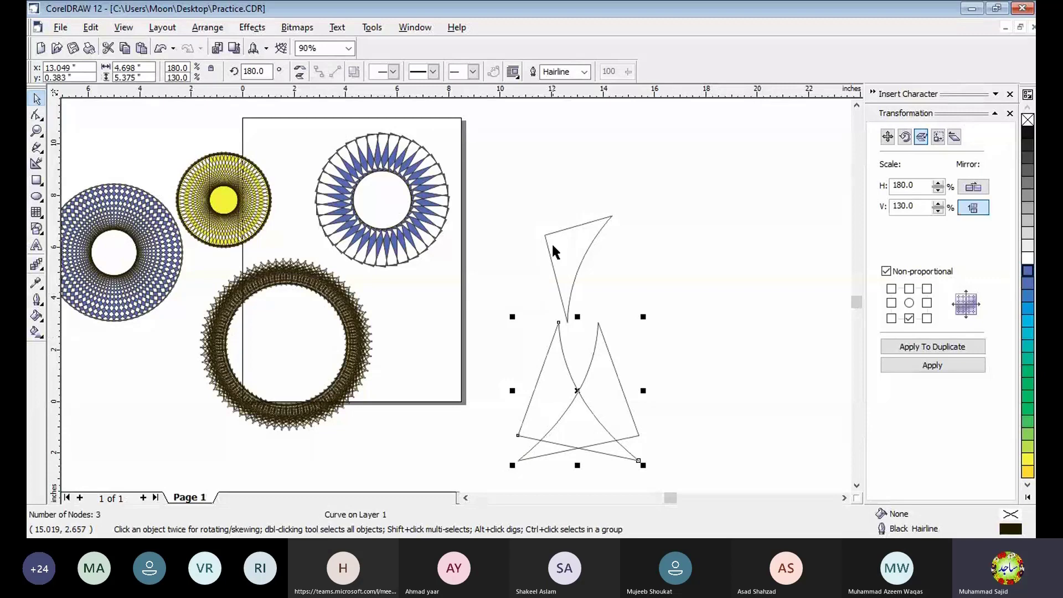
Switch to the Size transformation and delete all the curved triangles beside the page
left_click(939, 138)
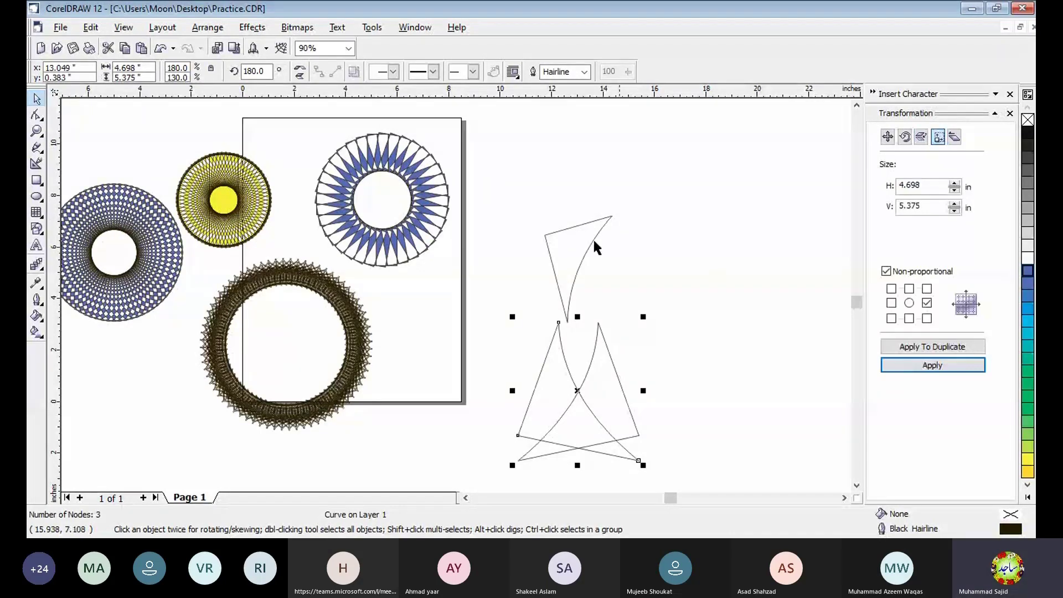
left_click(496, 211)
left_click_drag(504, 211, 692, 470)
key("Delete")
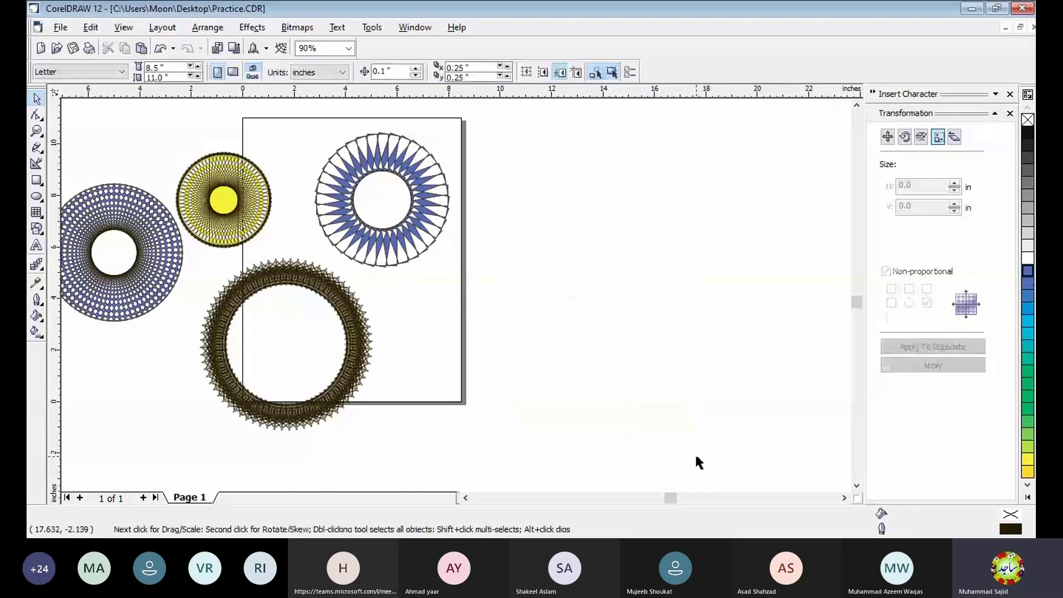
Draw a rectangle beside the page and enlarge it proportionally to about 5.65 by 3.7 inches
left_click(43, 185)
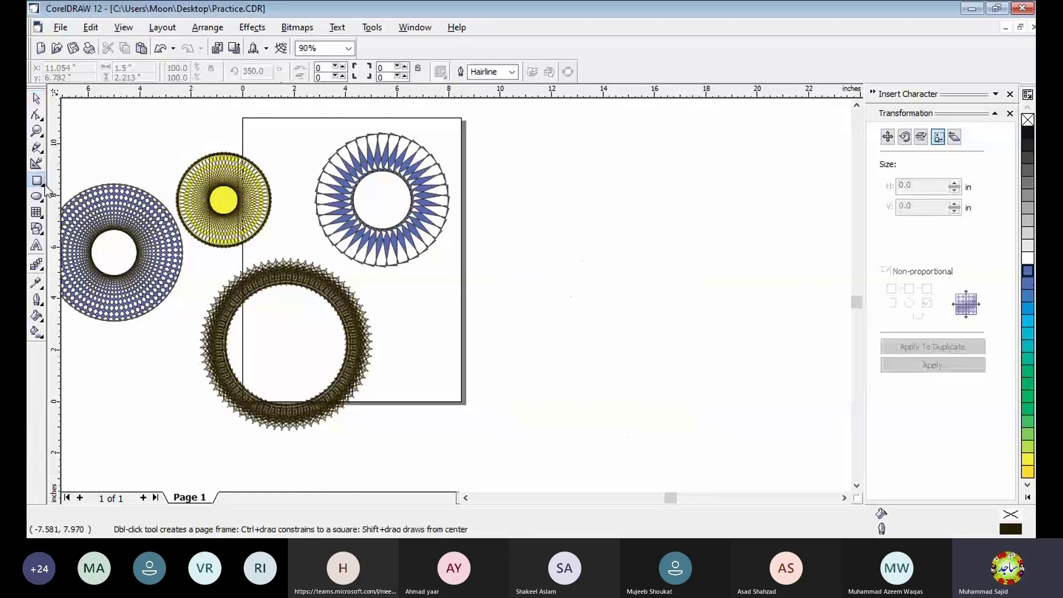
left_click_drag(511, 213, 624, 286)
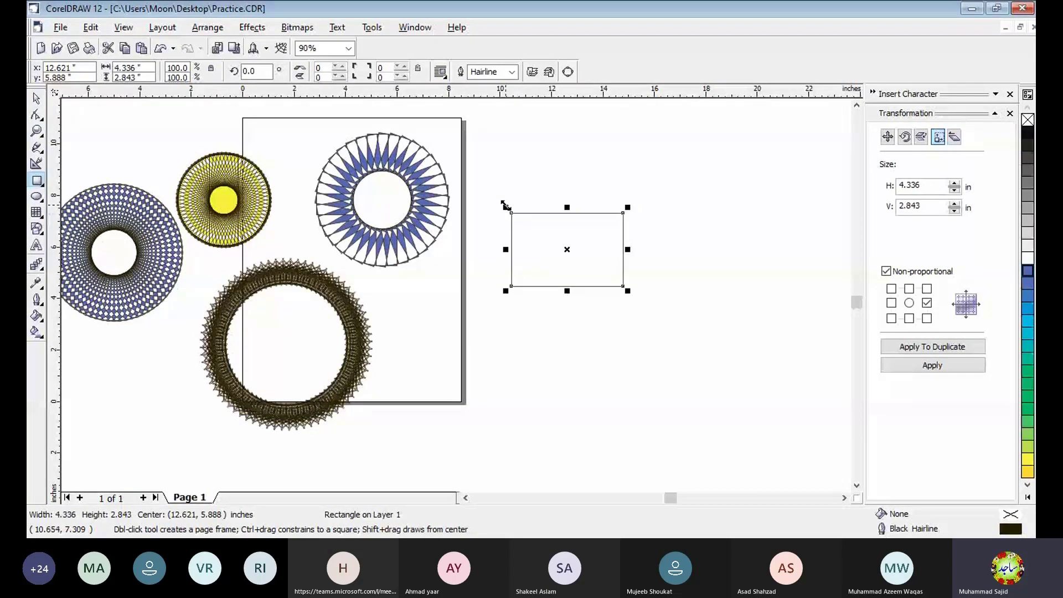
left_click_drag(627, 290, 662, 314)
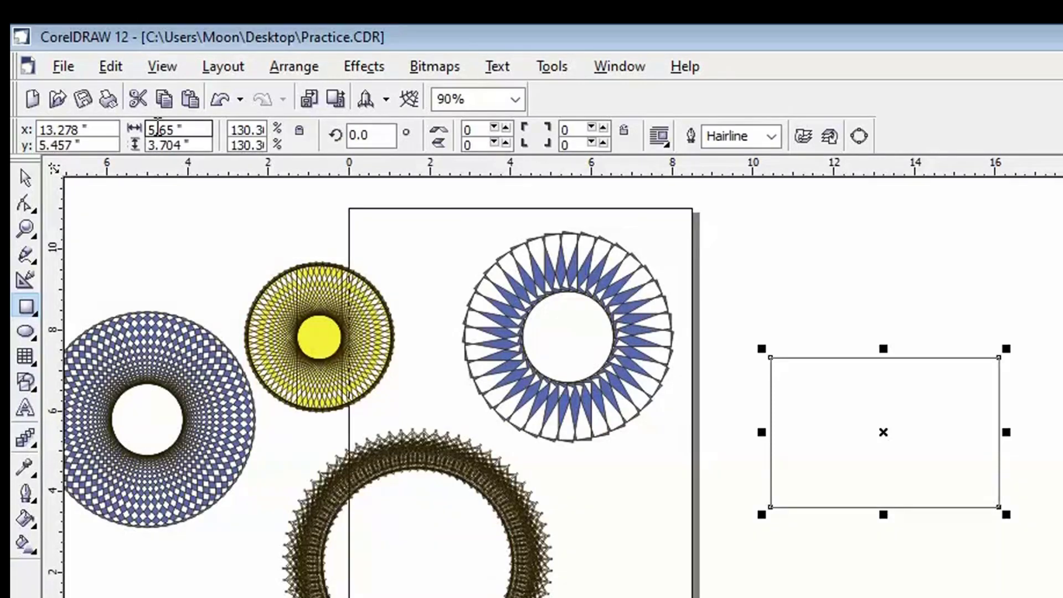
Set the rectangle's height to 5.65 inches
left_click(157, 128)
left_click(168, 145)
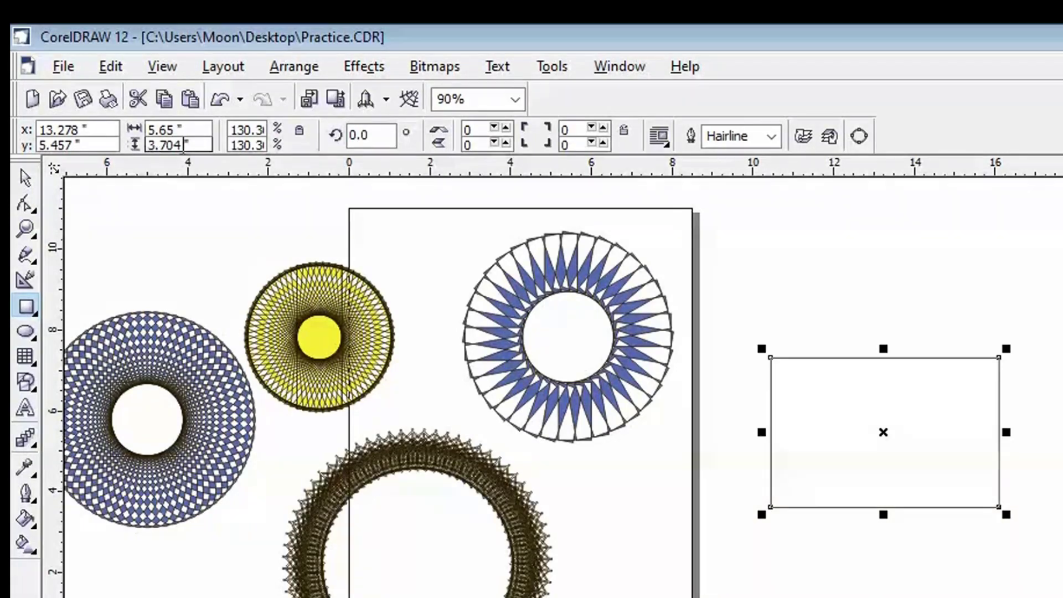
double_click(180, 144)
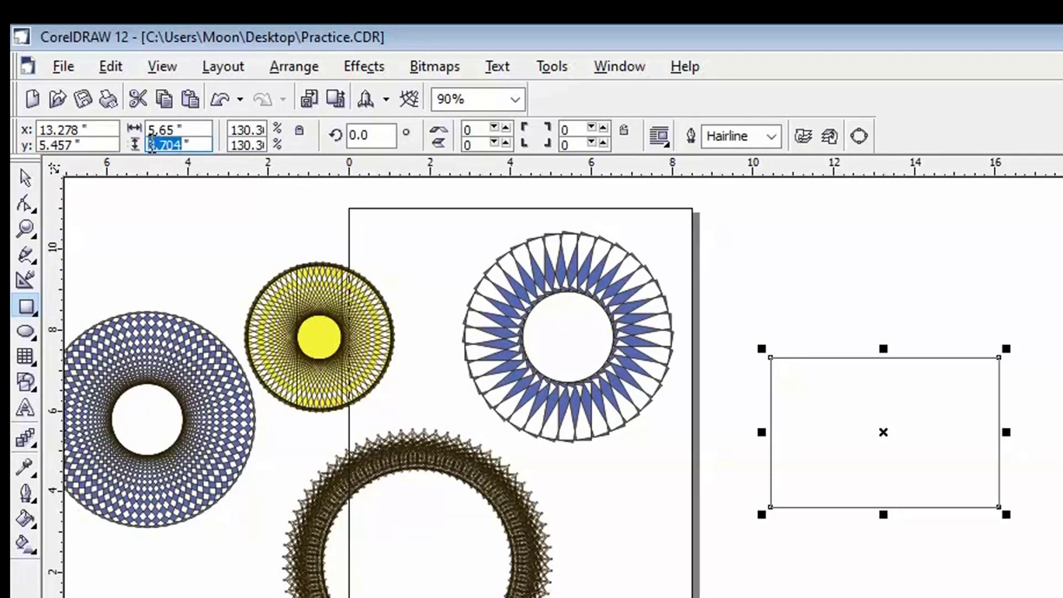
type("5.65")
key("Return")
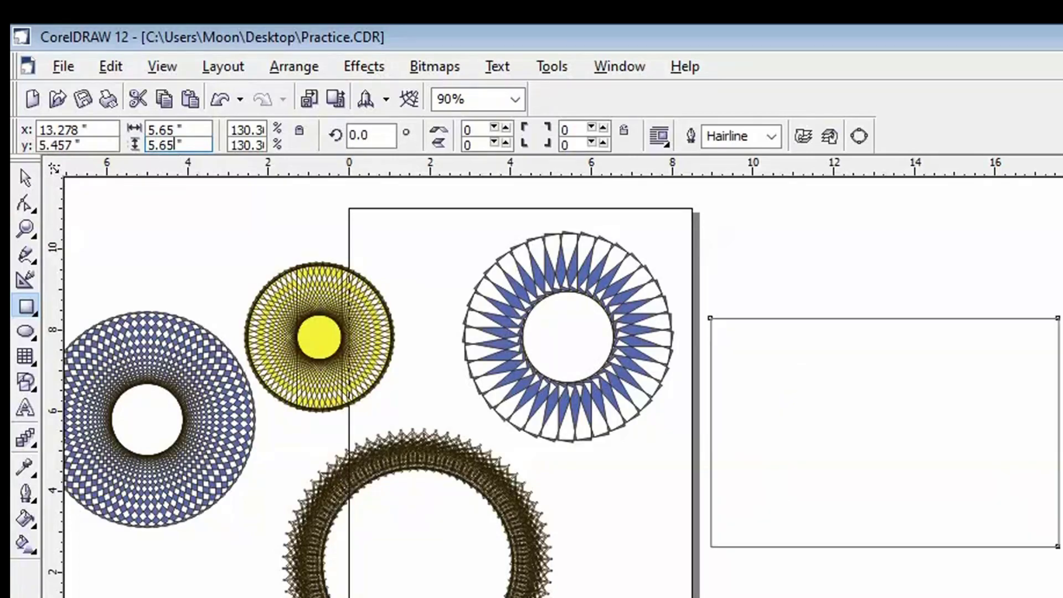
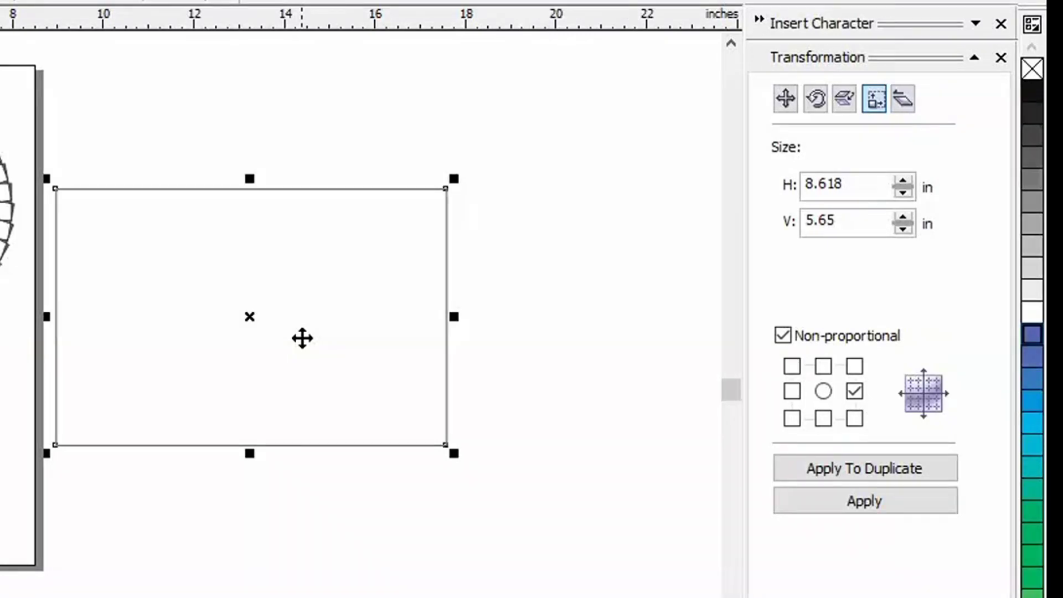
Create a centered duplicate of the rectangle sized 7.618 inches horizontally and 4.65 inches vertically
left_click(823, 392)
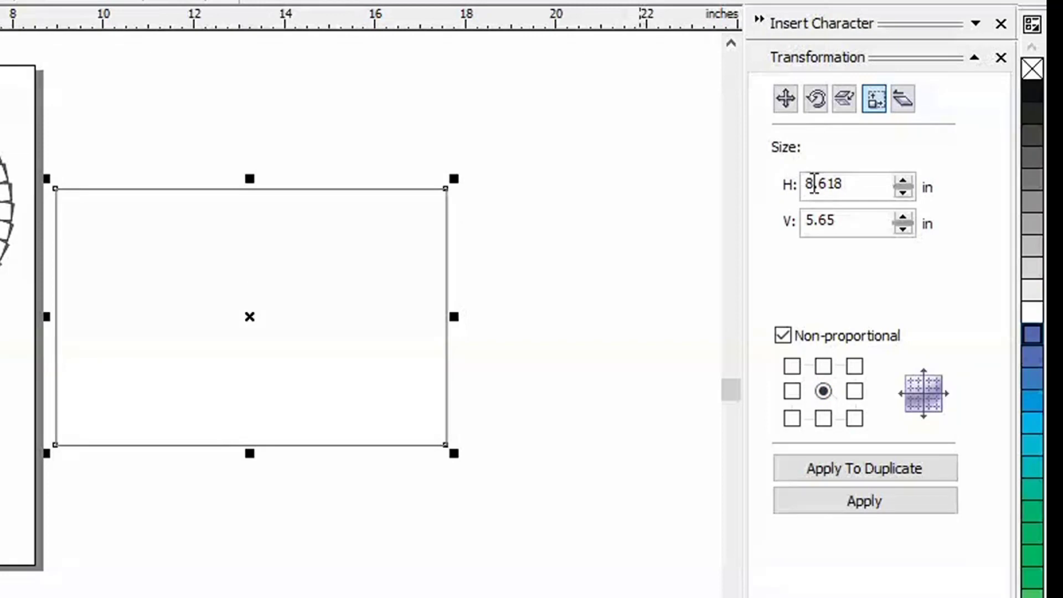
left_click_drag(814, 183, 807, 183)
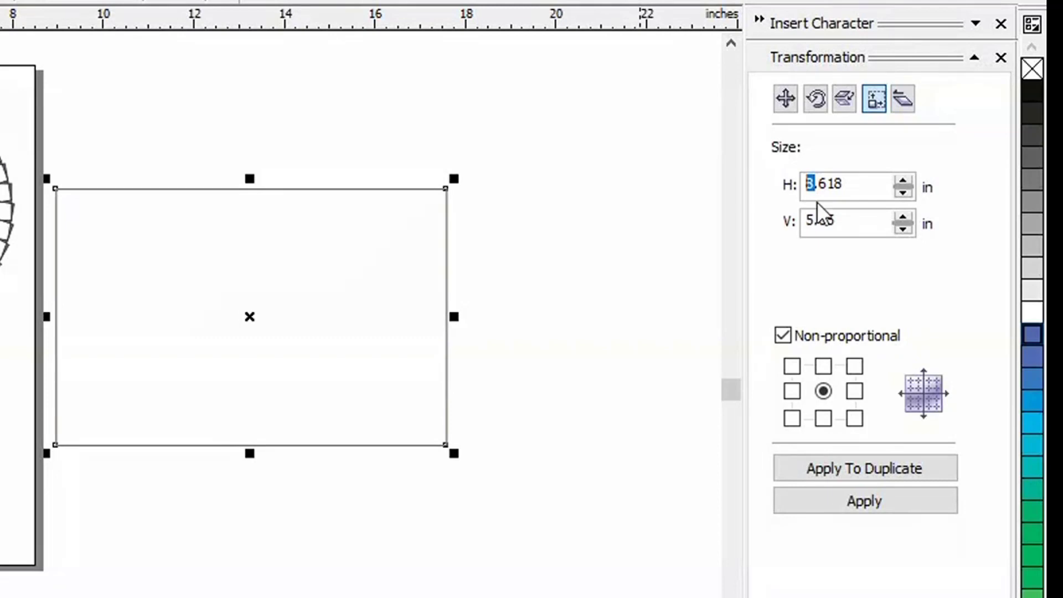
type("7")
left_click_drag(813, 224, 809, 224)
type("4")
left_click(896, 468)
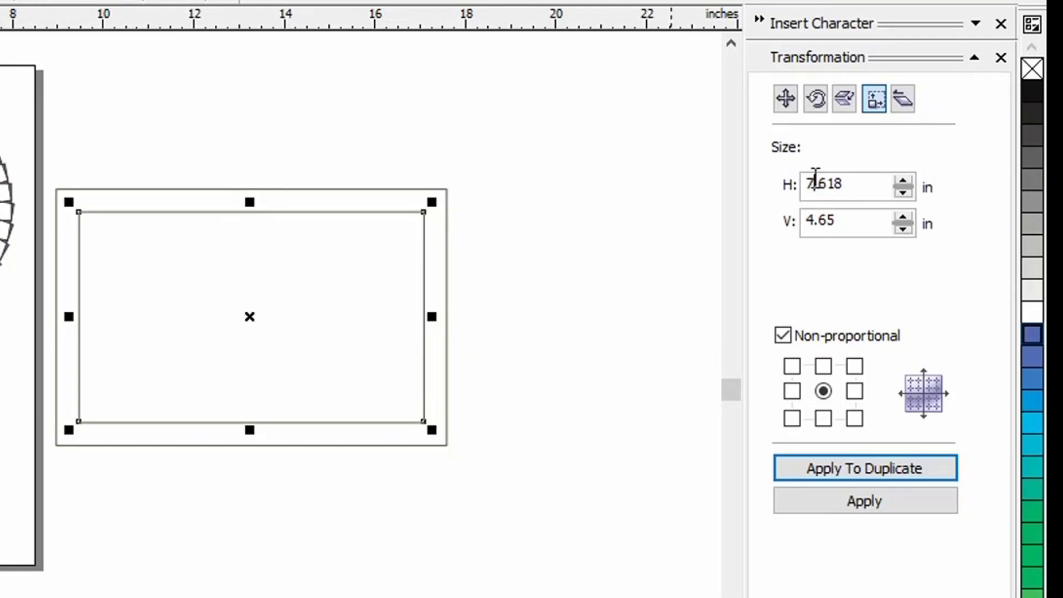
Duplicate the inner rectangle about its center at 6.618 inches horizontally and 3.65 inches vertically
left_click_drag(816, 183, 809, 183)
left_click_drag(814, 220, 808, 222)
type("3")
left_click(882, 473)
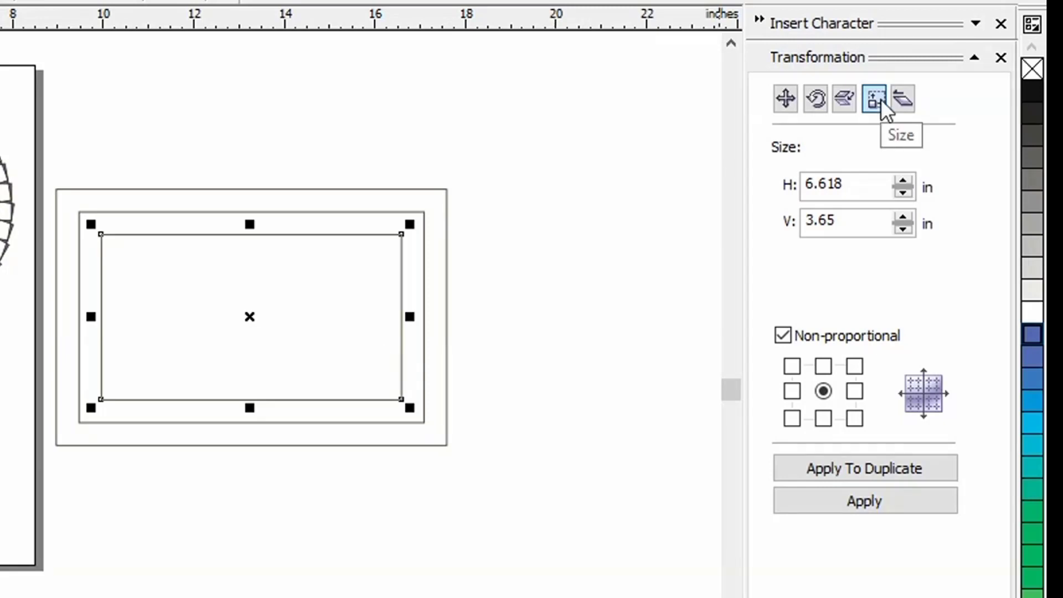
Switch to the Skew transformation and draw a new rectangle below the three nested rectangles
left_click(901, 96)
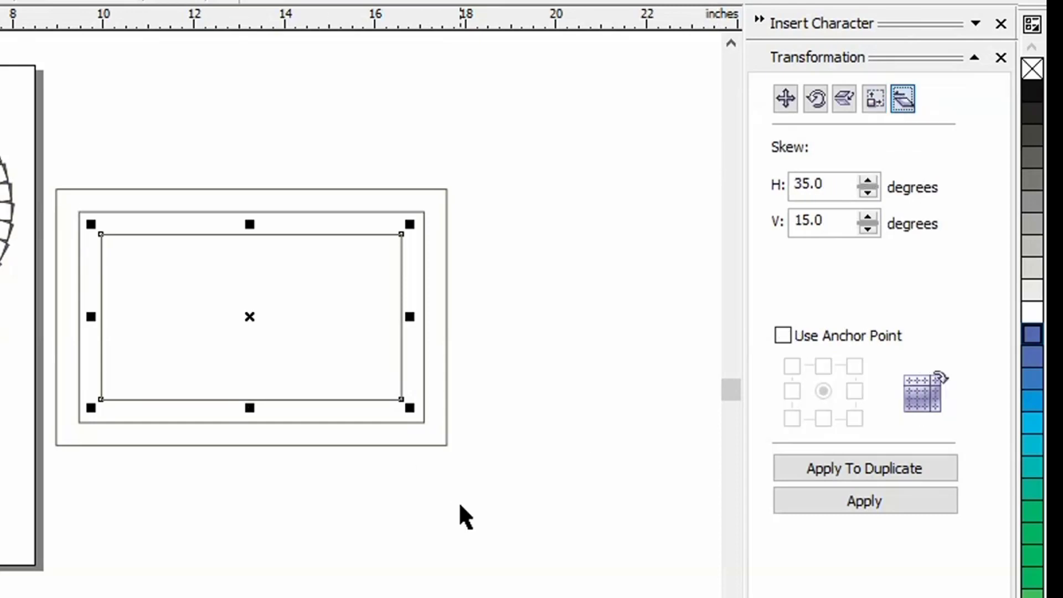
left_click_drag(731, 389, 731, 395)
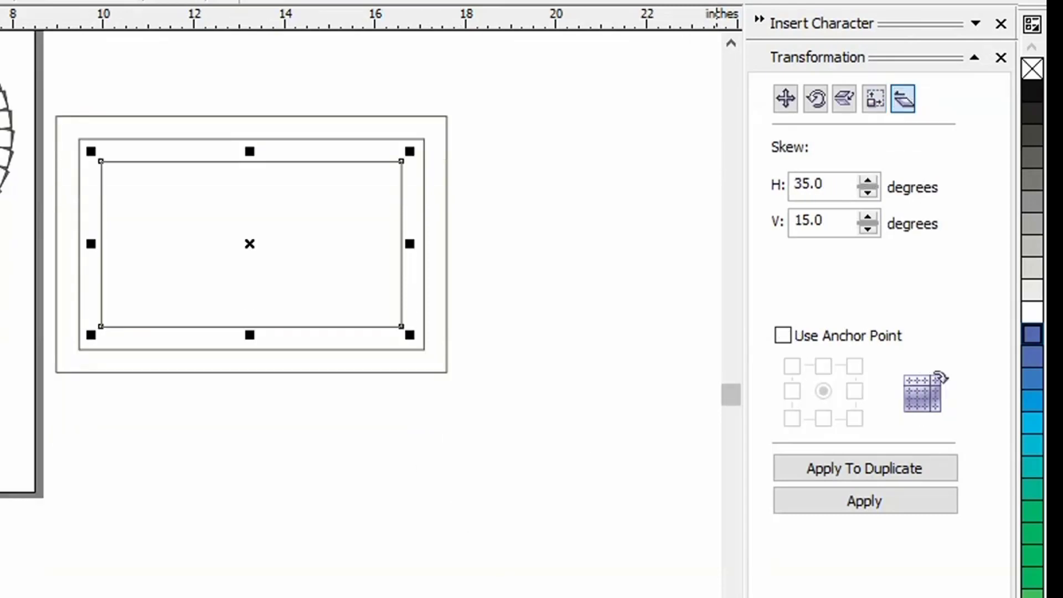
scroll(587, 595, "down", 1)
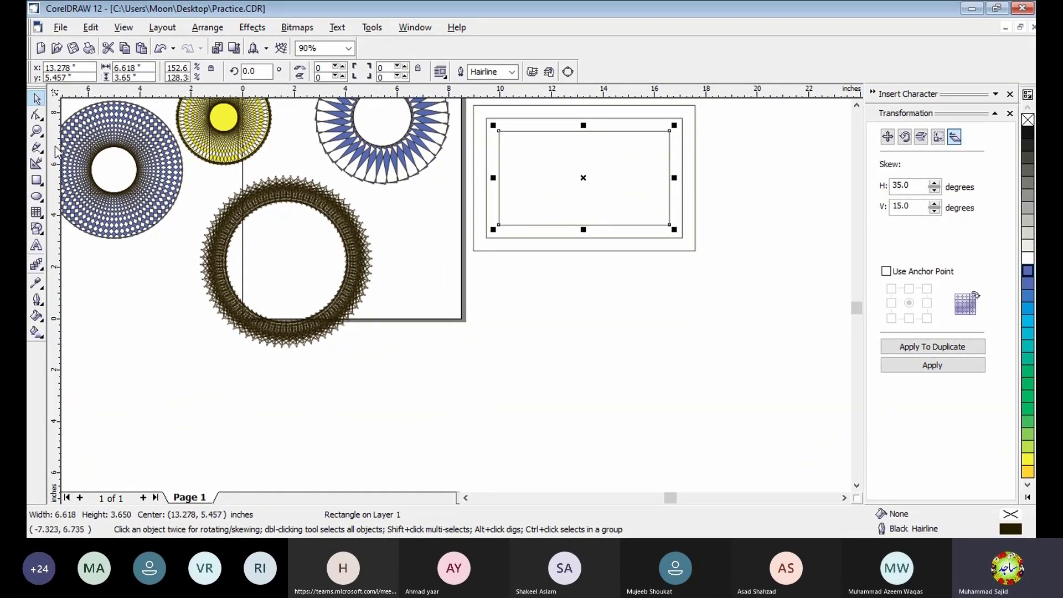
left_click(37, 180)
left_click_drag(517, 292, 652, 363)
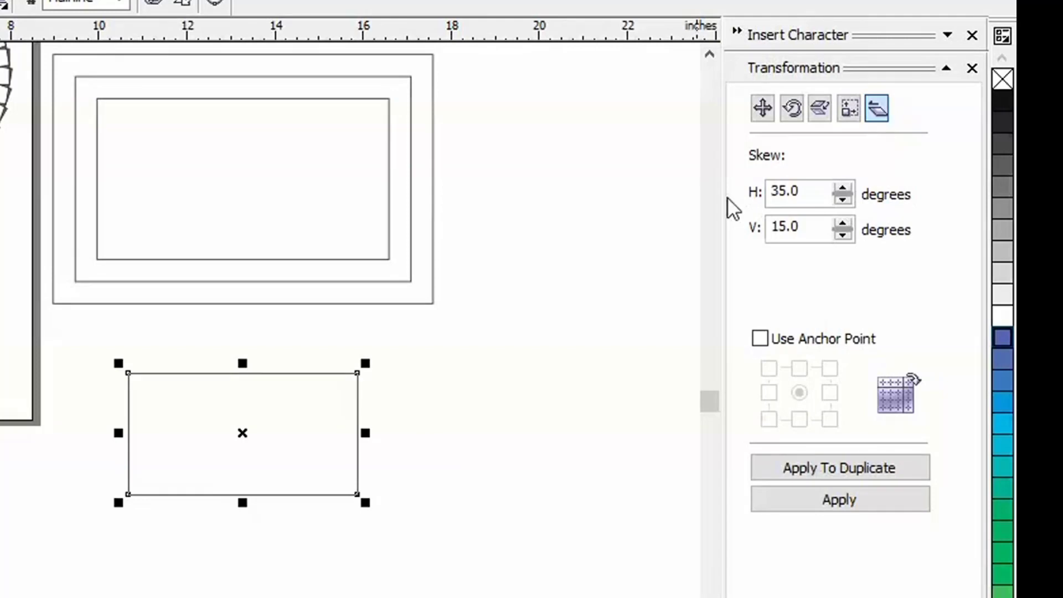
Skew the new rectangle 60 degrees horizontally and 15 degrees vertically, and delete the skewed shape
left_click(843, 190)
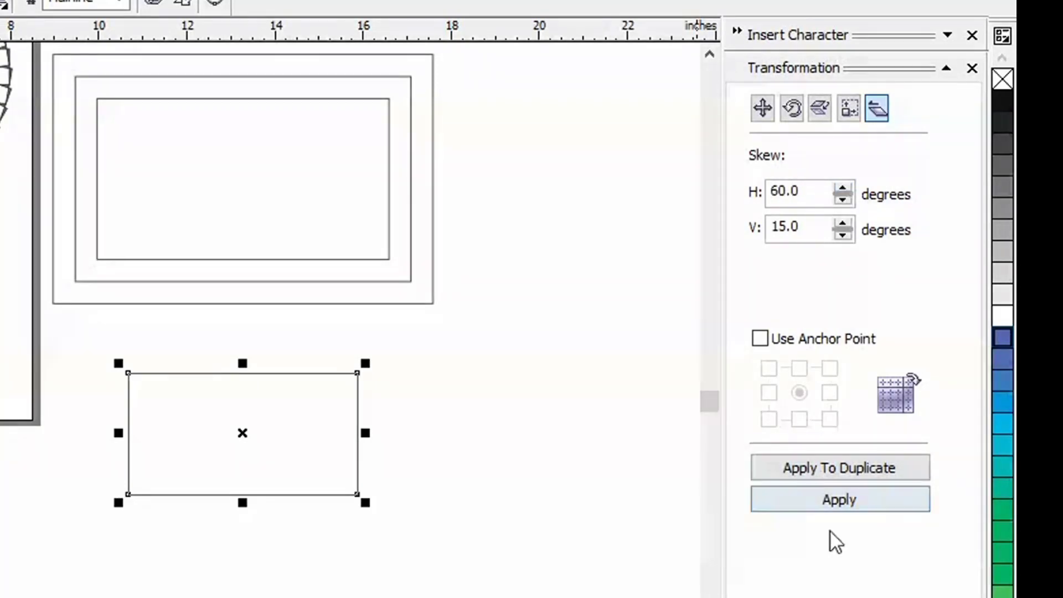
left_click(831, 508)
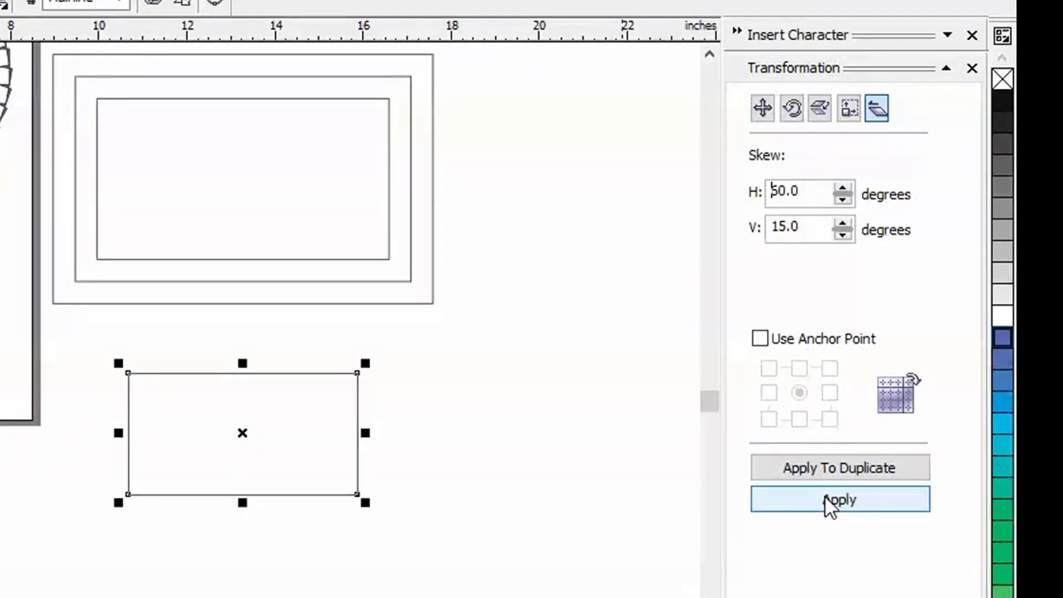
left_click(826, 496)
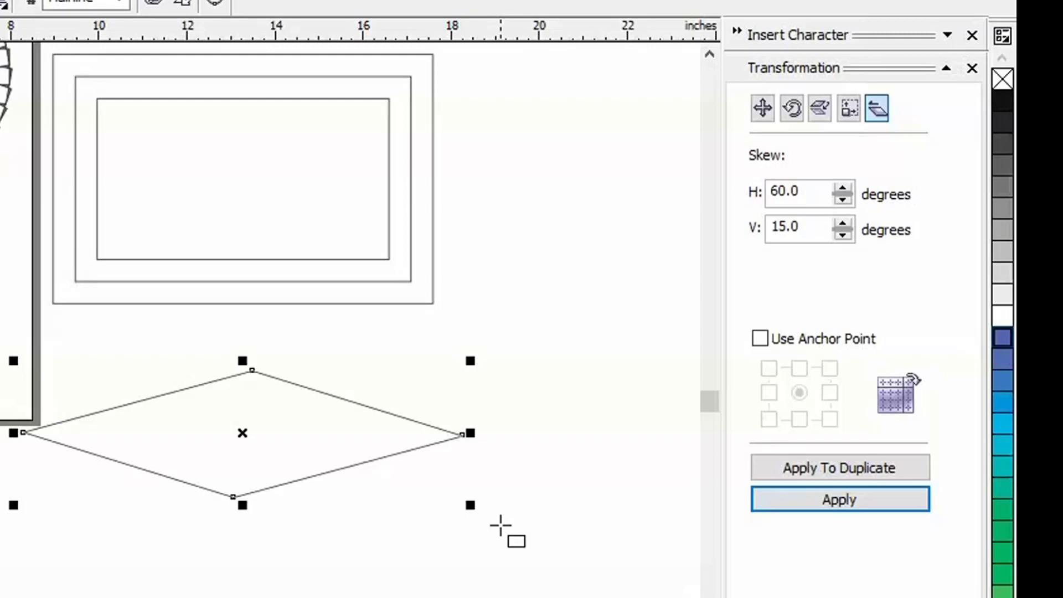
key("Delete")
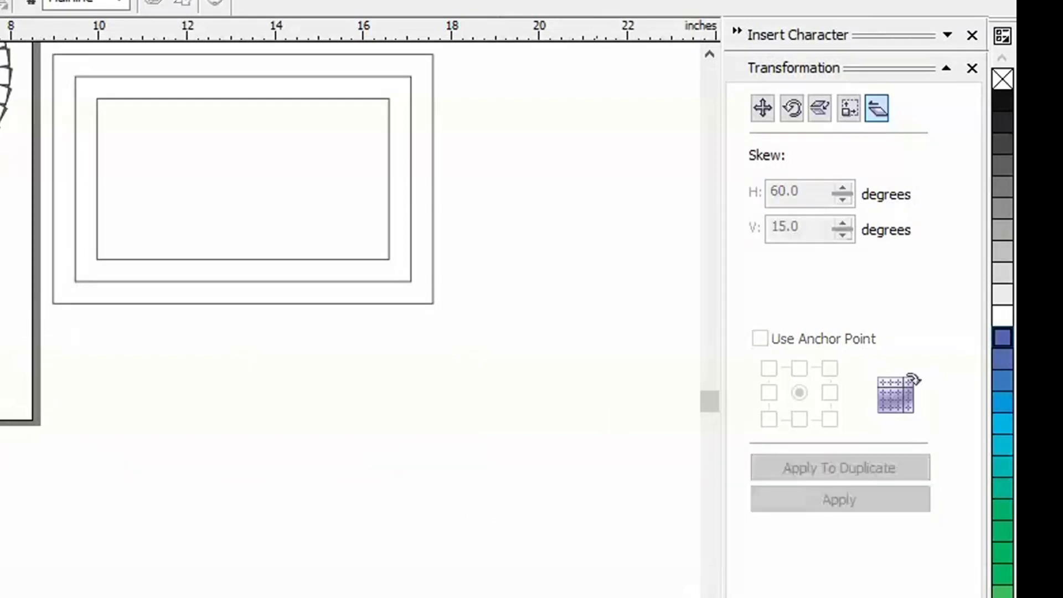
Draw a rectangle about 4.05 by 2.6 inches below the nested ones and duplicate it skewed 60 degrees horizontally and 45 degrees vertically
left_click_drag(161, 373, 343, 488)
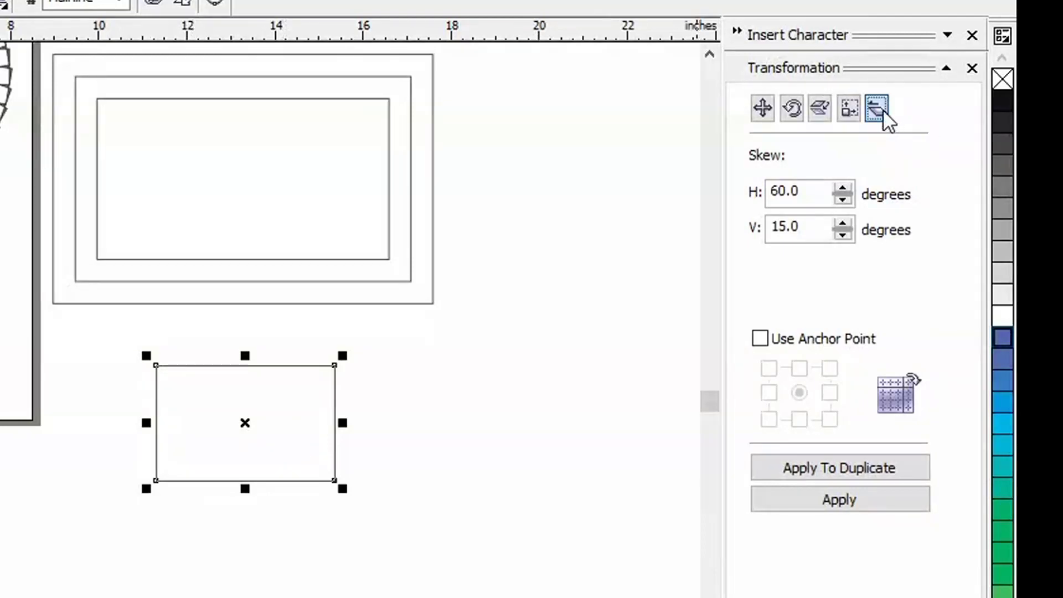
left_click(842, 222)
left_click(843, 222)
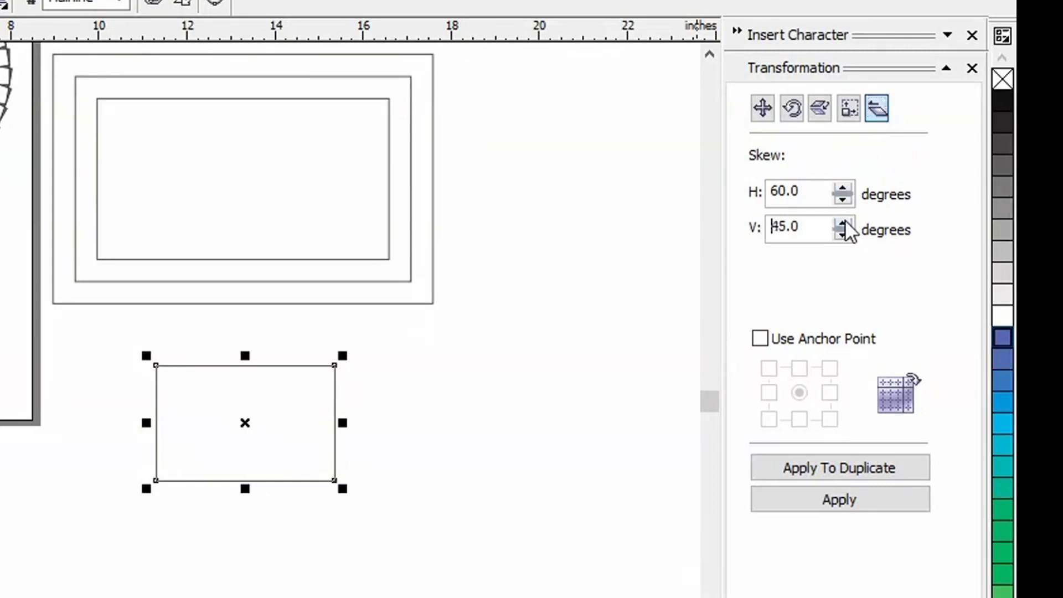
left_click(851, 480)
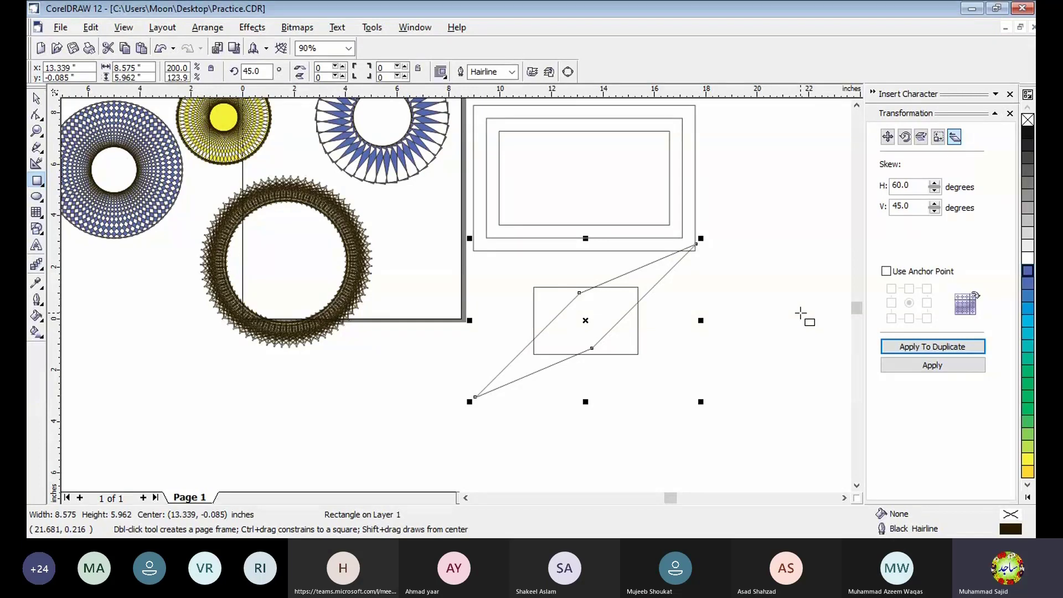
Delete the skewed duplicate and move the original rectangle down into the empty area
left_click(858, 486)
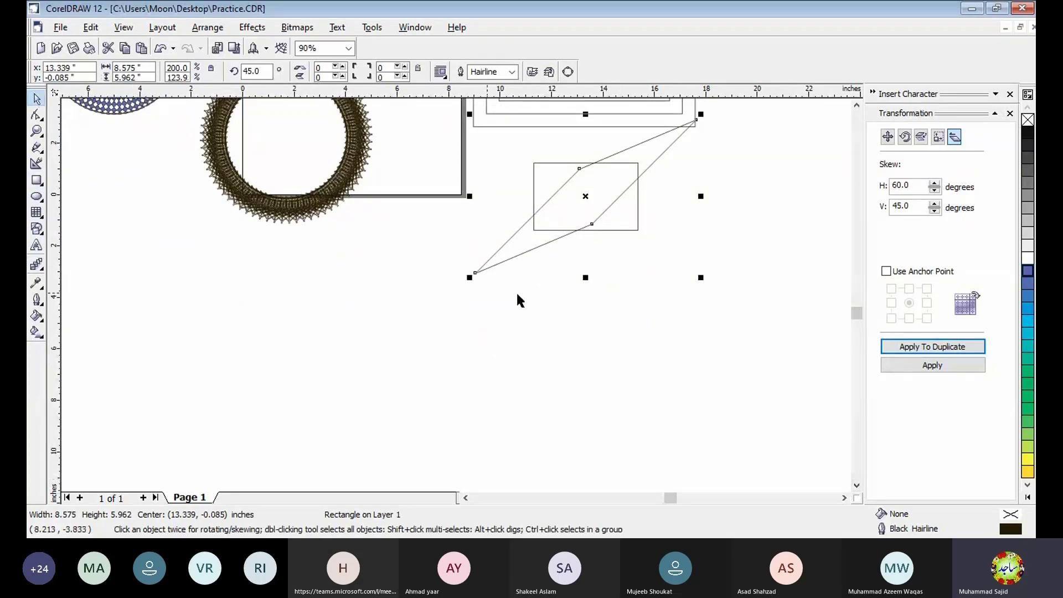
left_click(623, 294)
left_click(596, 218)
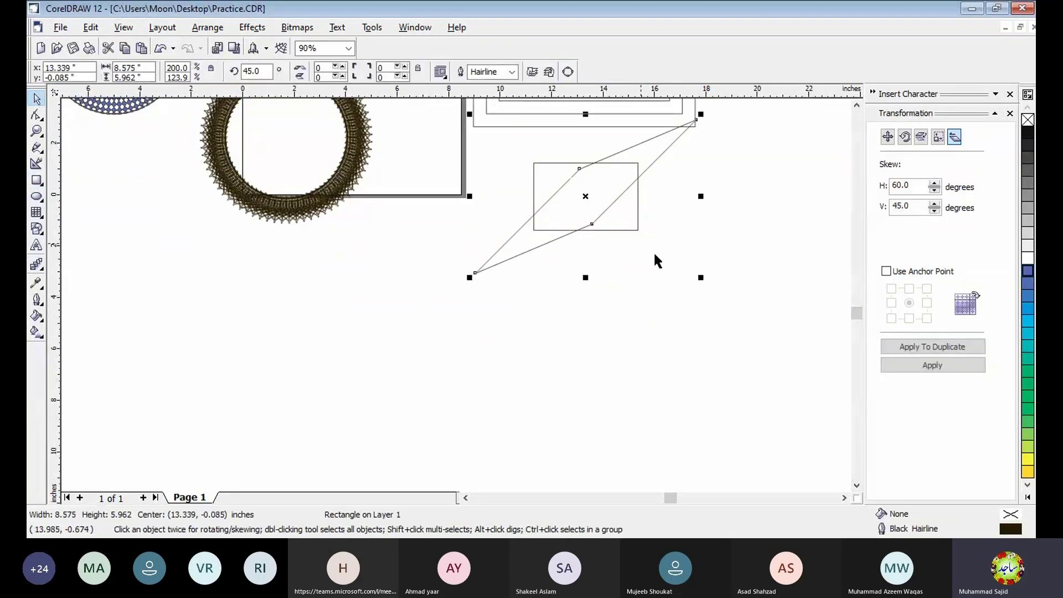
key("Delete")
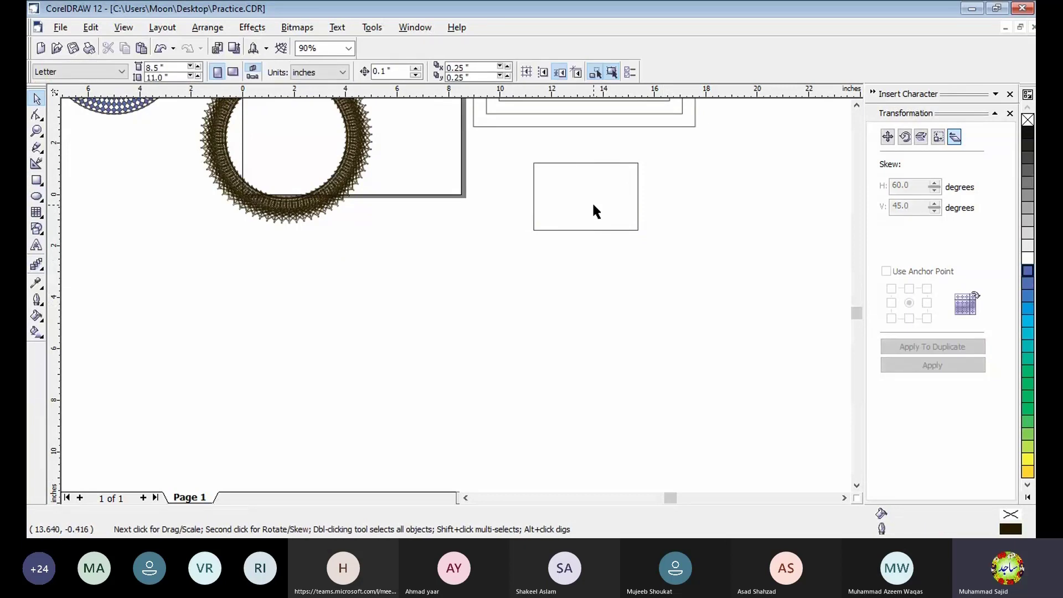
left_click_drag(592, 201, 572, 317)
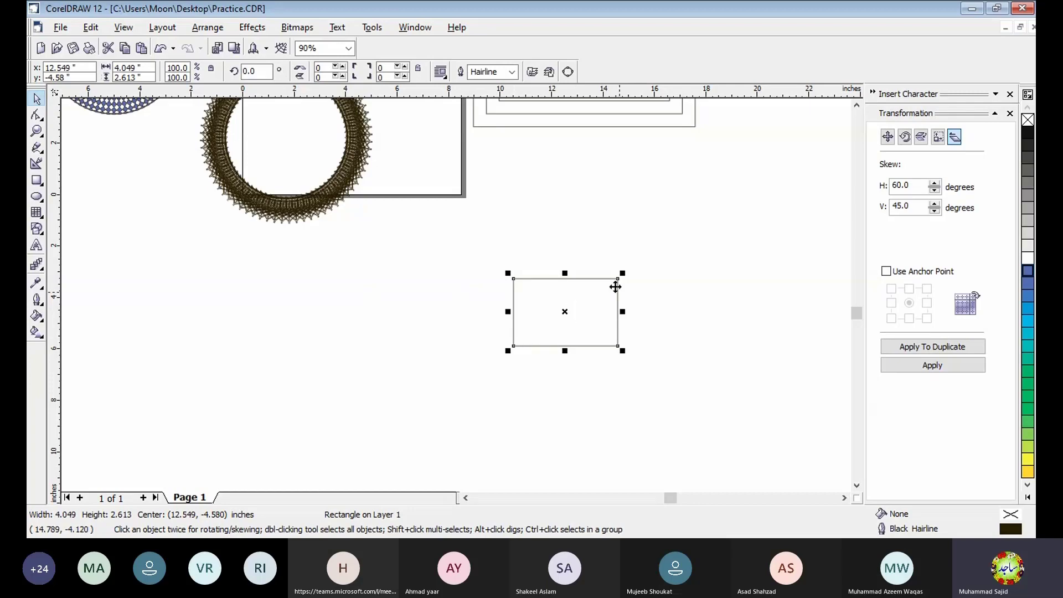
Give the moved rectangle an 8.0 pt outline and a blue fill, leaving it selected
left_click(652, 318)
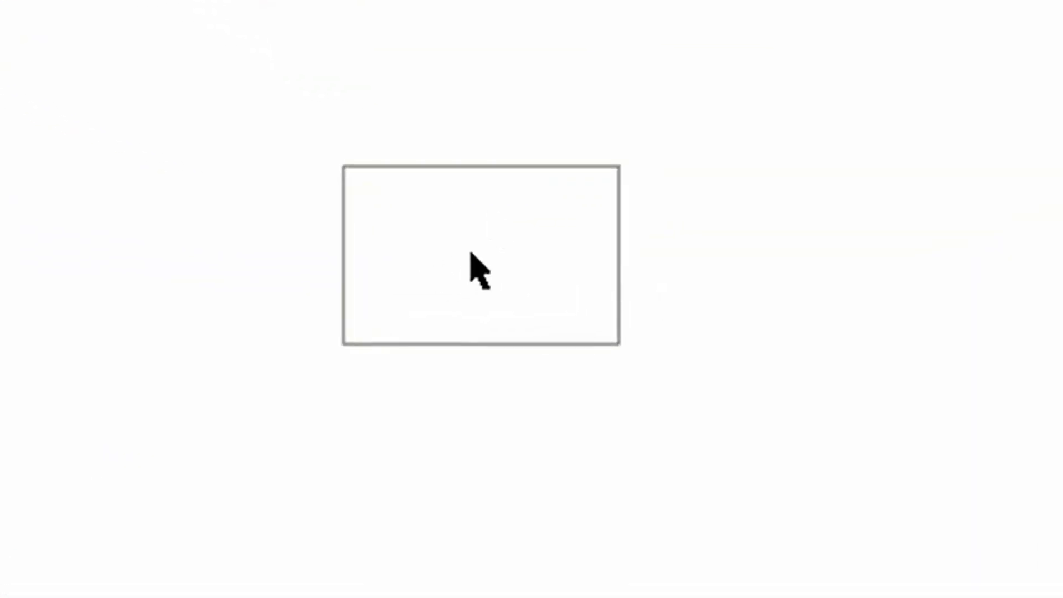
left_click(472, 245)
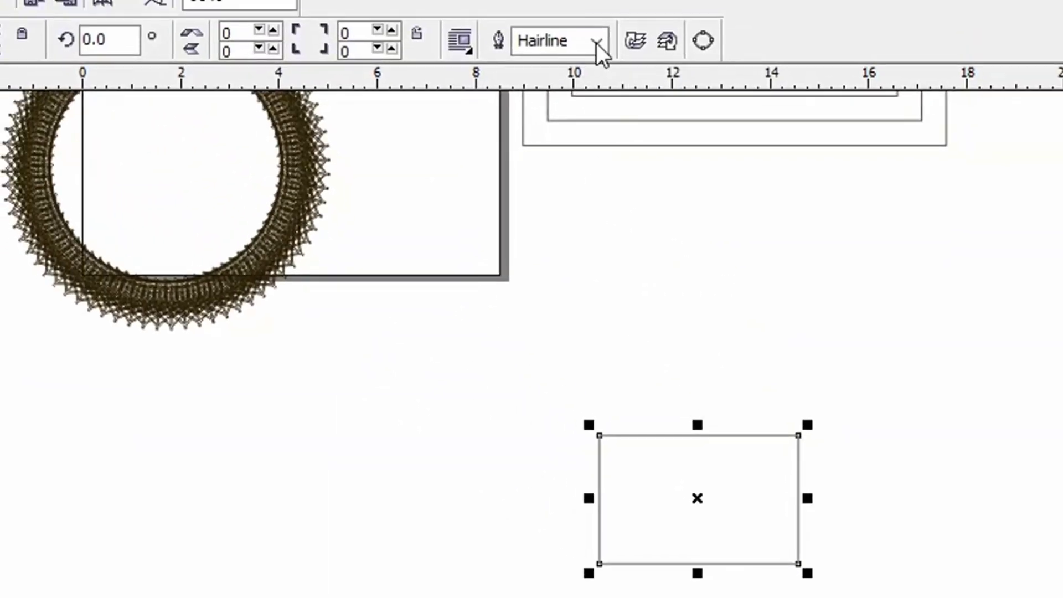
left_click(598, 41)
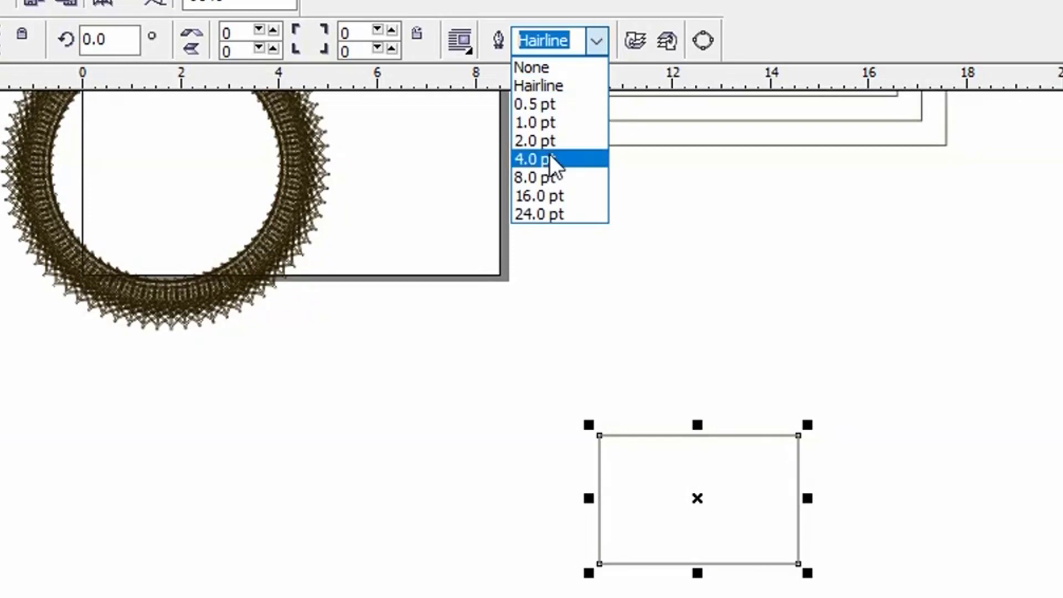
left_click(550, 178)
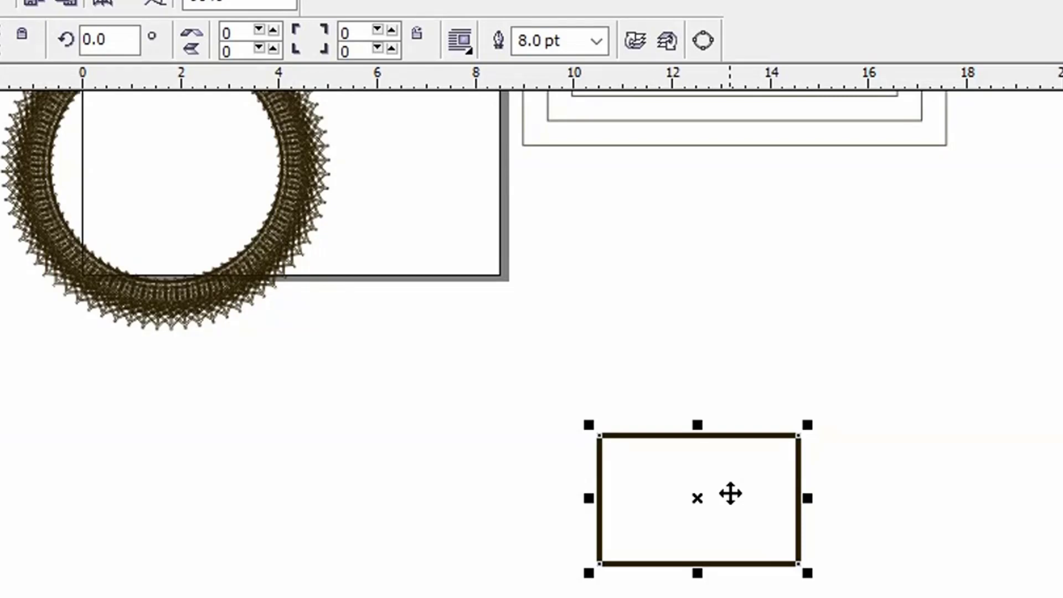
left_click(1030, 267)
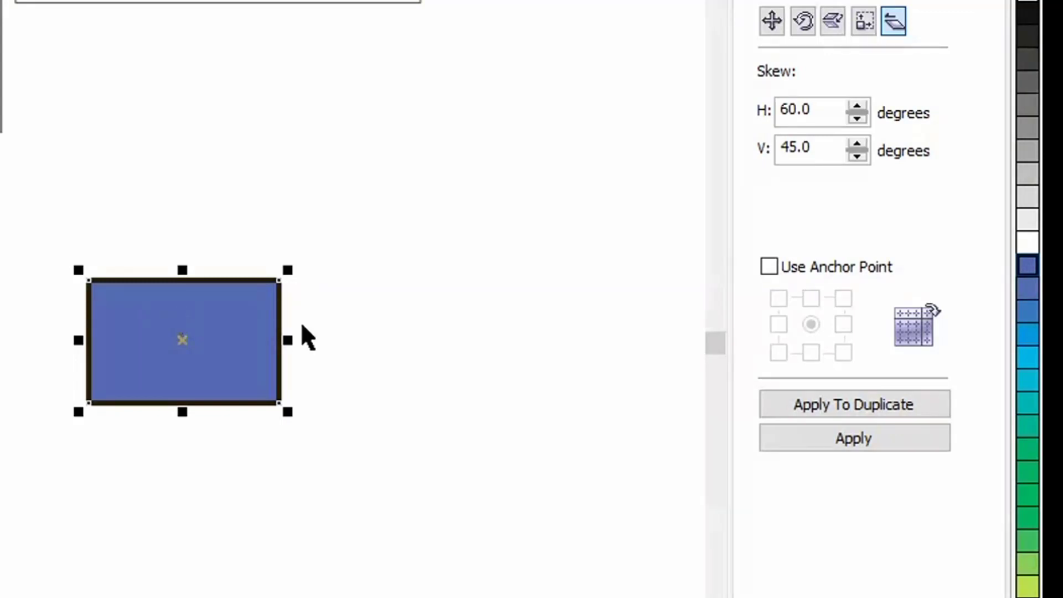
left_click(410, 339)
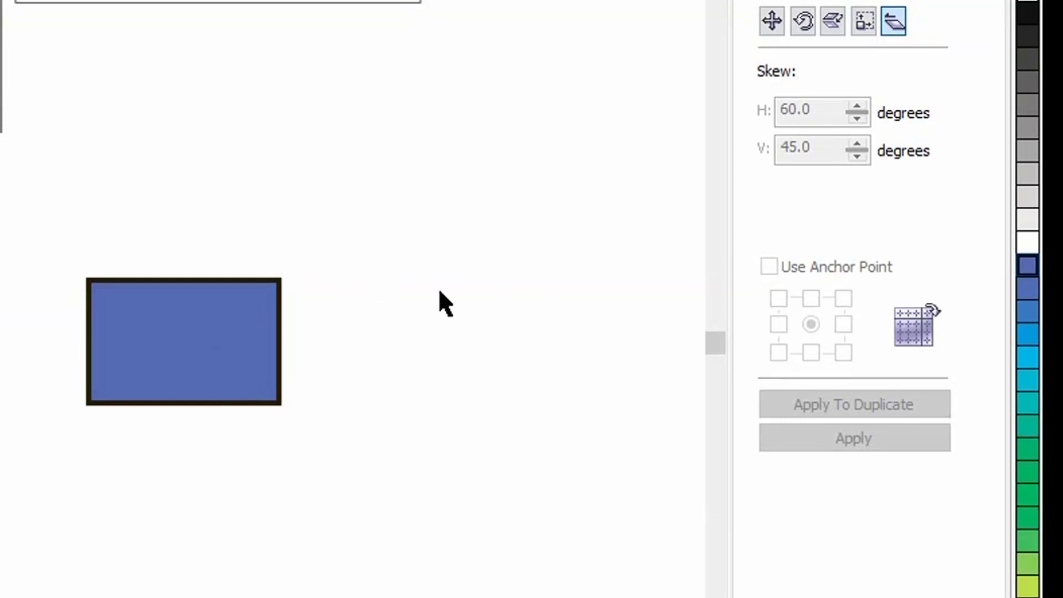
left_click(193, 328)
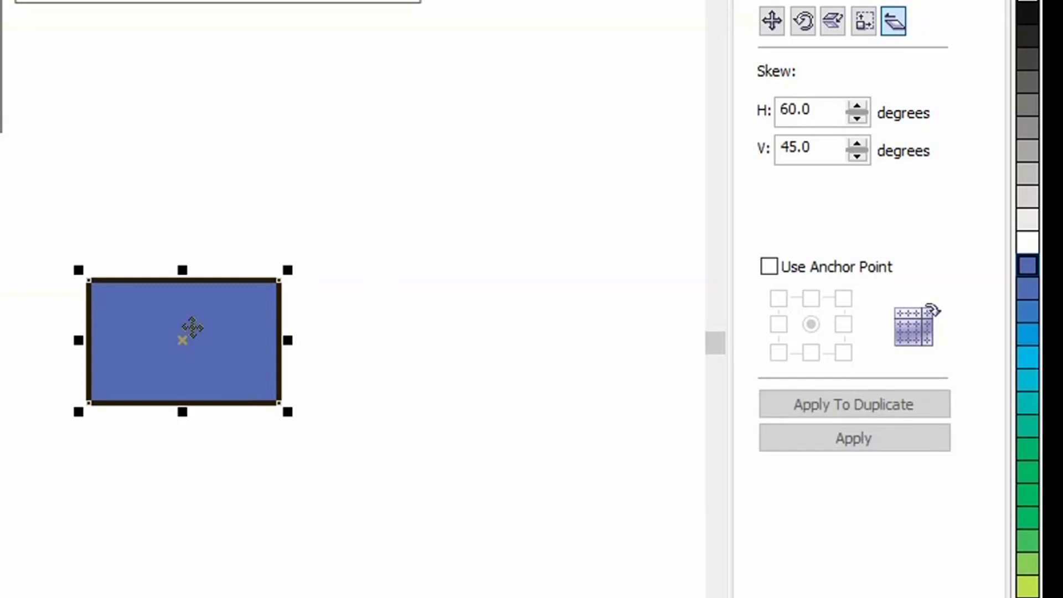